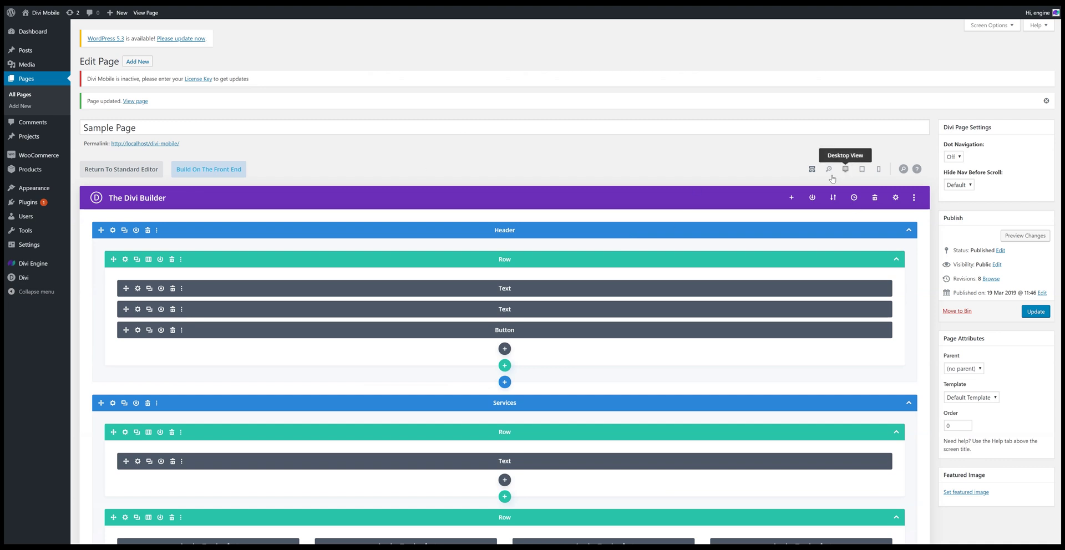
Give the "Schedule A Call" button module the CSS class "popup" in desktop view and save its settings
left_click(845, 170)
scroll(704, 233, "down", 7)
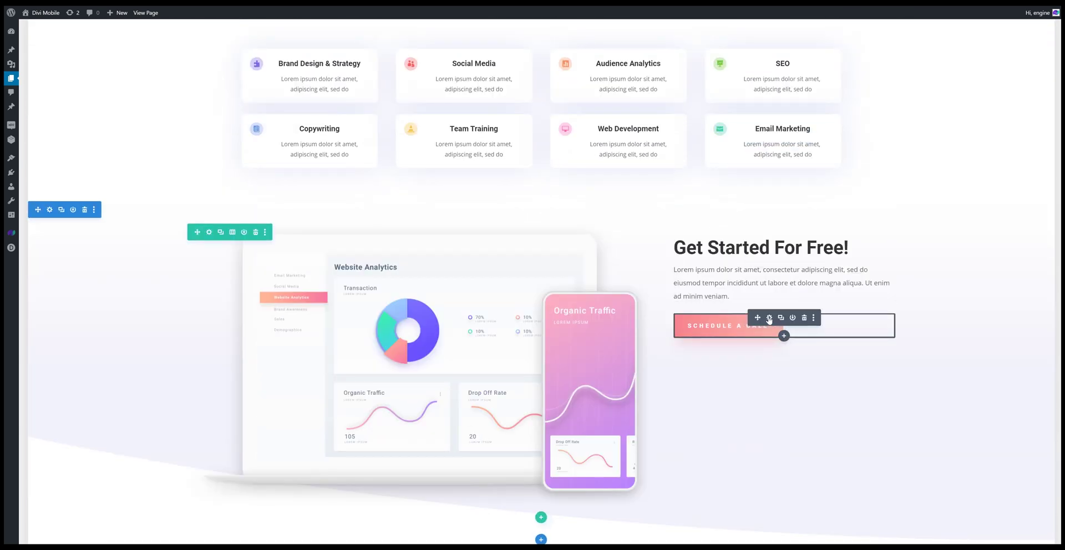
left_click(769, 318)
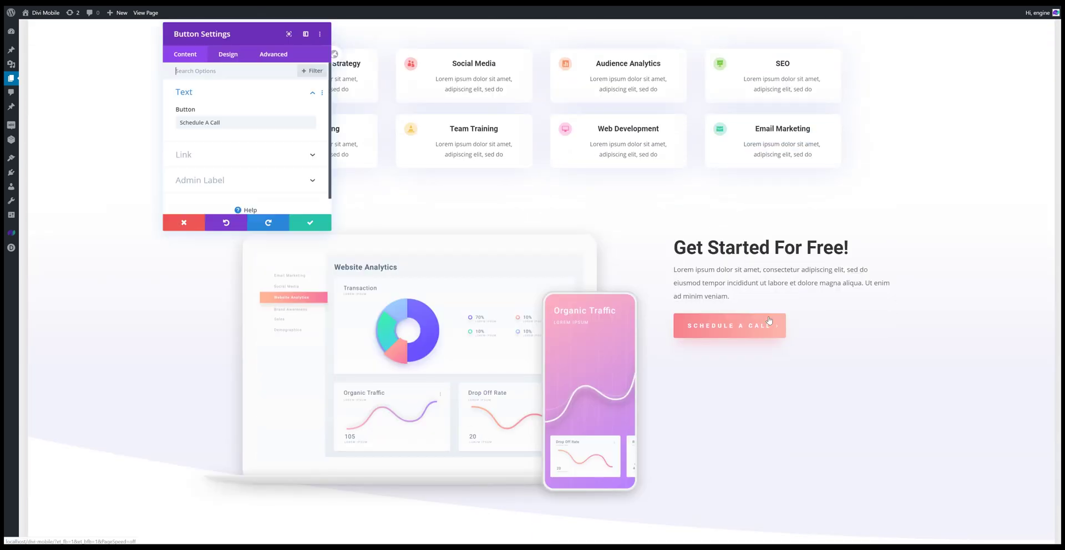
left_click(269, 55)
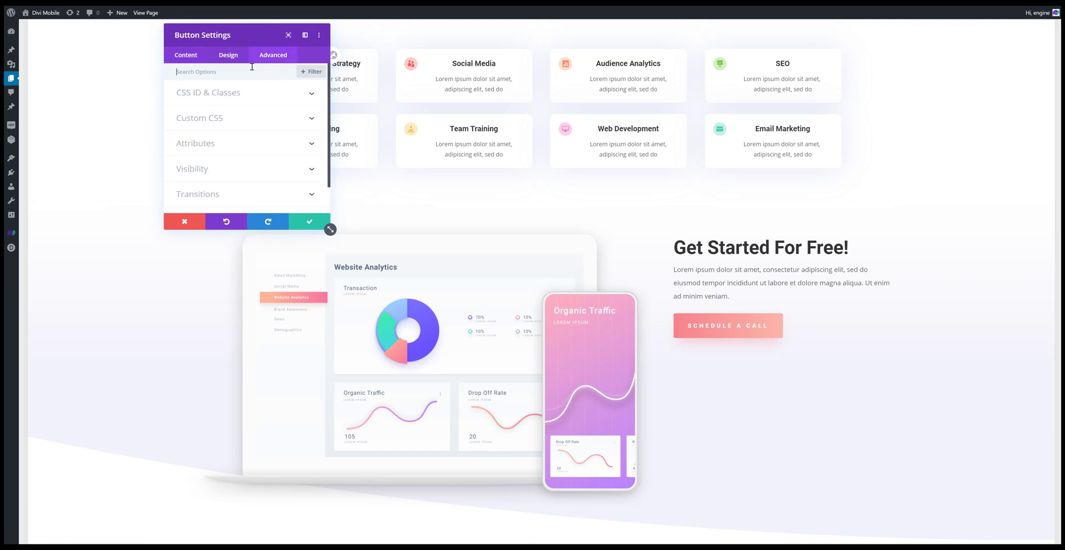
left_click(221, 94)
left_click(225, 154)
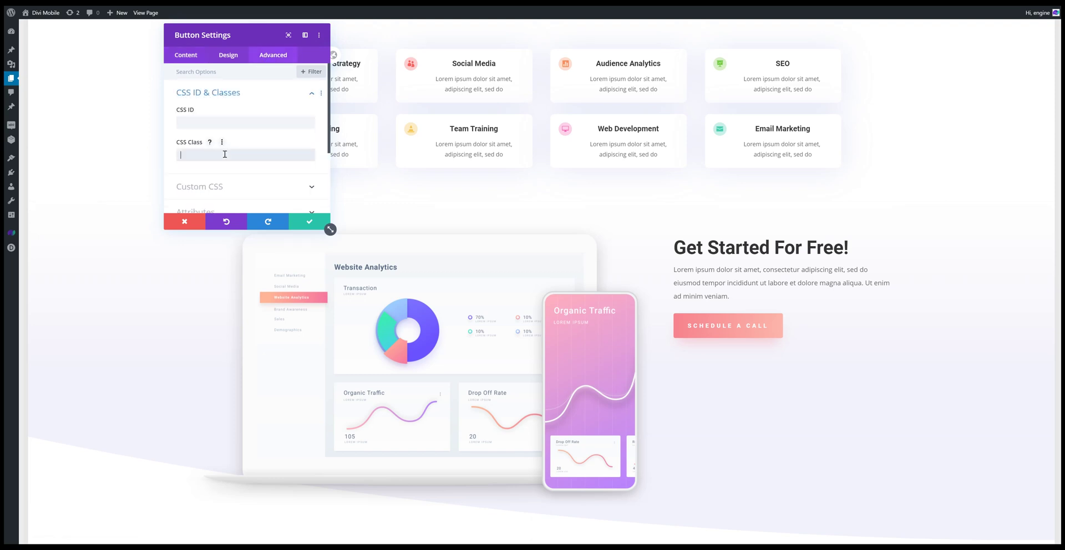
type("popup")
left_click(297, 221)
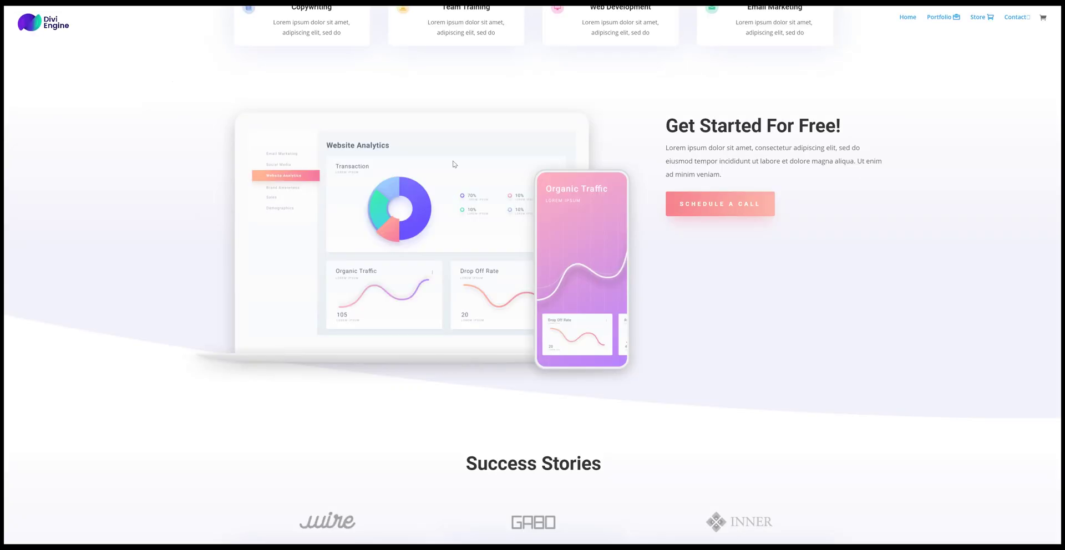
Test the "Schedule A Call" button on the published page
right_click(618, 102)
key("Escape")
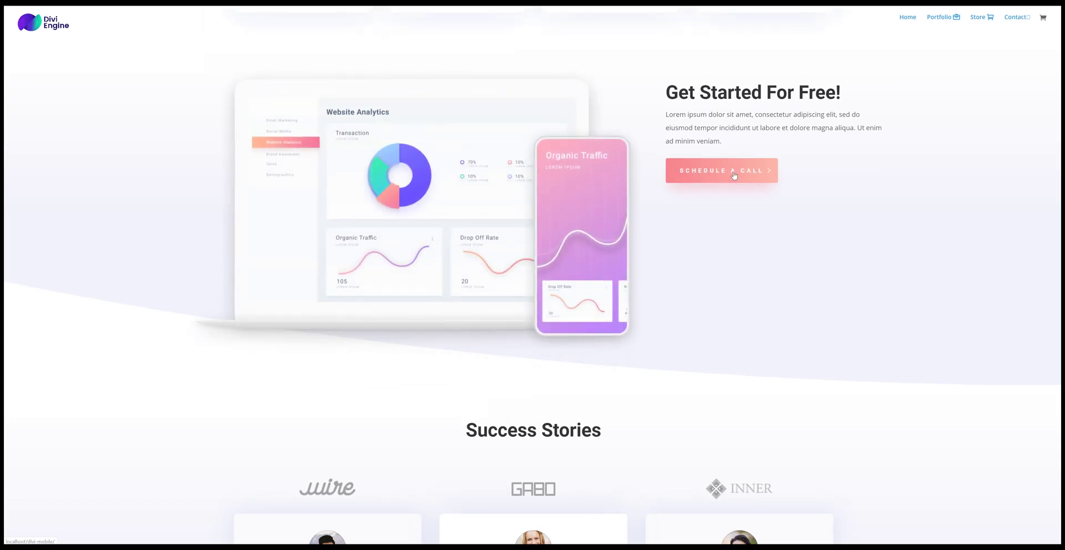
left_click(734, 175)
scroll(769, 213, "down", 10)
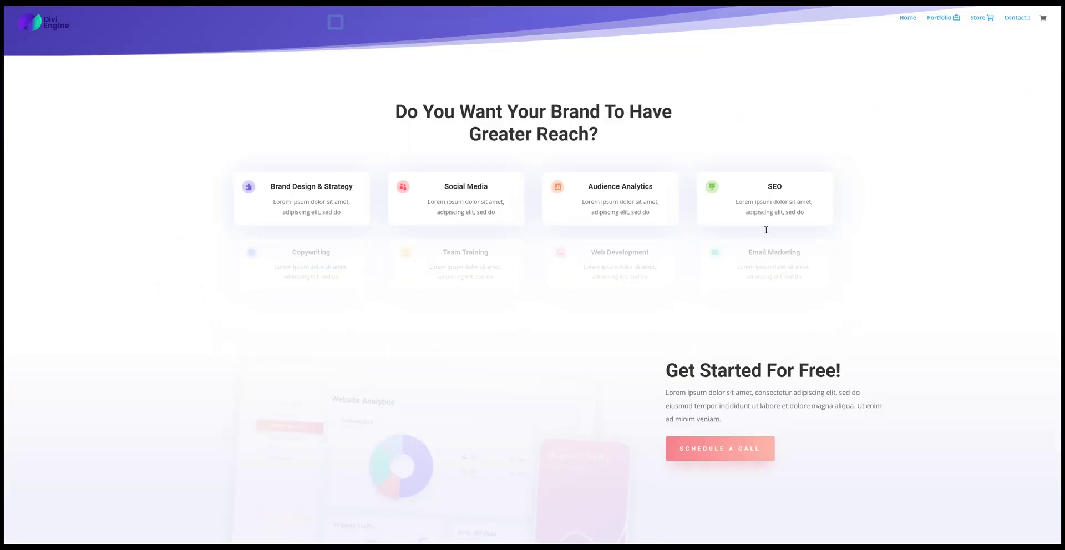
Inspect the "Schedule A Call" button's markup to check for the popup class in its class list
right_click(726, 243)
left_click(768, 345)
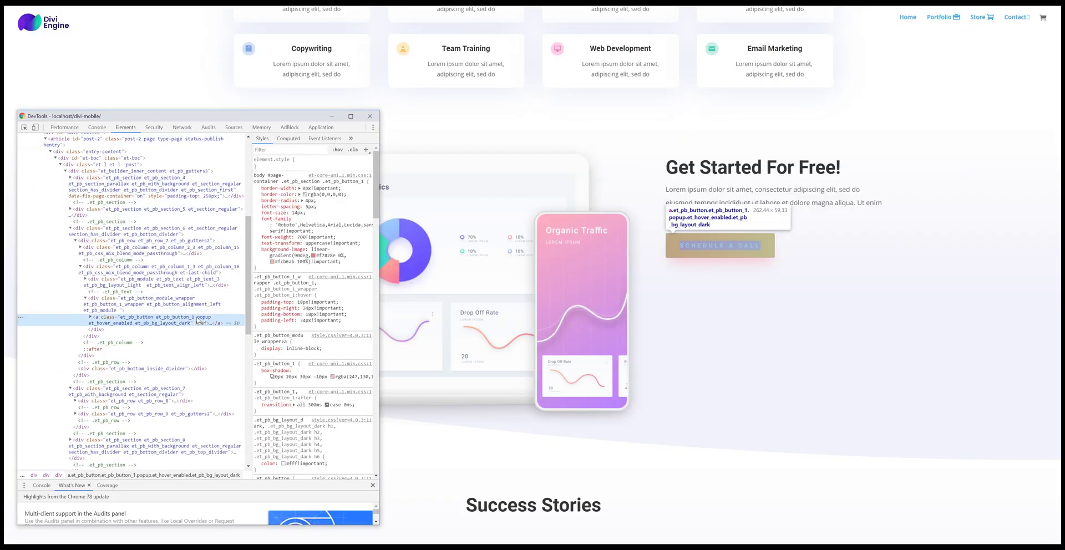
double_click(201, 322)
left_click(200, 319)
double_click(203, 319)
left_click(203, 319)
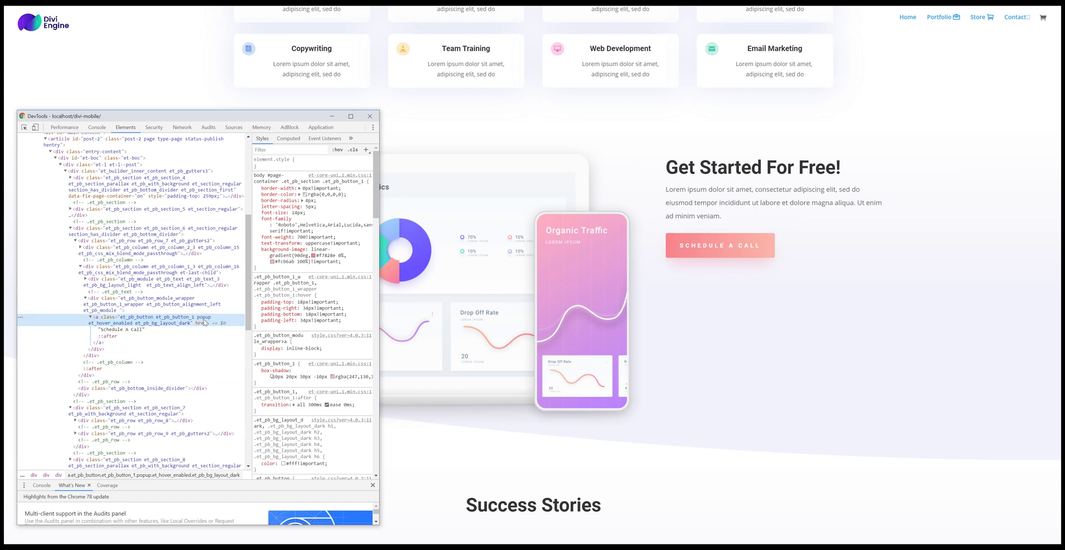
left_click(956, 157)
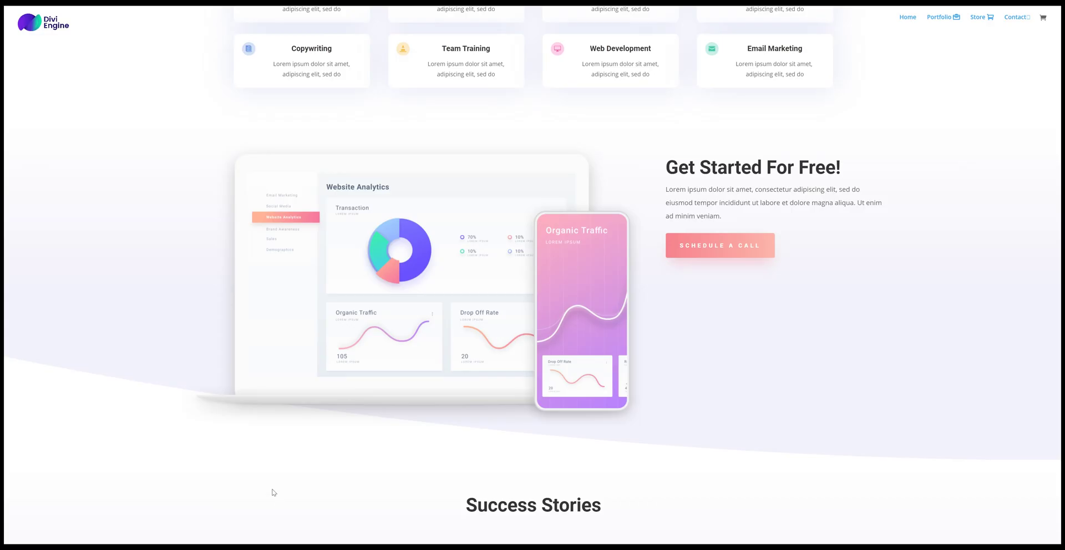
Open the Integration settings in Divi Theme Options and start editing the body code
mouse_move(239, 520)
left_click(157, 2)
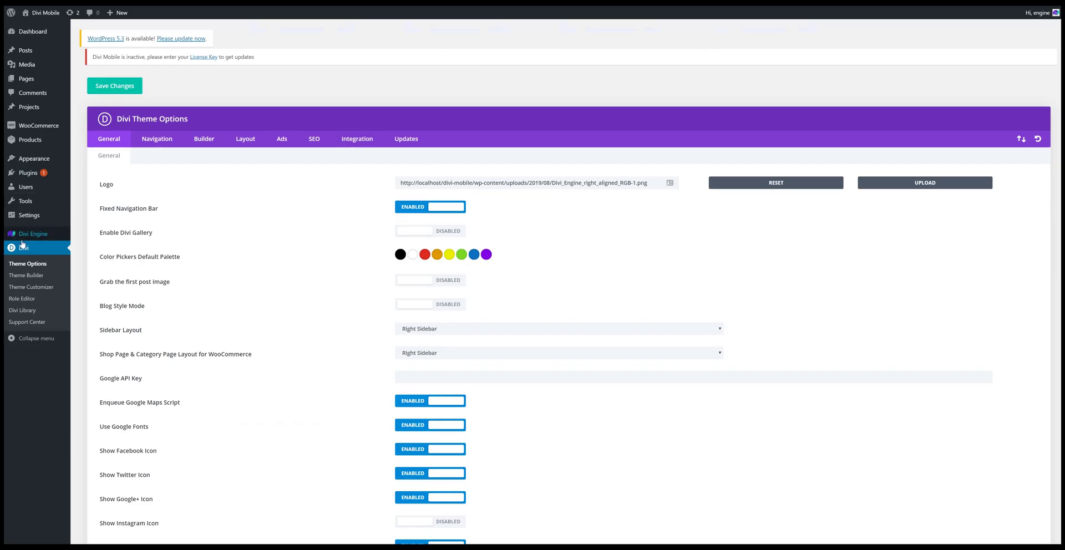
left_click(356, 140)
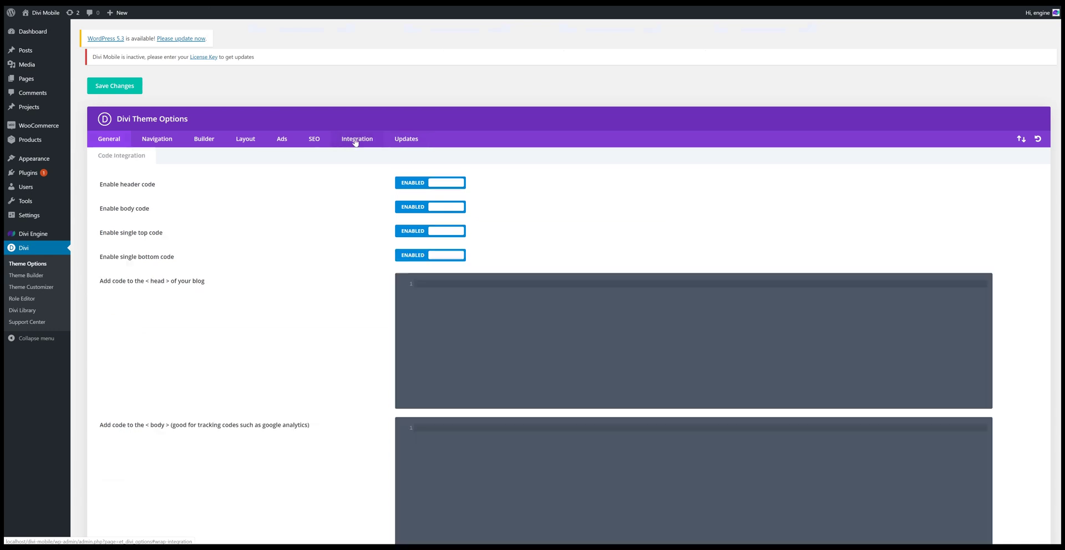
scroll(333, 297, "down", 4)
left_click(486, 279)
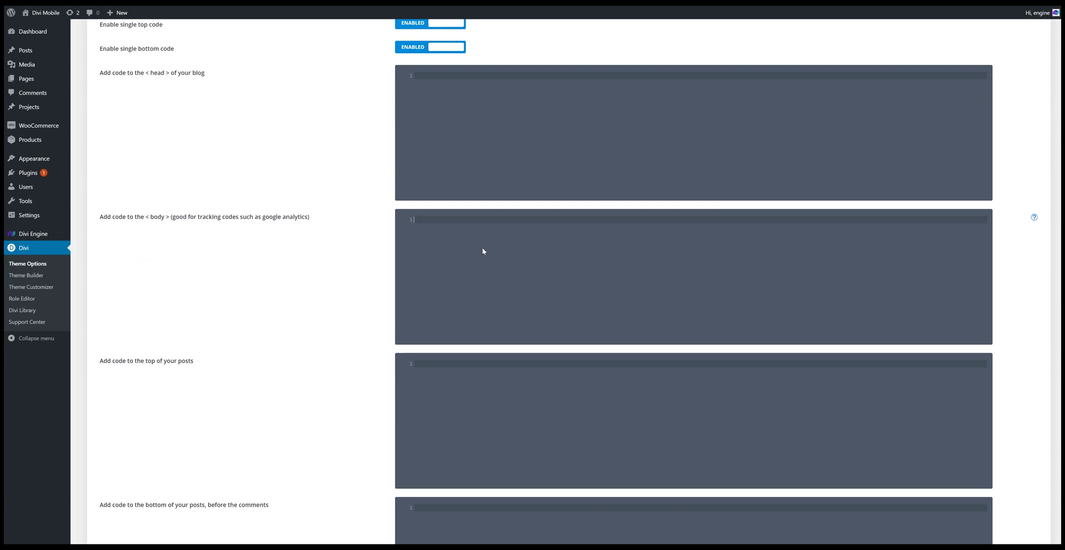
Write an opening <script> tag and a closing </script> tag in the body code
type("<svc")
key("BackSpace")
type("cript")
key("Return")
type(">")
key("Return")
key("Return")
key("BackSpace")
key("BackSpace")
key("BackSpace")
key("BackSpace")
key("BackSpace")
key("BackSpace")
key("Return")
key("Return")
type("</sctrip")
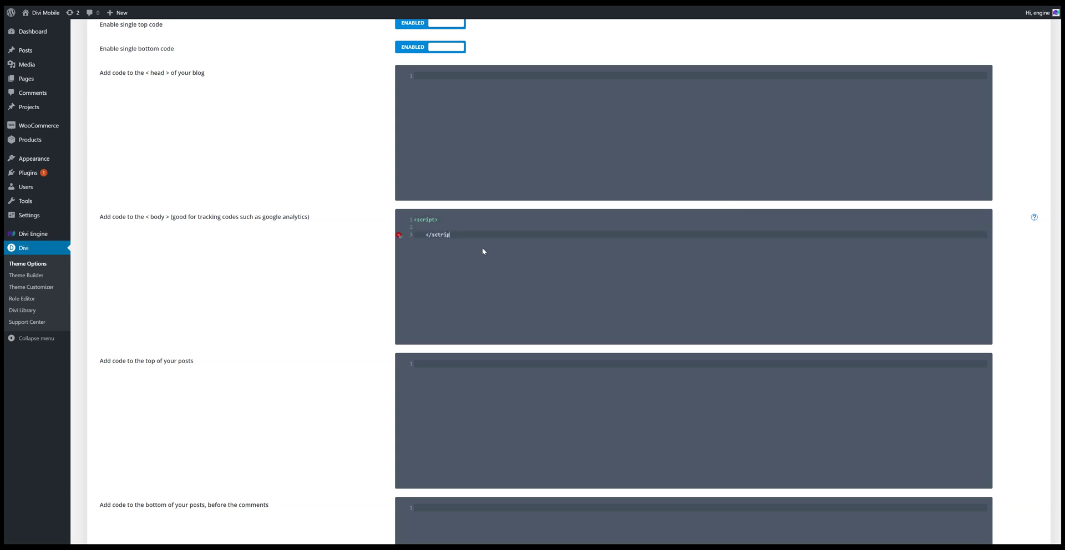
type("ript>")
Start a block reading jQuery(document).ready(function ($) ) { between the script tags
key("Up")
key("Return")
key("Return")
key("Up")
type("jQu")
key("Return")
type("(document).ready(function")
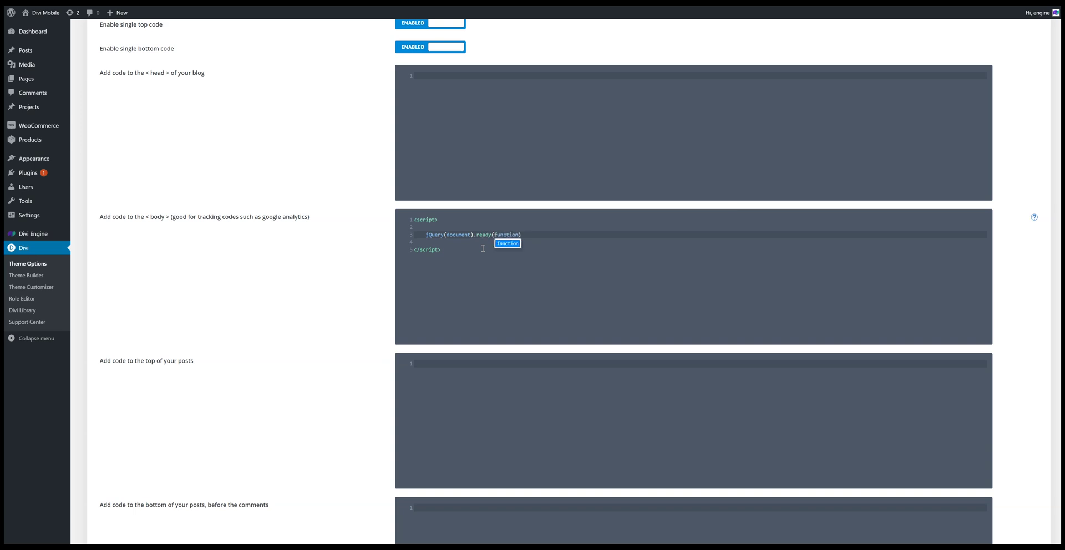
type(" ($) ) {")
key("Return")
left_click(496, 250)
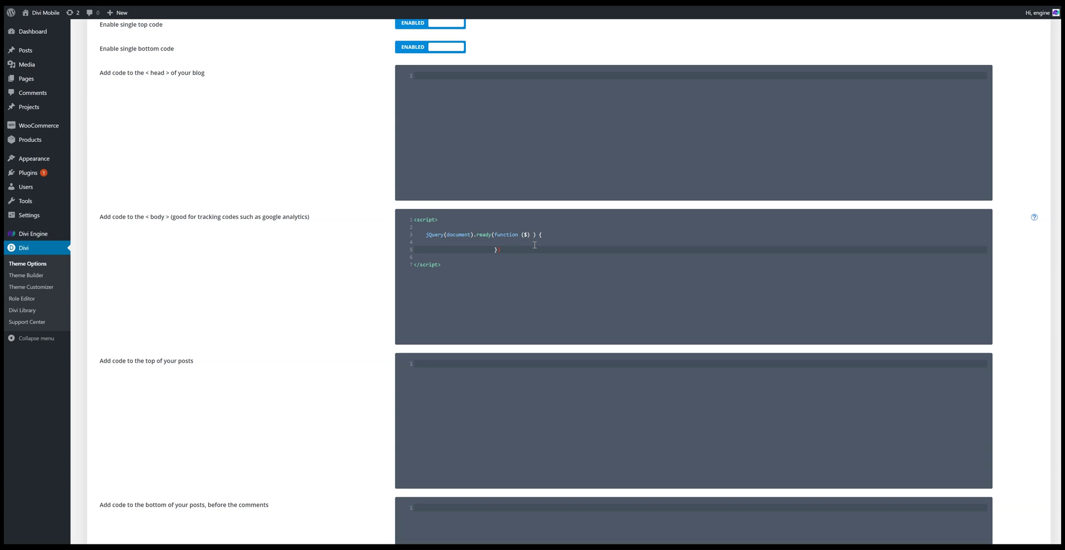
Finish the ready block with }); and remove the surplus indentation and blank lines around it
left_click_drag(490, 250, 416, 249)
key("Return")
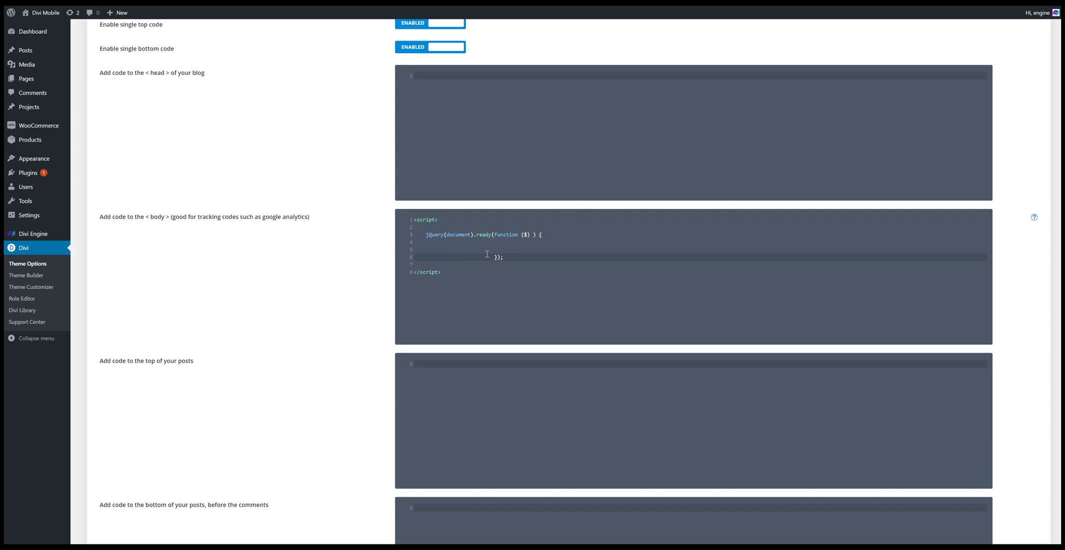
left_click_drag(493, 257, 416, 257)
key("BackSpace")
left_click(434, 264)
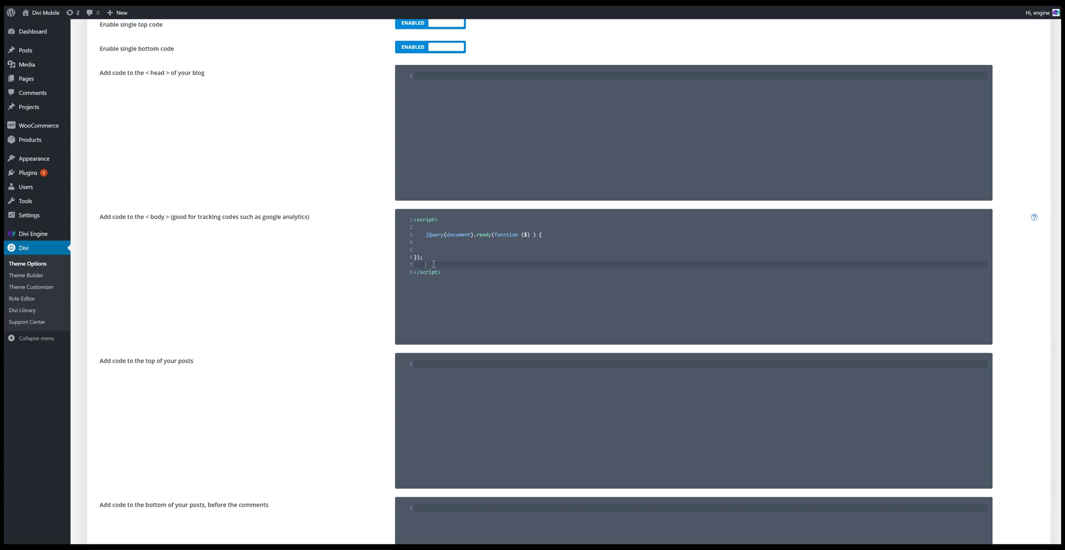
key("BackSpace")
key("BackSpace")
mouse_move(427, 233)
left_mouse_down()
mouse_move(415, 228)
mouse_move(470, 228)
mouse_move(415, 239)
left_mouse_up()
key("BackSpace")
key("BackSpace")
Add the click handler $(document).on('click' , '.popup', function() { inside the ready block
left_click(492, 235)
left_click(490, 237)
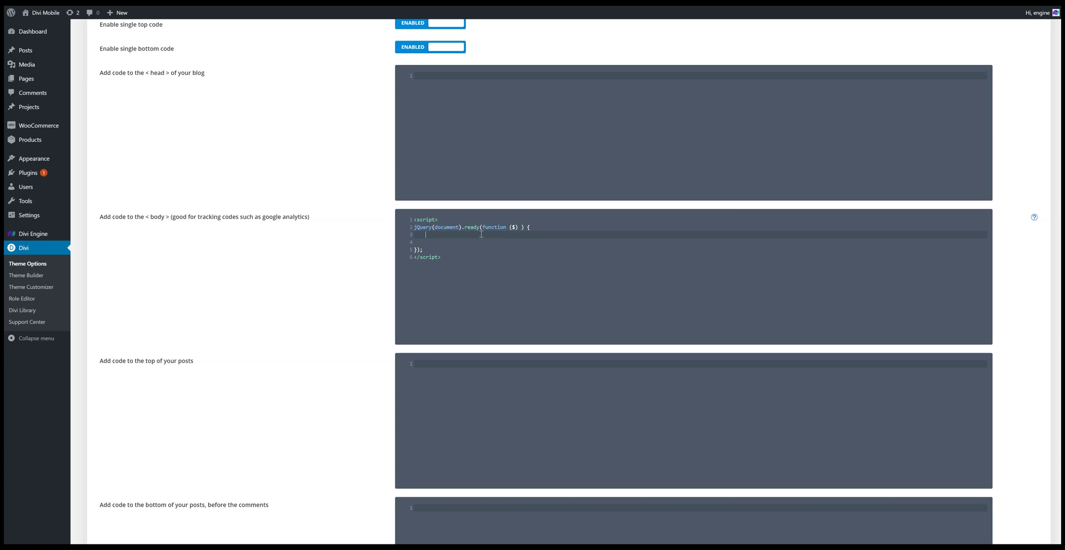
key("Return")
left_click_drag(515, 228, 516, 226)
left_click(439, 240)
left_click(425, 243)
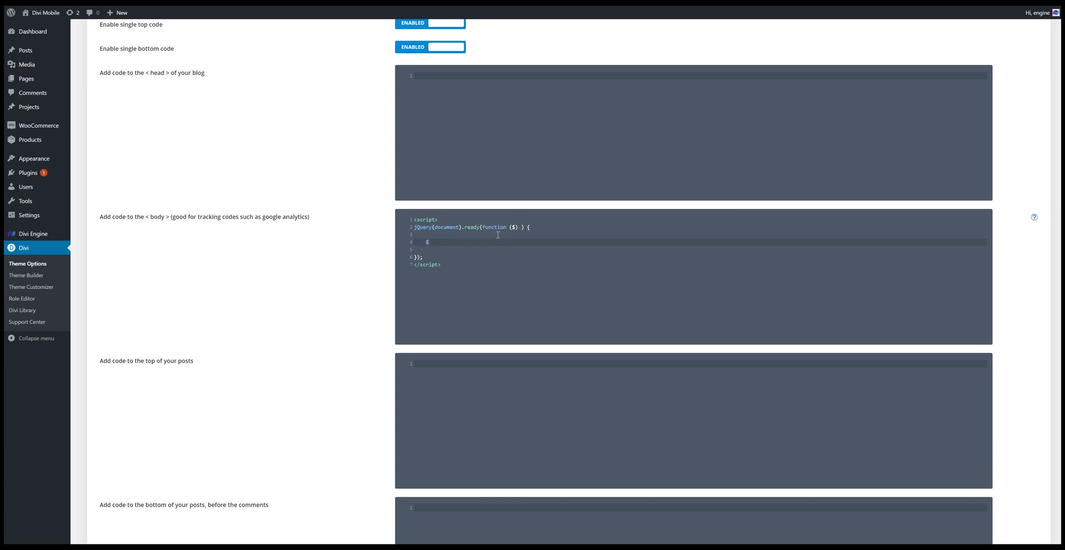
type("(document)")
type(".on('click' , '.popup")
type(", finct")
key("BackSpace")
key("BackSpace")
key("BackSpace")
key("BackSpace")
type("unction")
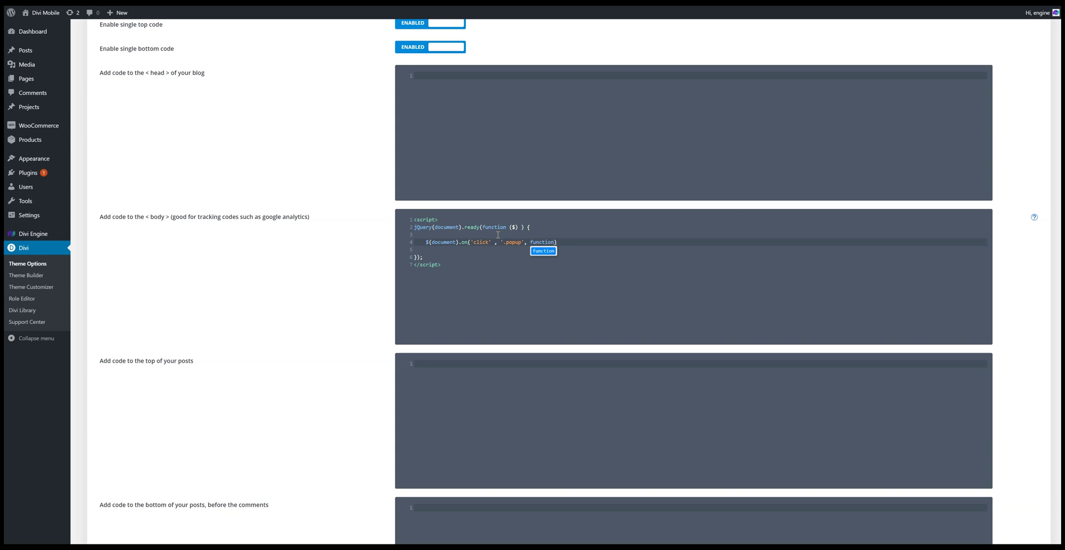
type("() {")
key("Return")
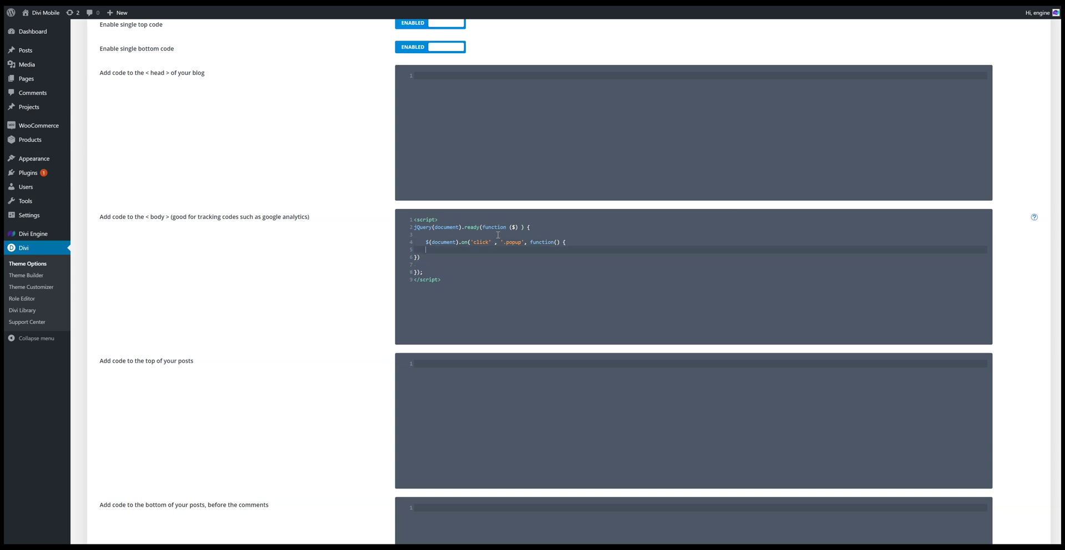
Put alert("clicked"); inside the click handler and finish the handler with an indented });
type("alert(\"clickced")
key("BackSpace")
key("BackSpace")
key("BackSpace")
key("BackSpace")
type("ked")
left_click(415, 256)
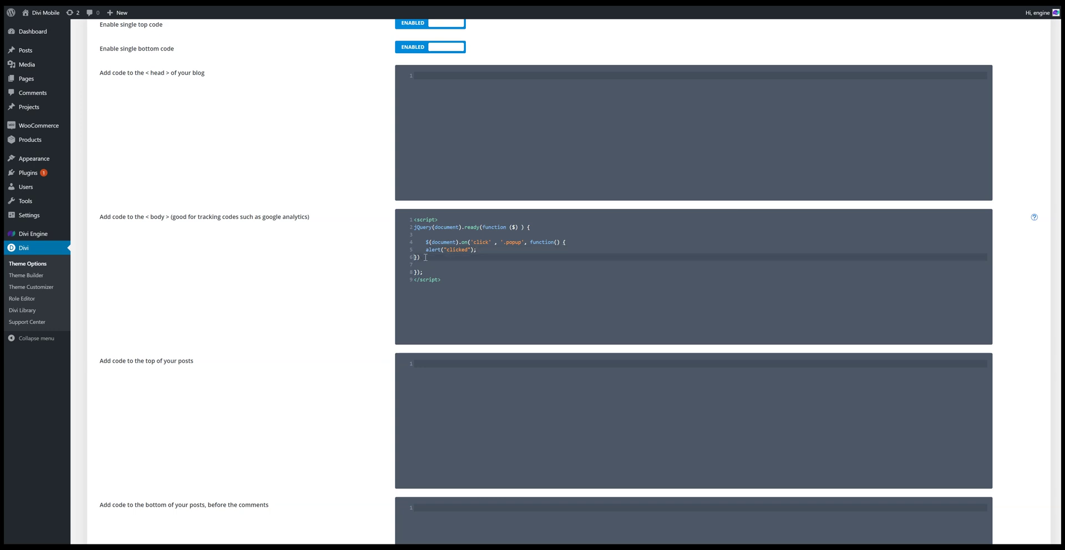
left_click(469, 256)
left_click_drag(579, 240, 428, 242)
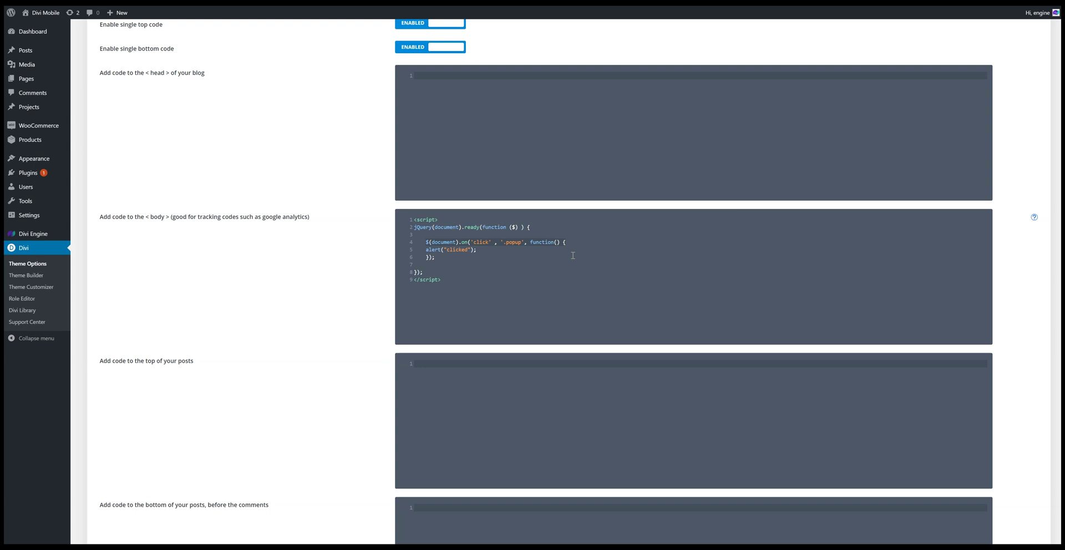
left_click_drag(580, 241, 425, 241)
left_click(425, 249)
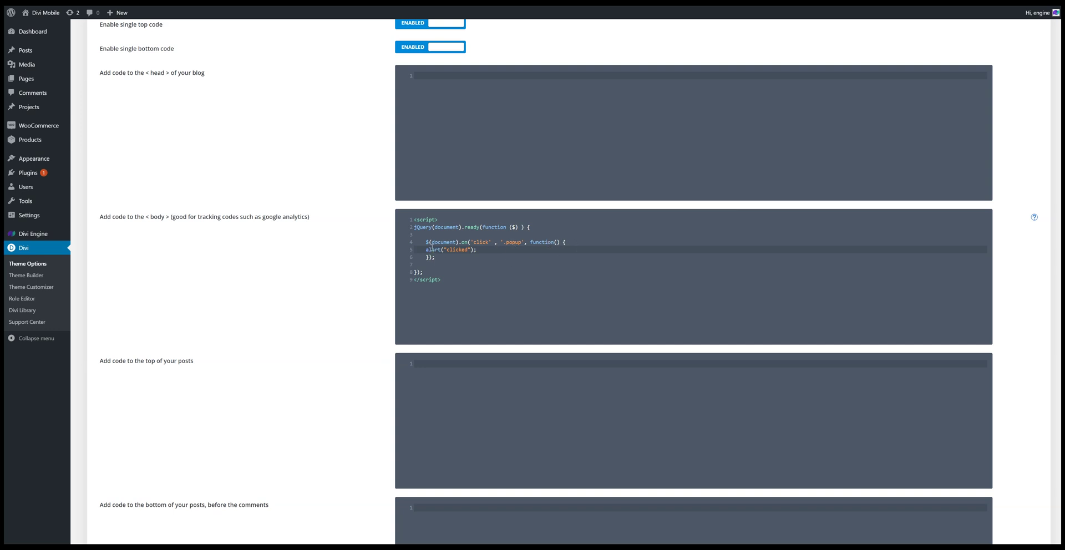
left_click_drag(426, 249, 482, 253)
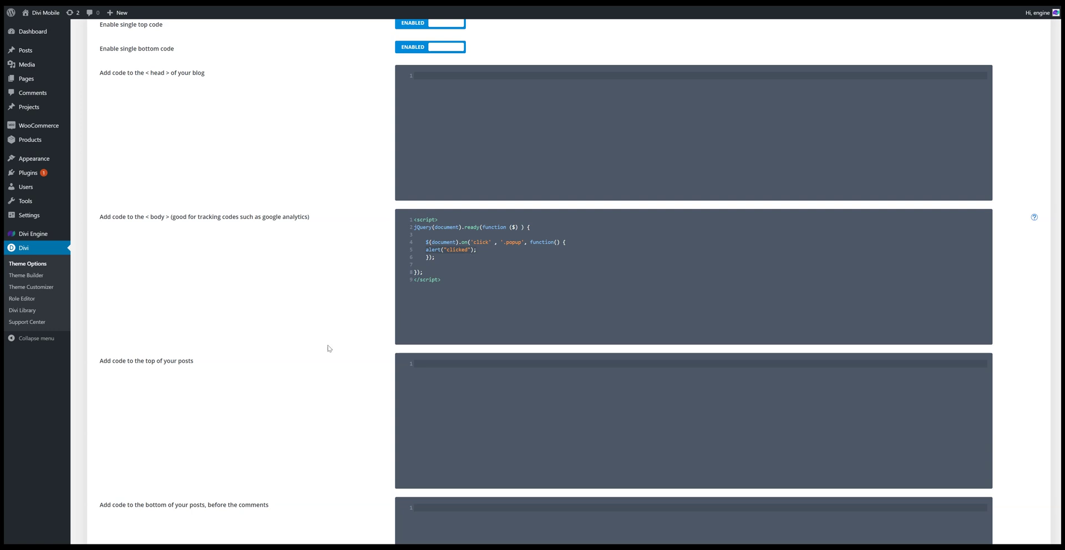
Save the theme options and test the "Schedule A Call" button on the published page
scroll(328, 348, "down", 3)
left_click(123, 511)
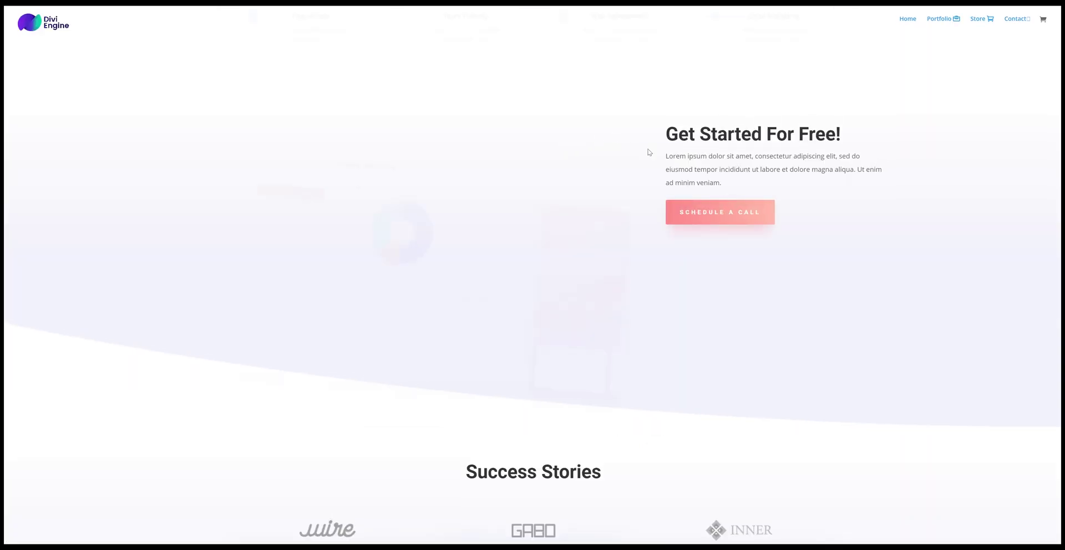
left_click(711, 209)
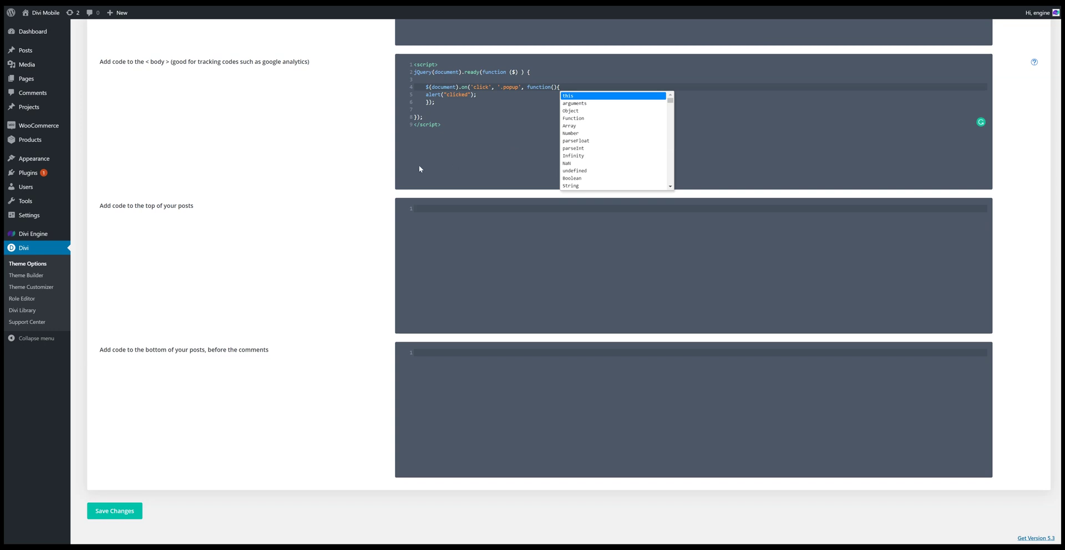
Pass event to the click handler's function and add event.preventDefault(); above the alert line
left_click(481, 133)
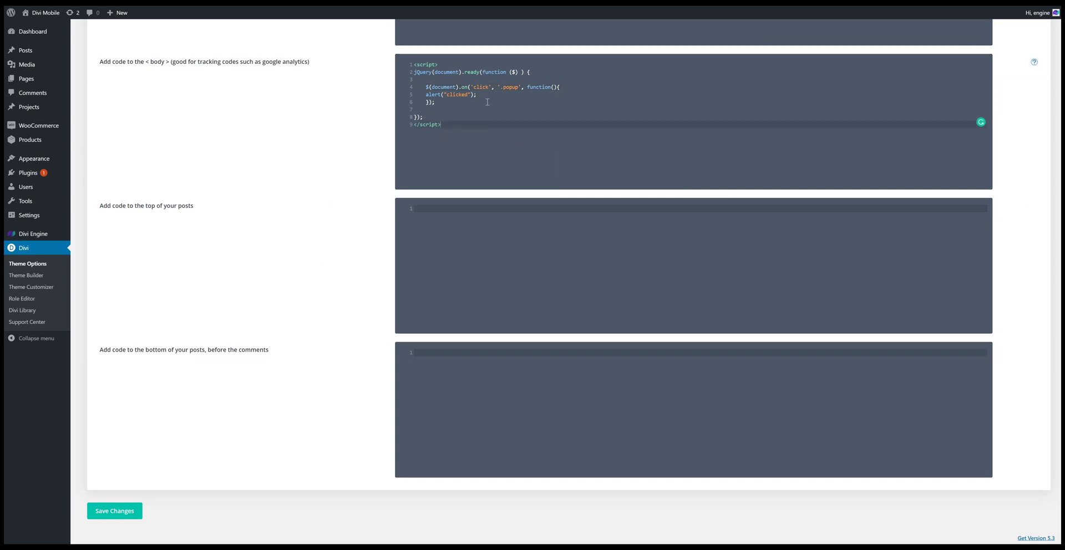
left_click(554, 87)
type("event")
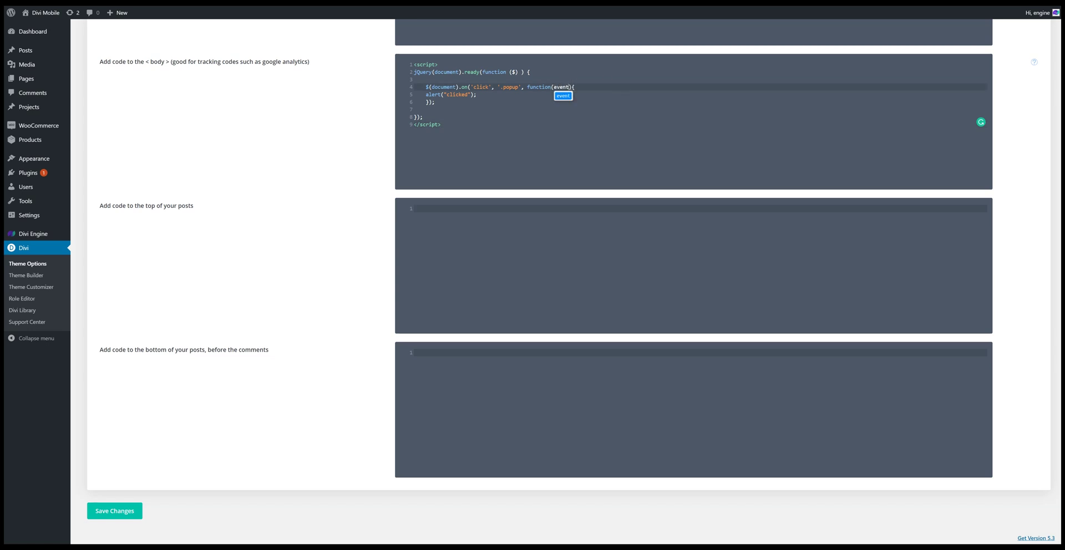
left_click(614, 86)
key("Return")
type("event")
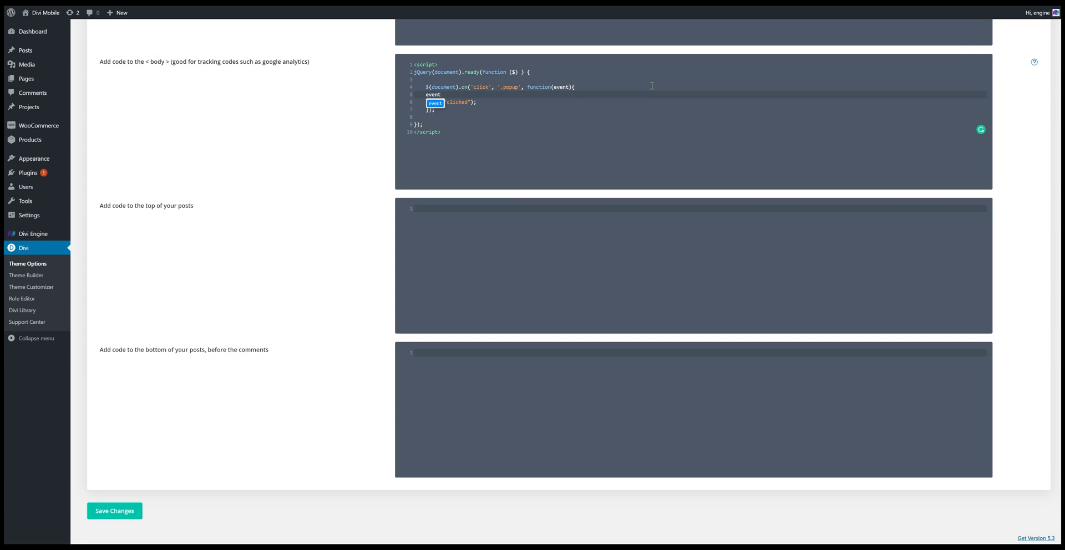
type(".prevn")
key("BackSpace")
type("ventDefau")
Save the revised body code and try the "Schedule A Call" button again on the live page
left_click(115, 511)
key("ctrl+Tab")
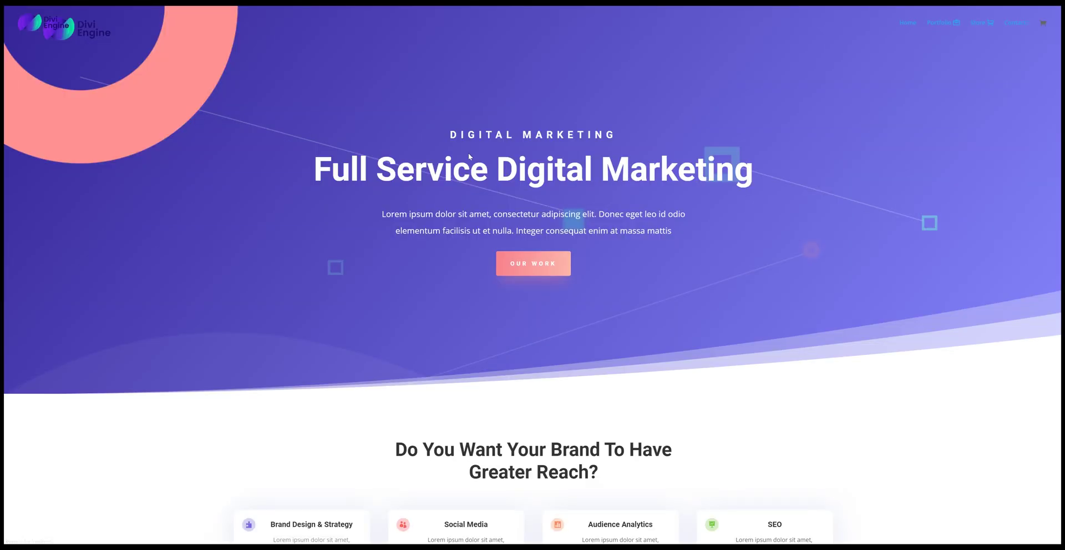
scroll(469, 158, "down", 10)
left_click(739, 179)
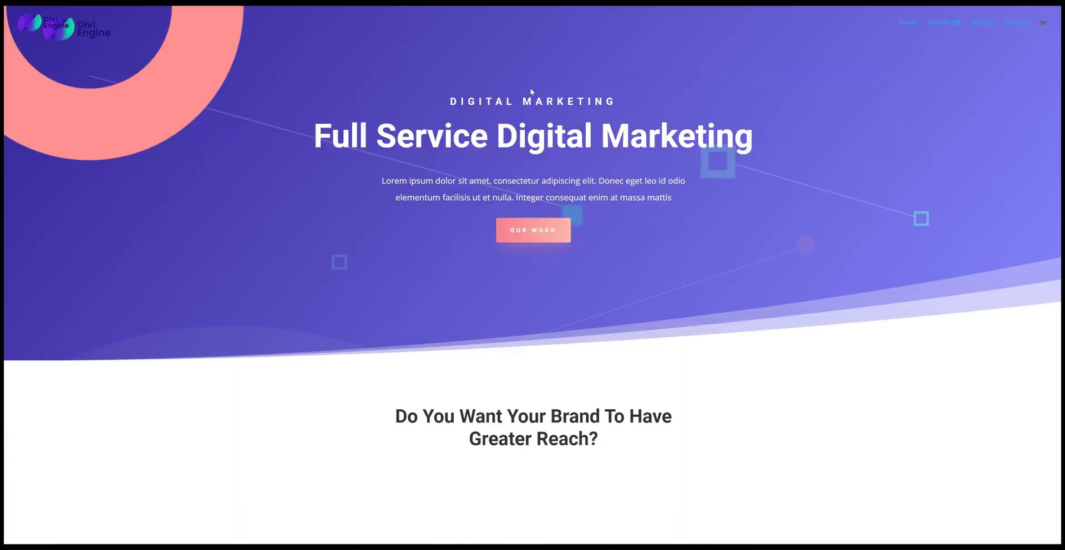
Check the page's console for script errors and open the source line of the reported error
right_click(624, 88)
left_click(680, 222)
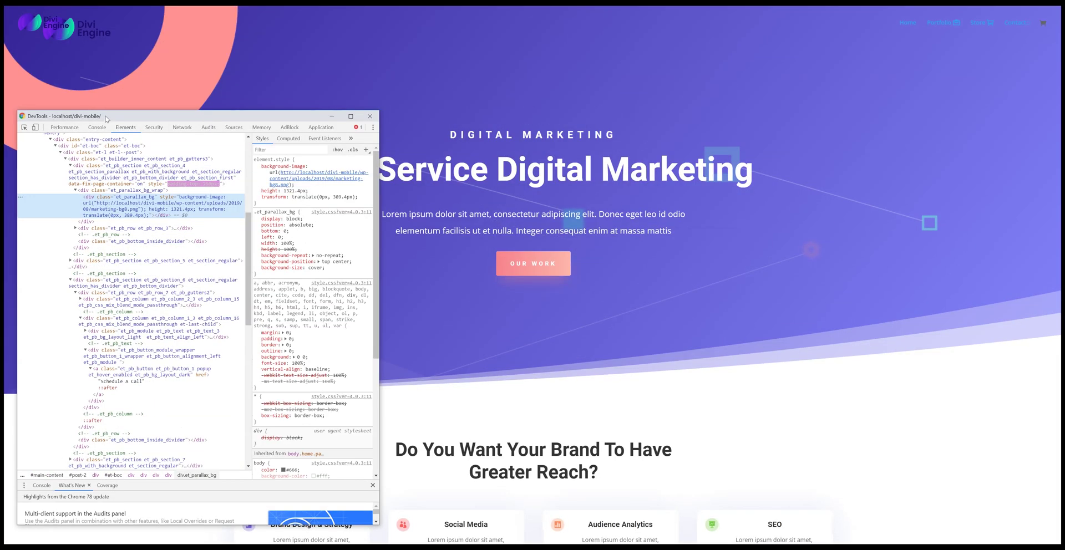
left_click(89, 129)
left_click(353, 157)
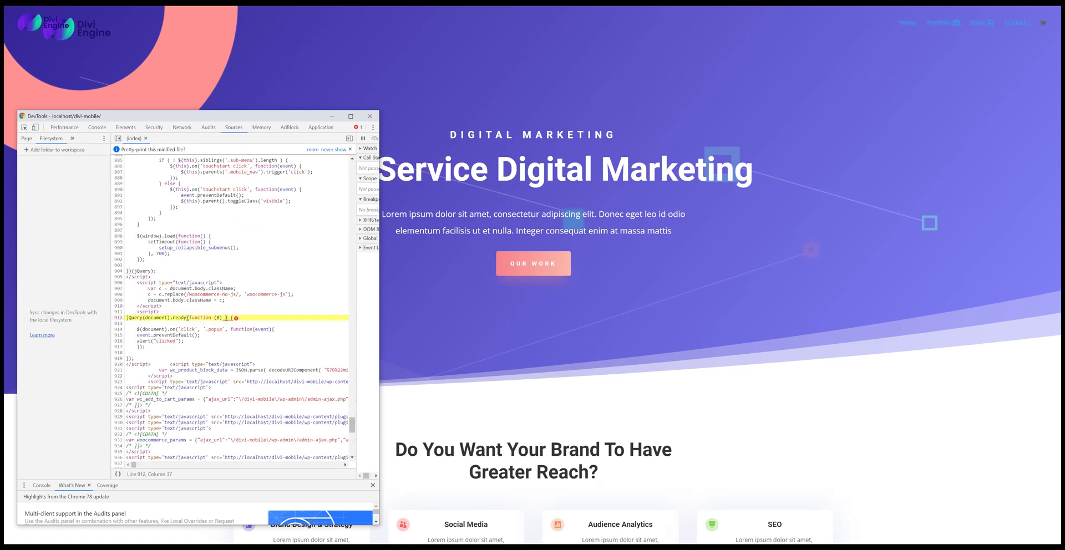
Remove the extra closing parenthesis after function ($) in the document-ready line of the Divi body code
key("F12")
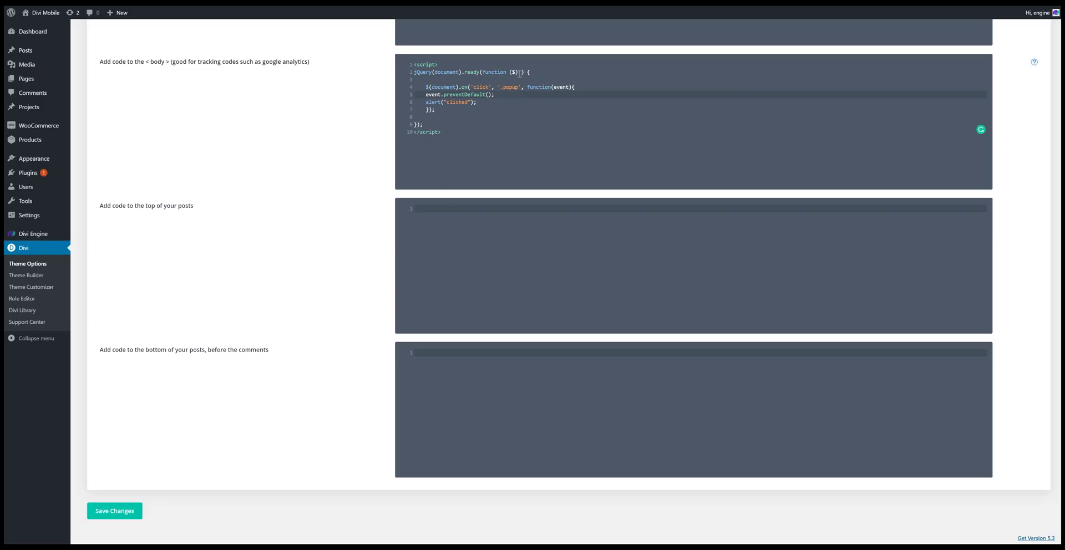
left_click(520, 74)
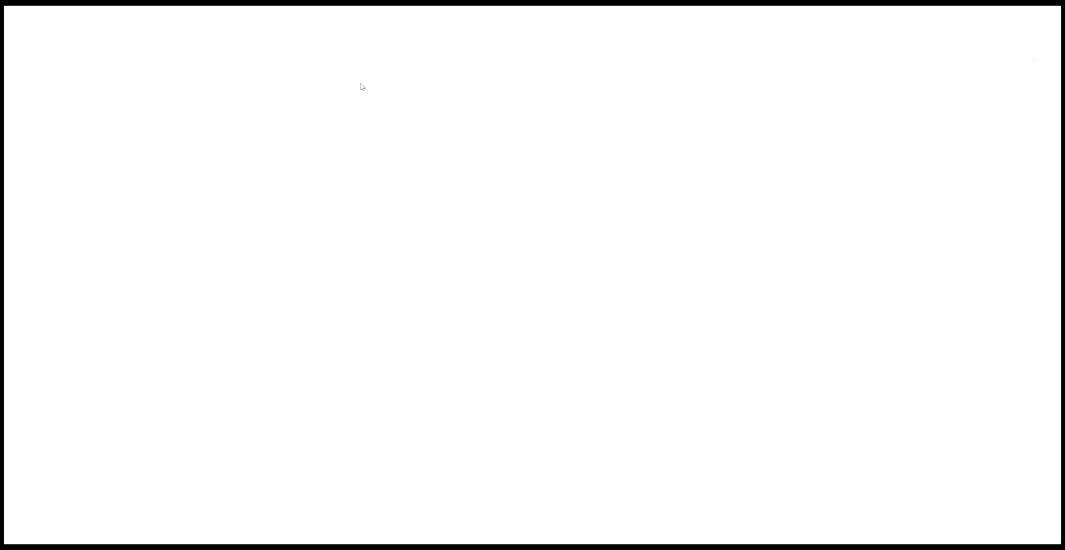
Reopen the published page's console and examine the source line behind the reported syntax error
right_click(361, 83)
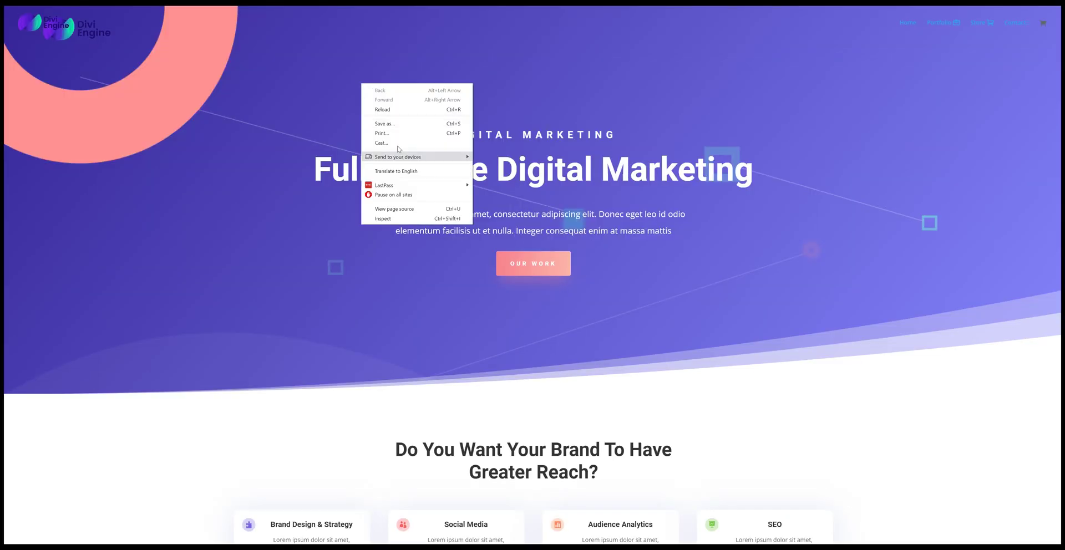
left_click(408, 218)
left_click(99, 123)
left_click_drag(113, 115, 475, 68)
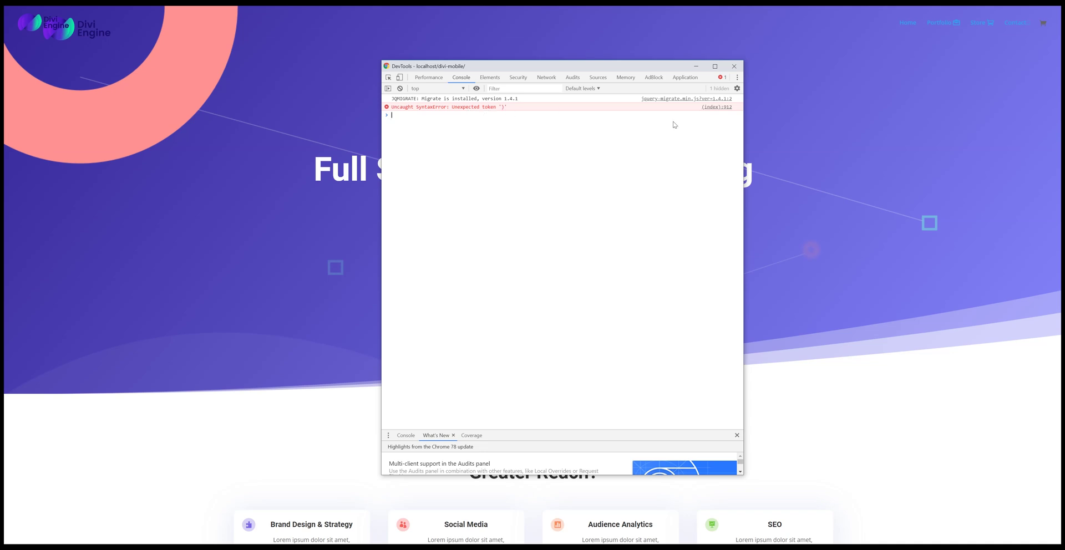
left_click(717, 107)
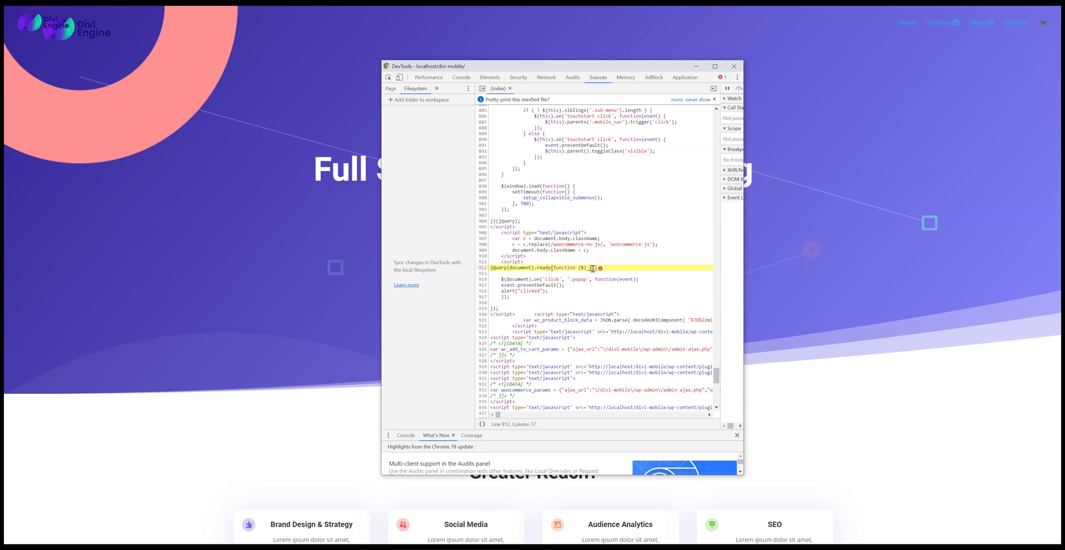
left_click_drag(593, 269, 589, 268)
left_click(246, 99)
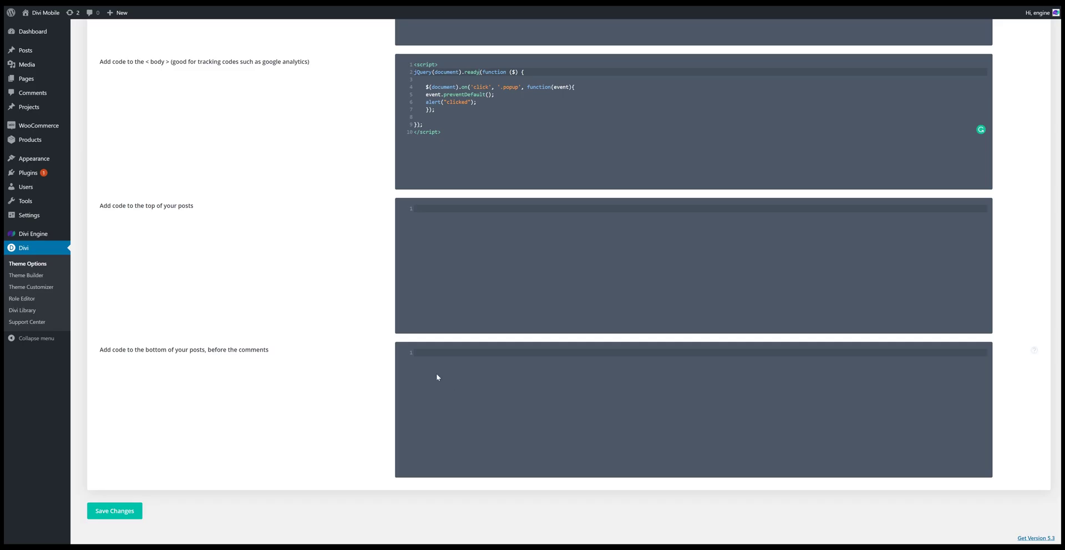
Save the corrected body code in the theme options and reload the published page
left_click(118, 514)
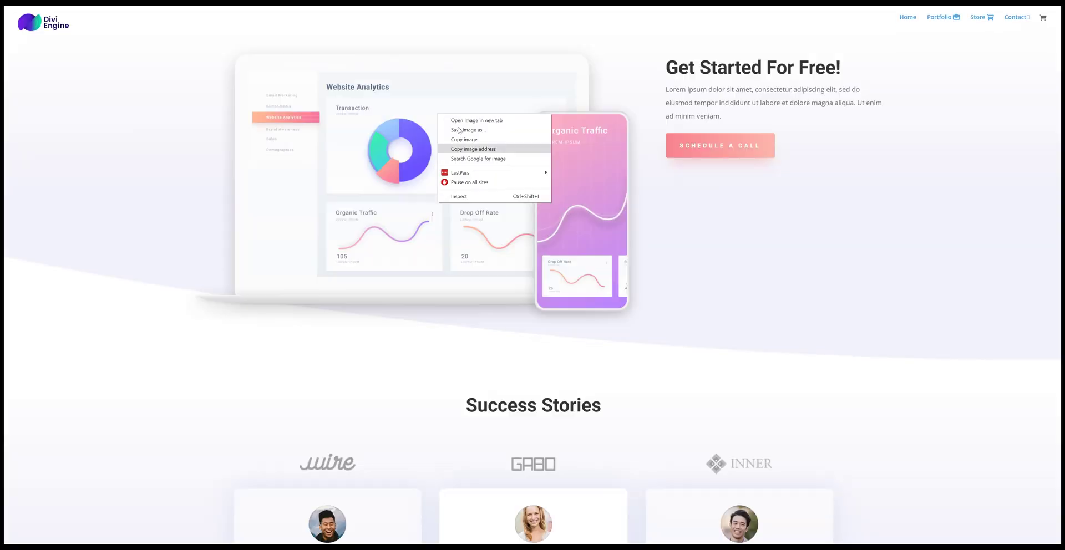
key("Escape")
right_click(175, 40)
left_click(197, 65)
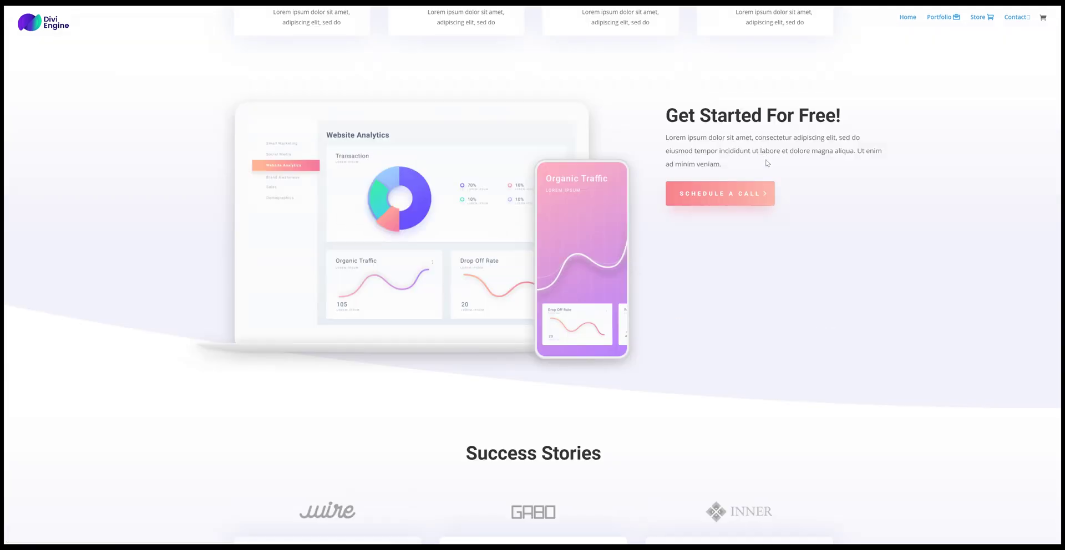
Test the "Schedule A Call" button twice on the published page, dismissing the alert each time
left_click(712, 197)
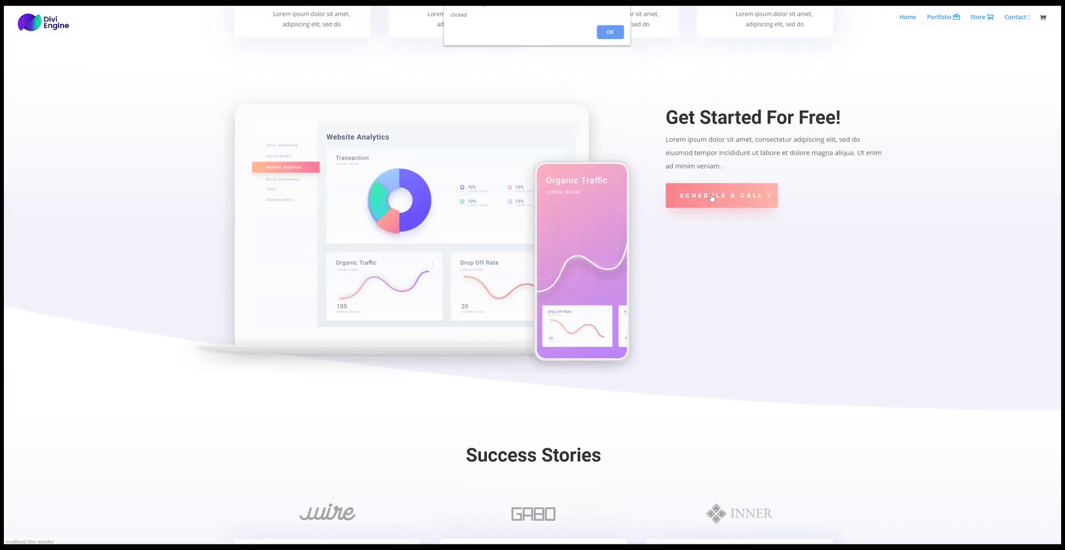
double_click(458, 14)
left_click(621, 34)
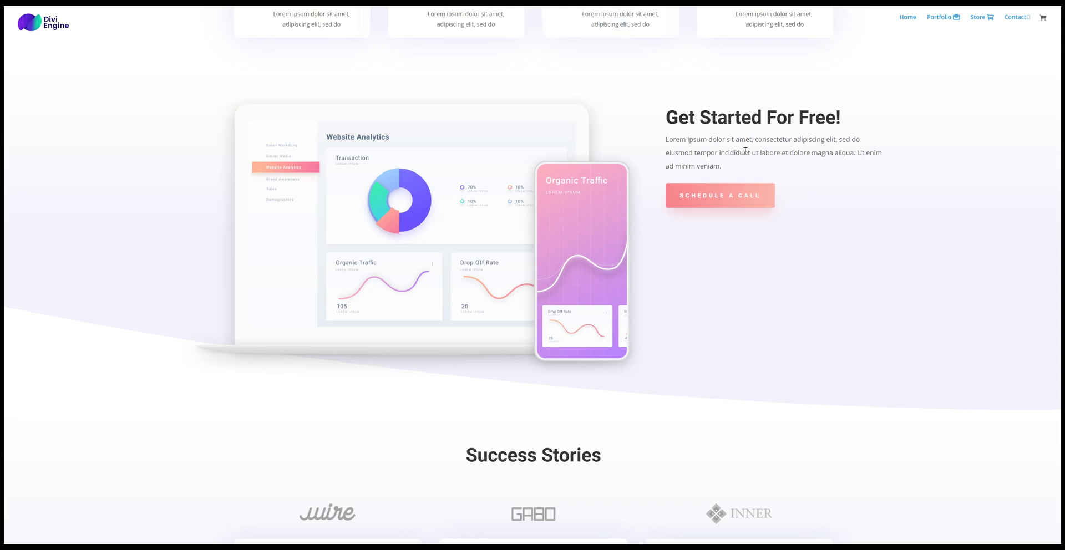
left_click(738, 199)
left_click(610, 31)
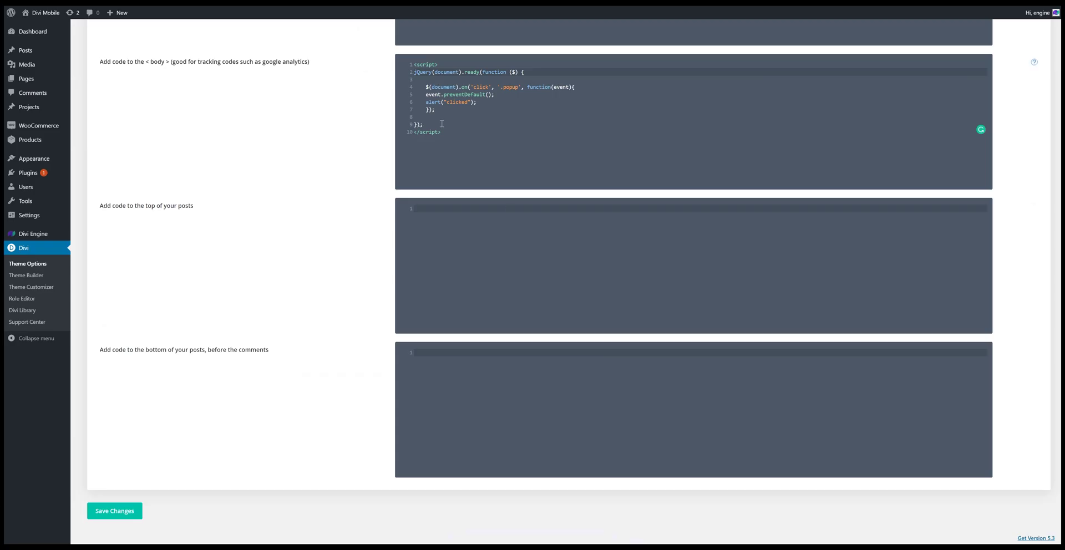
left_click_drag(433, 88, 520, 90)
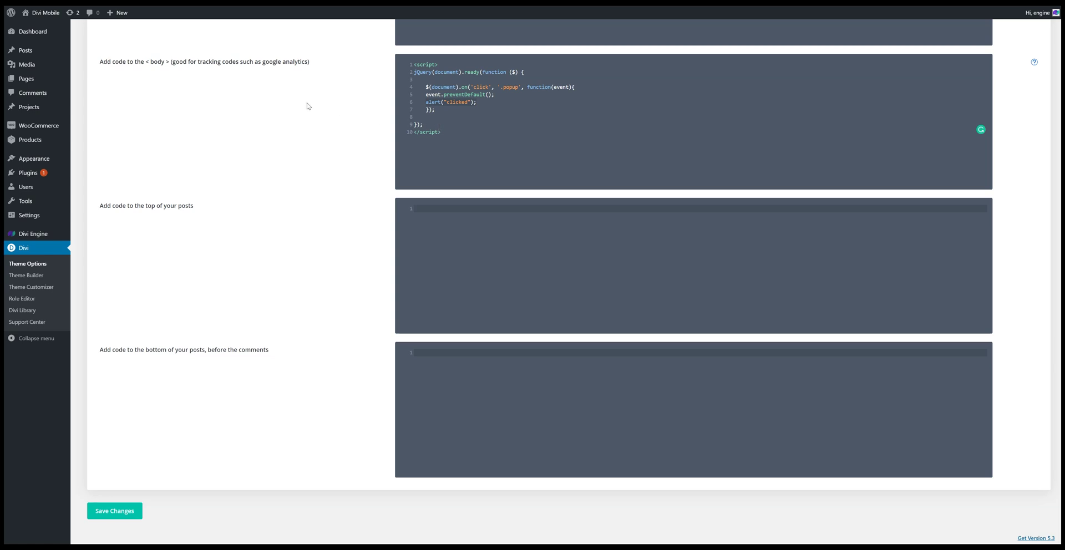
scroll(308, 105, "up", 3)
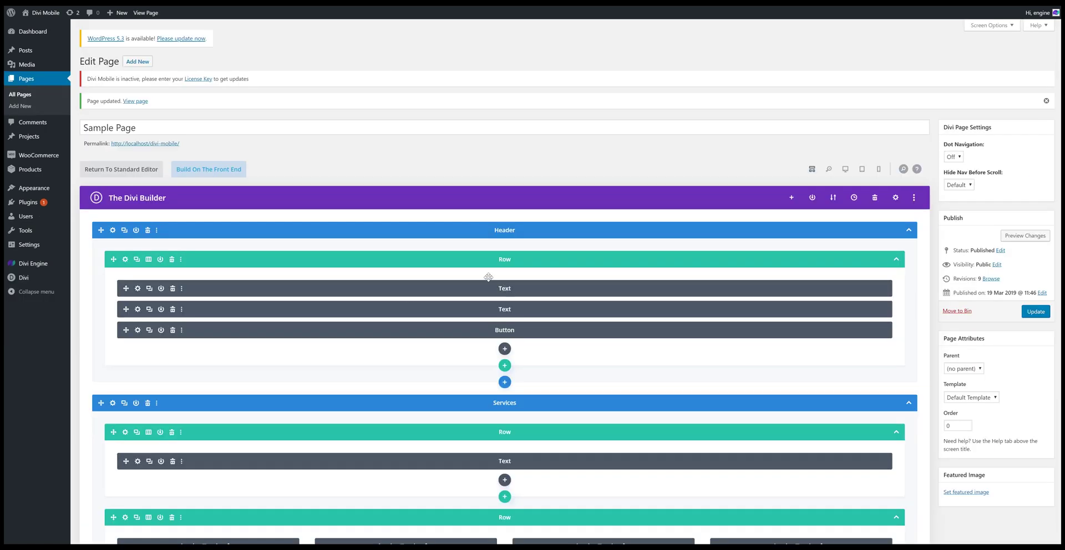
scroll(488, 273, "down", 4)
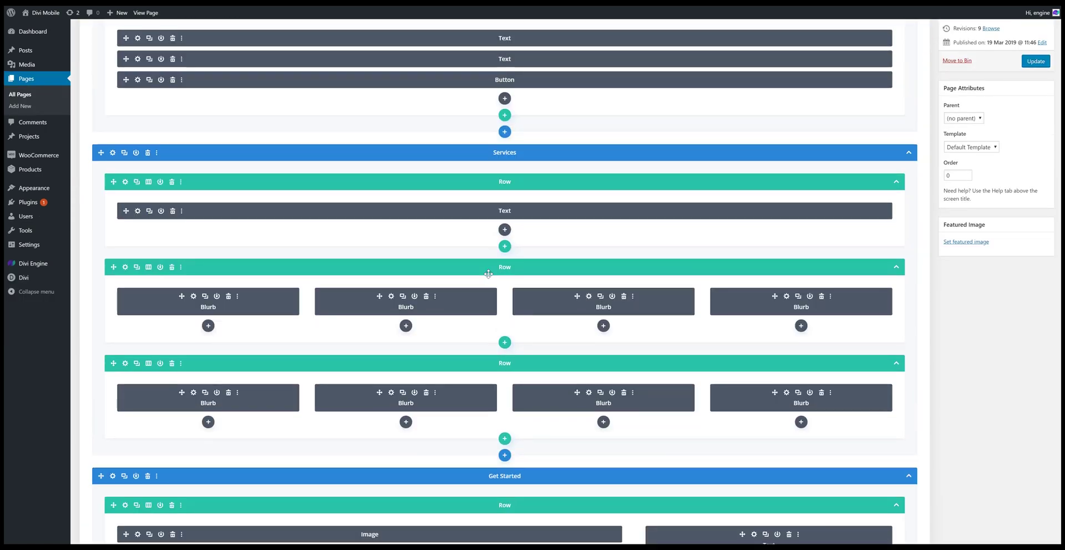
scroll(488, 274, "down", 5)
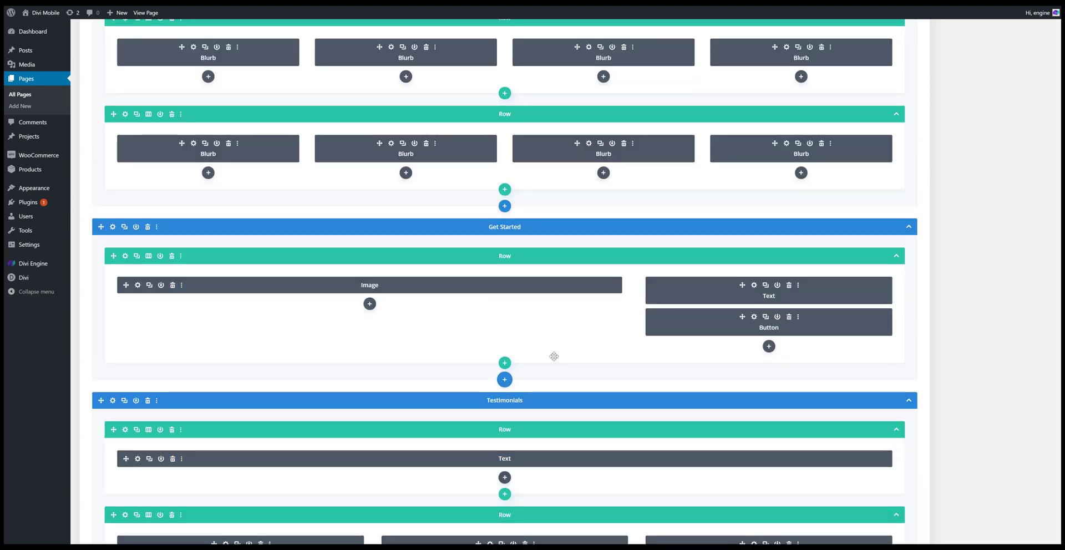
scroll(521, 382, "down", 10)
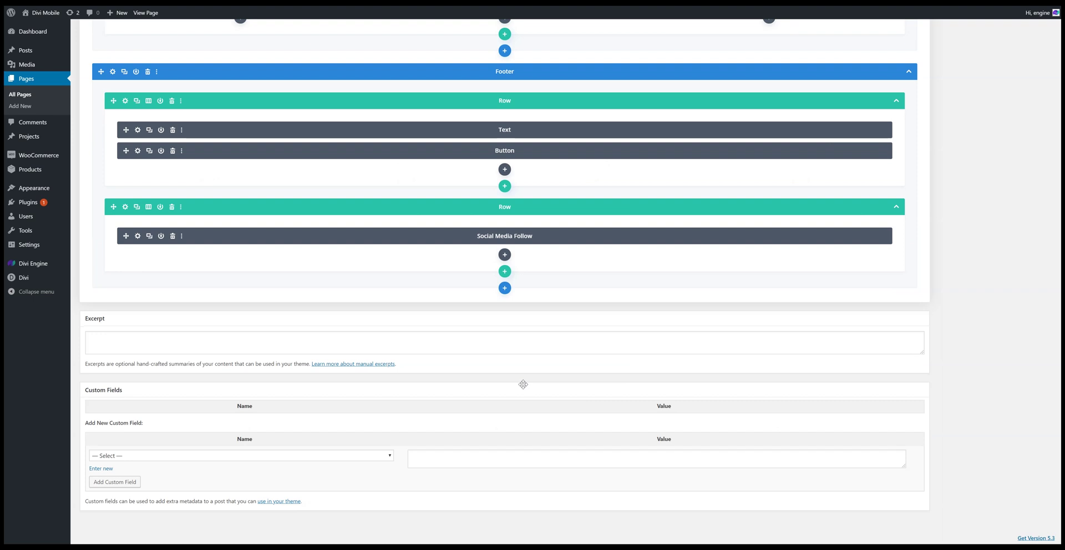
left_click(505, 289)
left_click(462, 356)
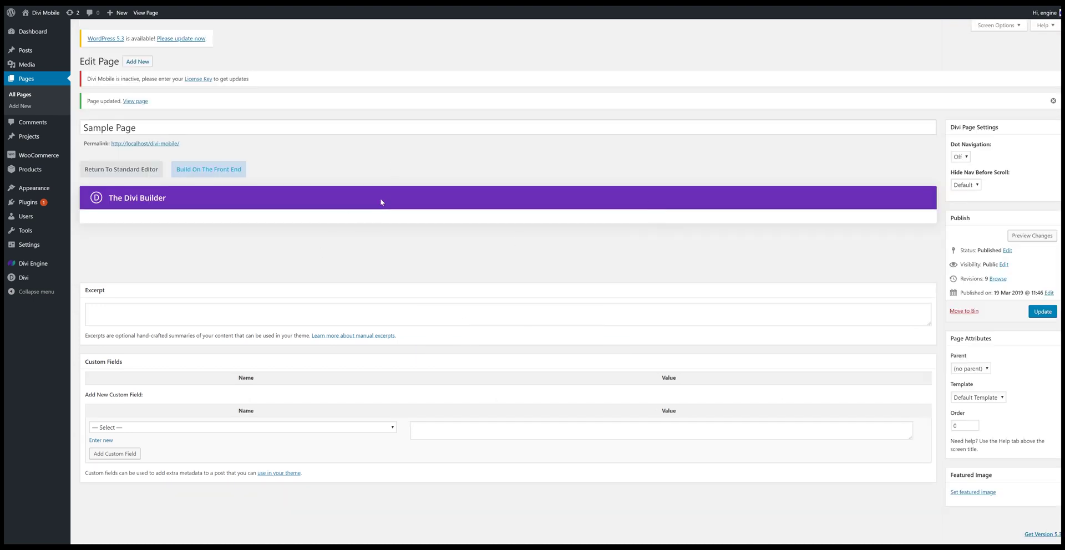
Reload the Sample Page editor and switch the Divi Builder to desktop view
right_click(410, 52)
left_click(444, 81)
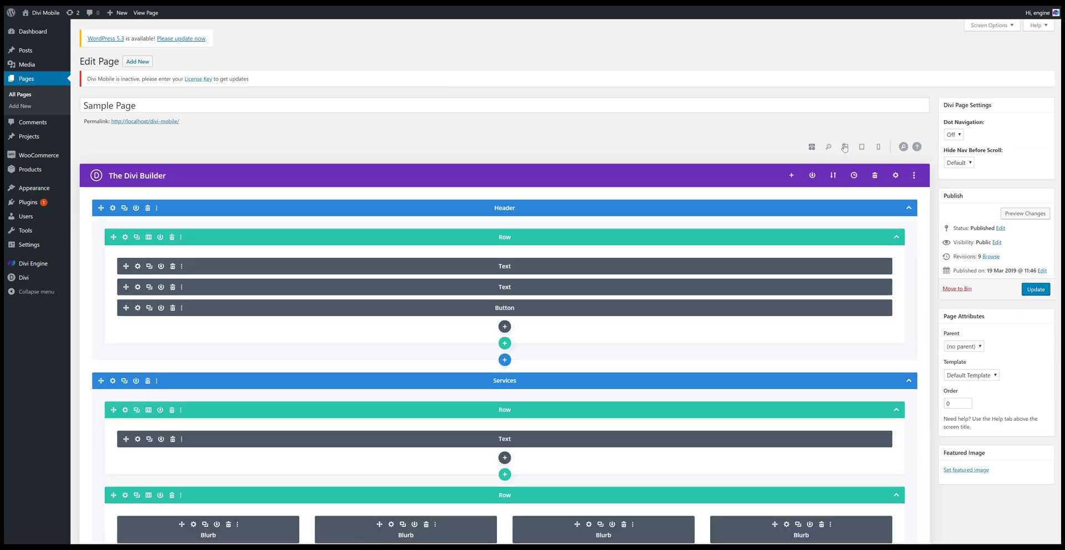
left_click(844, 147)
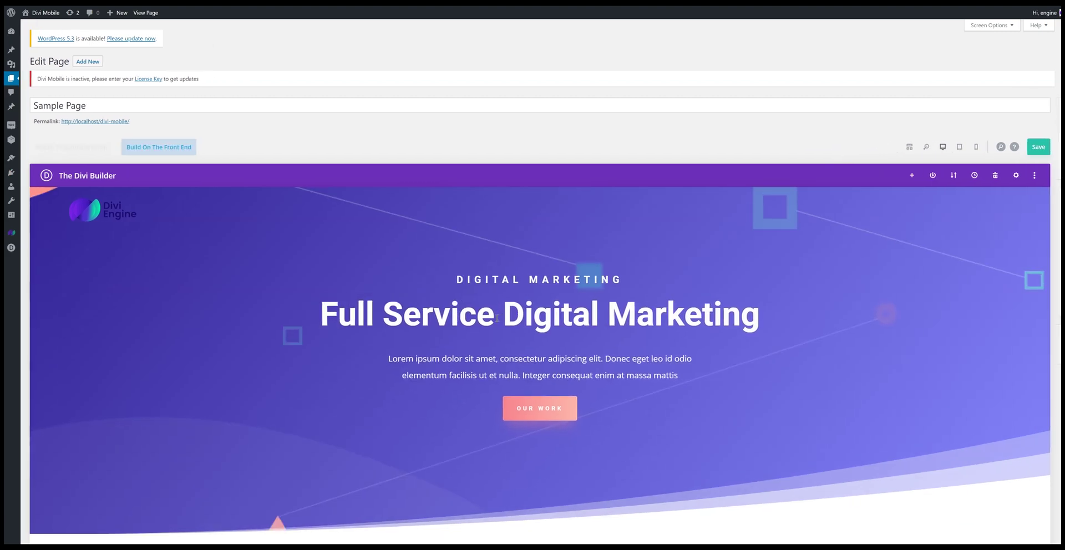
Insert a new regular section with a single-column row below the footer section
scroll(555, 316, "down", 10)
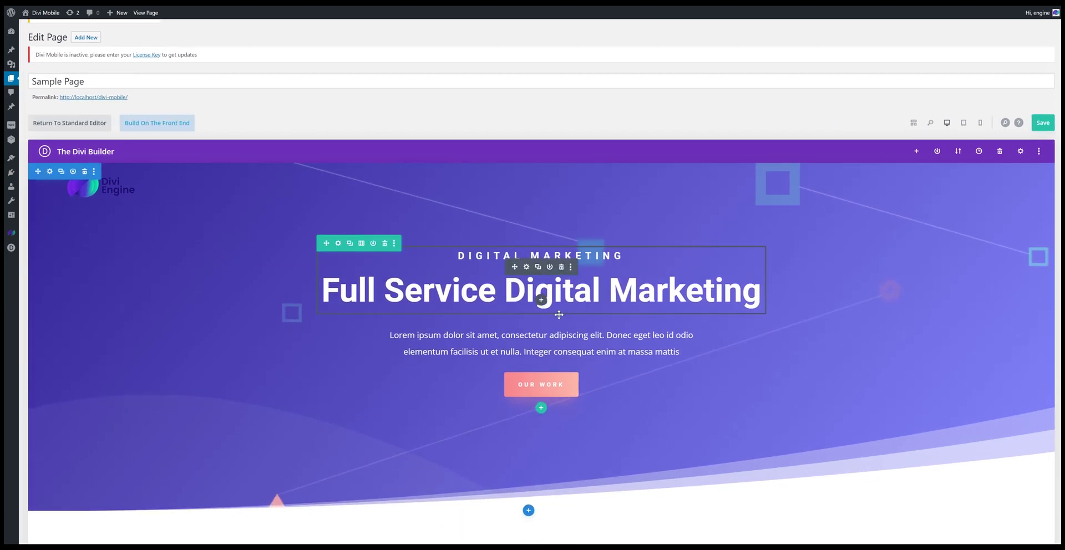
scroll(589, 324, "down", 15)
scroll(577, 308, "up", 8)
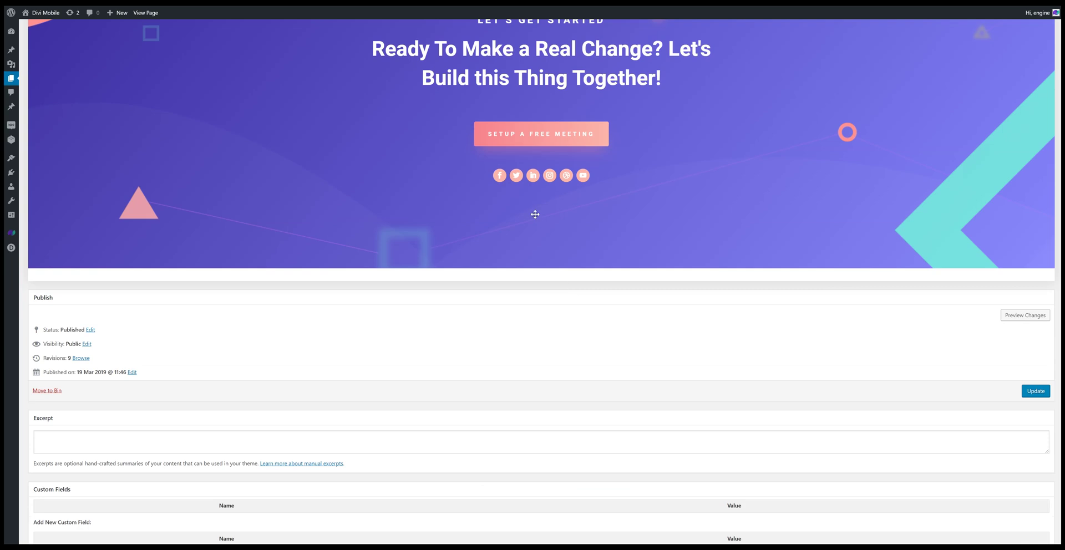
left_click(528, 268)
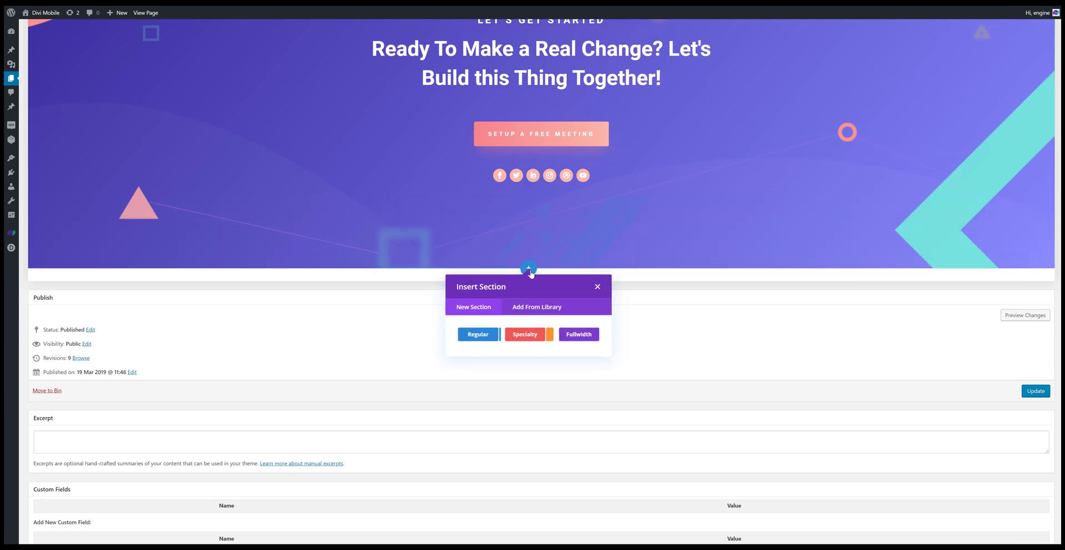
left_click(484, 337)
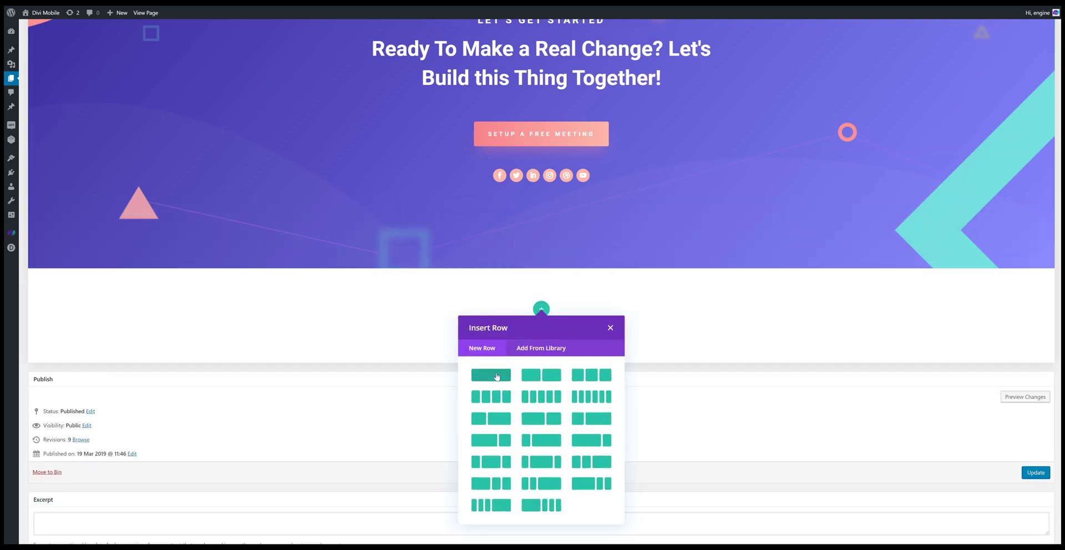
left_click(496, 377)
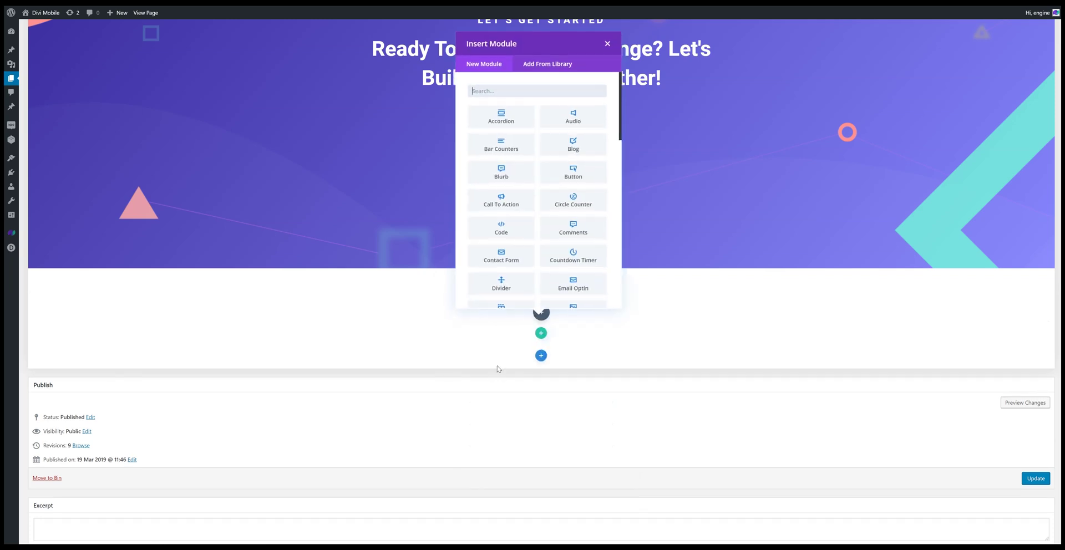
Add a Contact Form module with its default fields to the new row
type("cont")
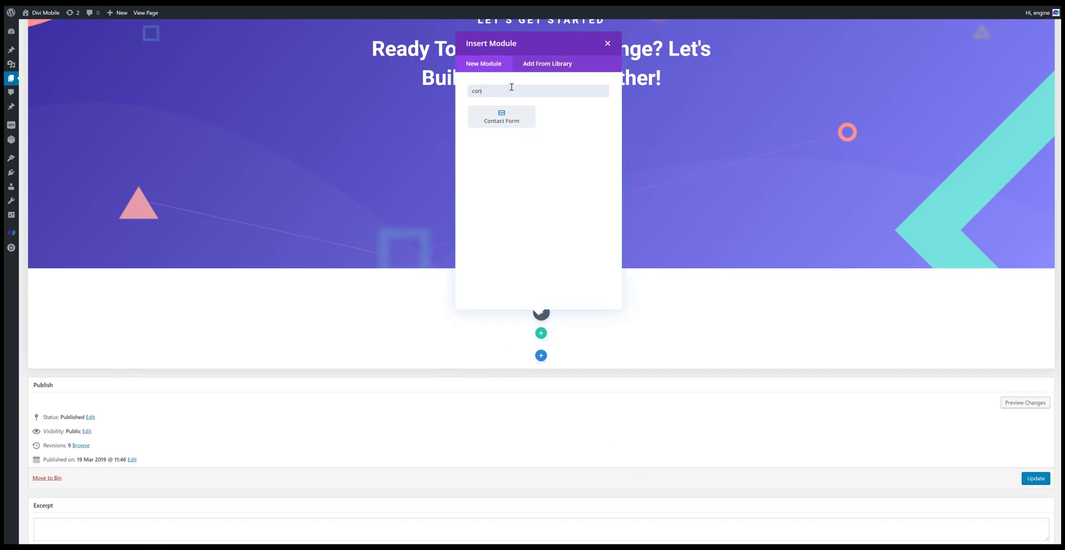
left_click(526, 118)
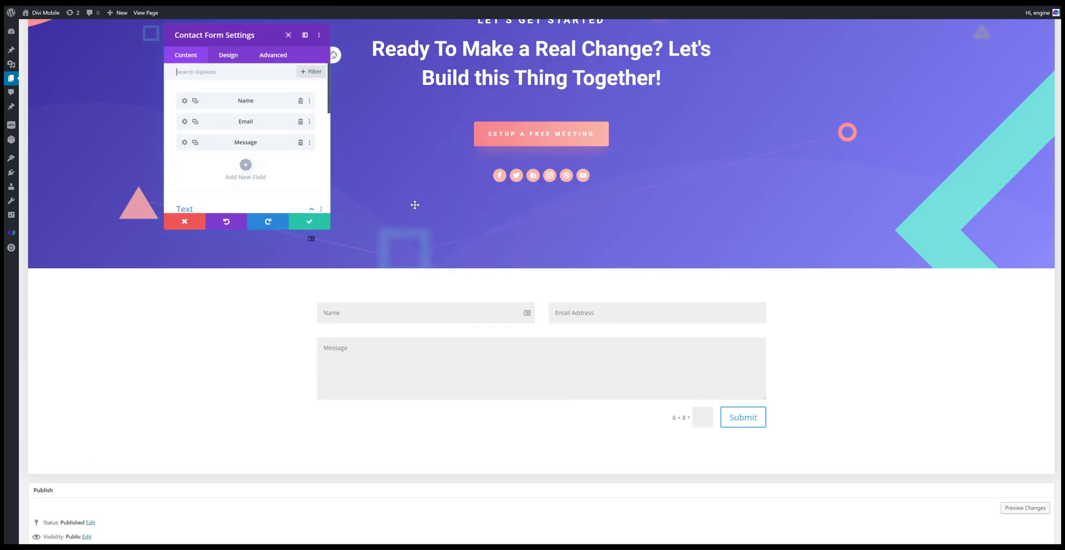
left_click(300, 222)
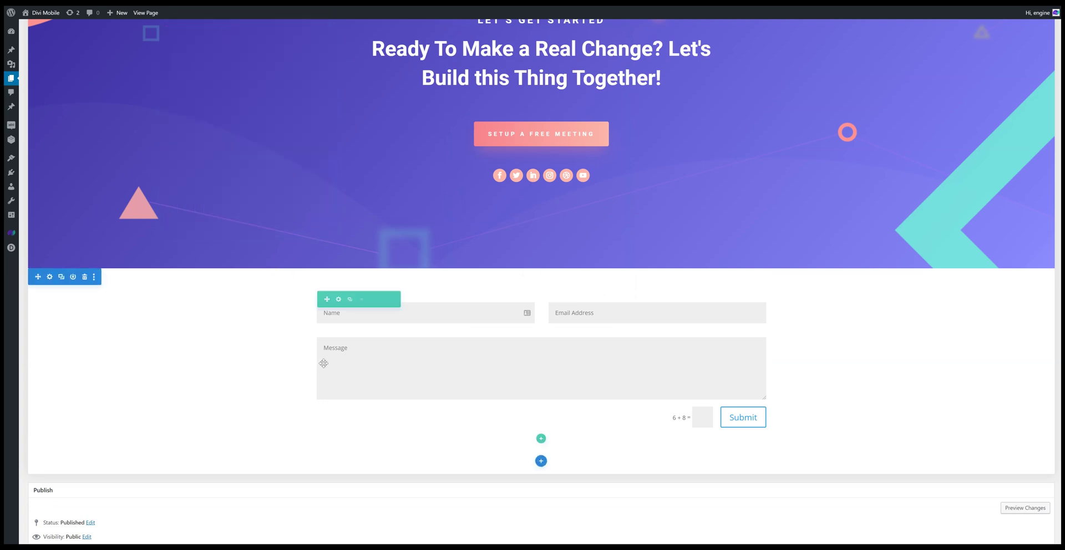
Give the contact form's section a blue background at 0.9 opacity, rgba(12,113,195,0.9), and save its settings
left_click(49, 277)
left_click(219, 116)
left_click(254, 166)
scroll(262, 175, "down", 1)
left_click(282, 175)
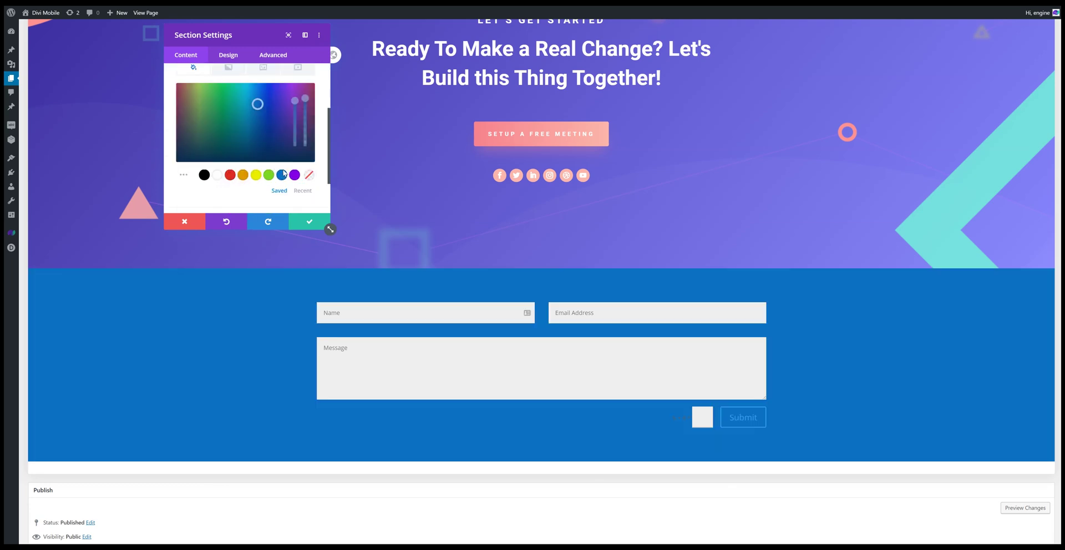
left_click(304, 126)
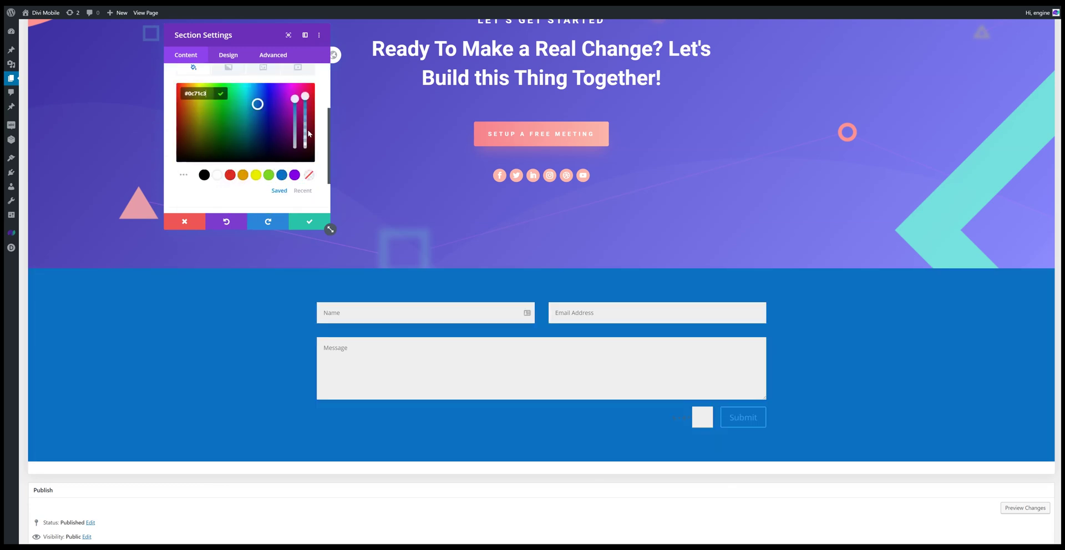
left_click(306, 98)
left_click_drag(310, 107, 311, 110)
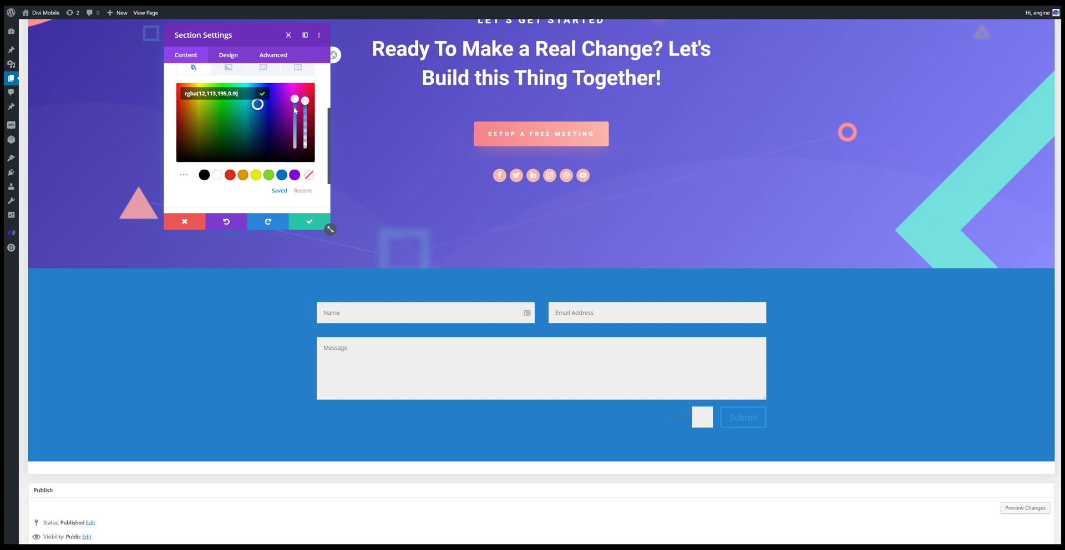
left_click(303, 221)
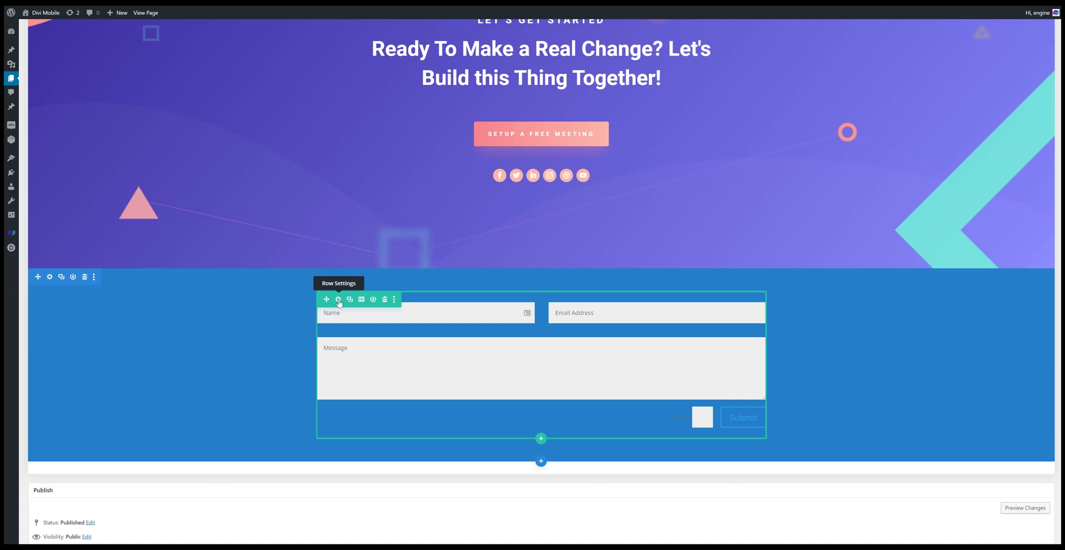
Assign the CSS class popup-overlay to the contact form's section, copy the class name and save the settings
left_click(51, 277)
left_click(275, 55)
left_click(229, 99)
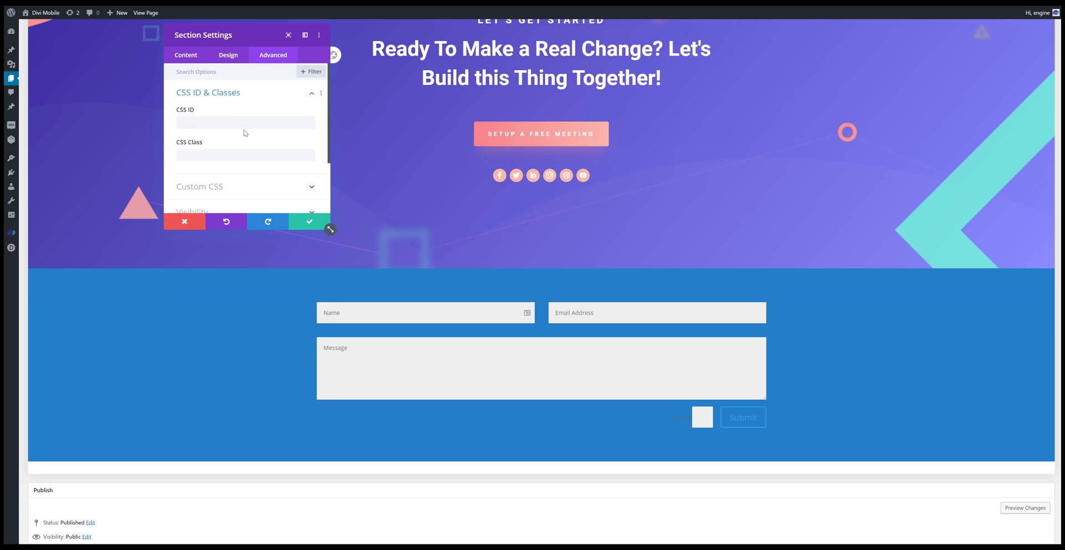
left_click(241, 153)
type("pop")
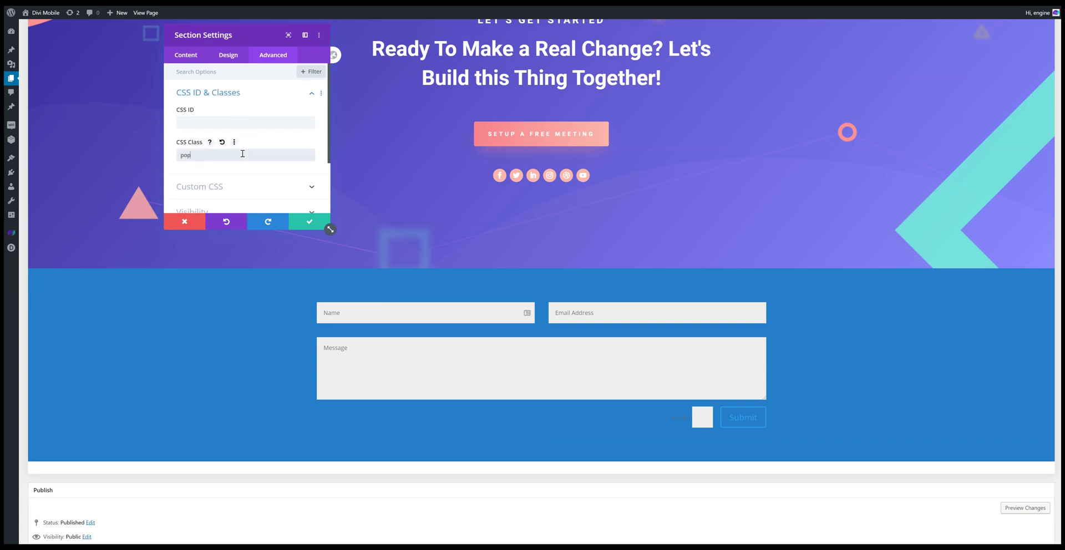
type("up-overlay")
key("ctrl+a")
key("ctrl+c")
left_click(301, 219)
Assign the CSS class popup-content to the column inside the contact form's row
mouse_move(335, 304)
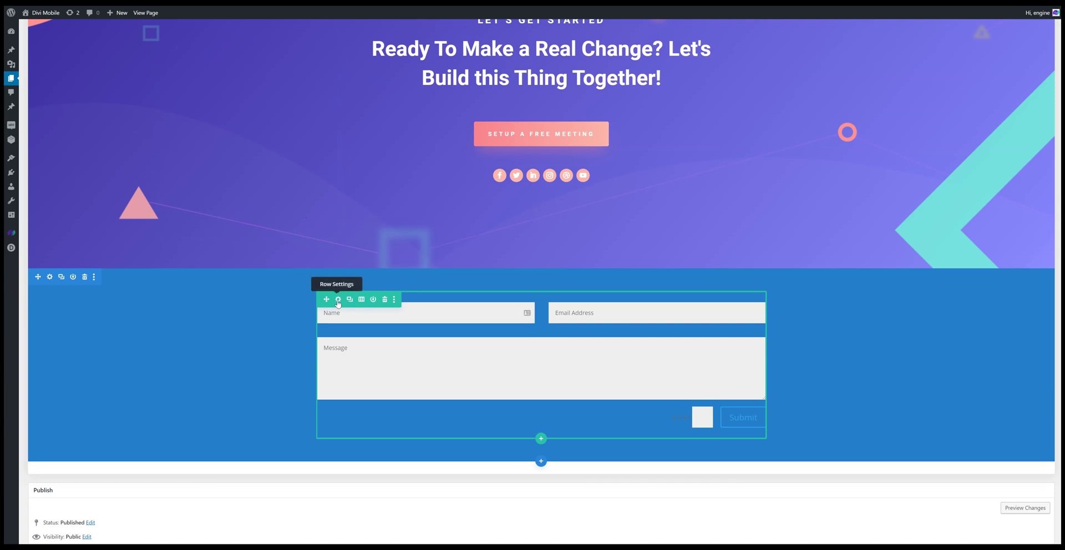
left_click(338, 300)
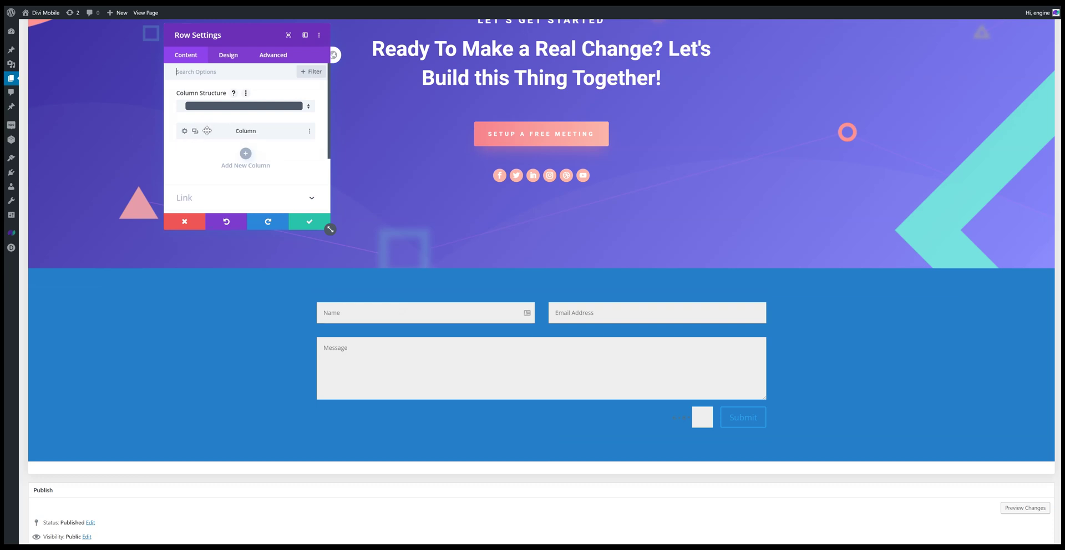
left_click(184, 131)
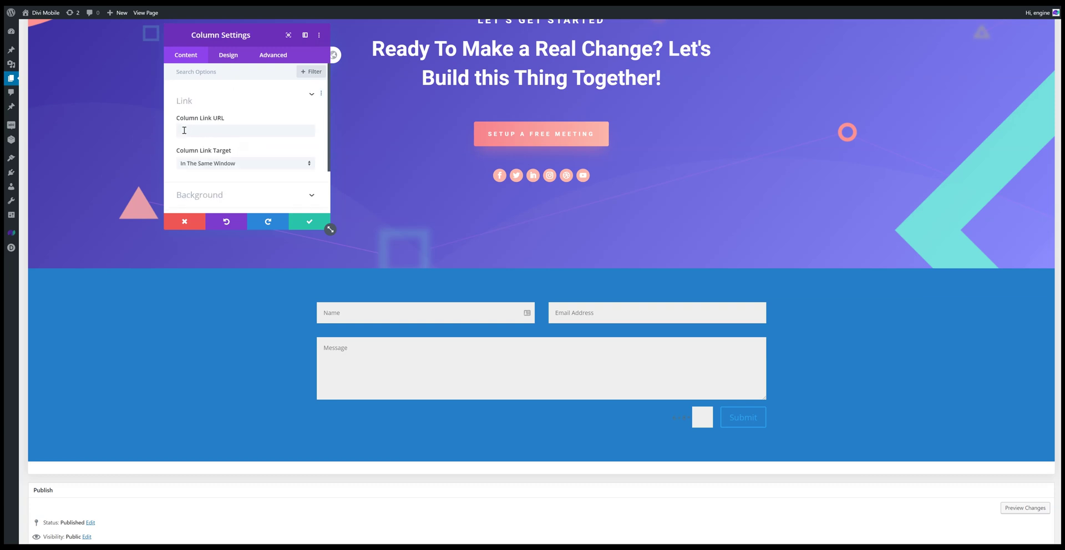
left_click(261, 58)
left_click(233, 93)
left_click(210, 155)
key("ctrl+v")
double_click(205, 157)
type("c")
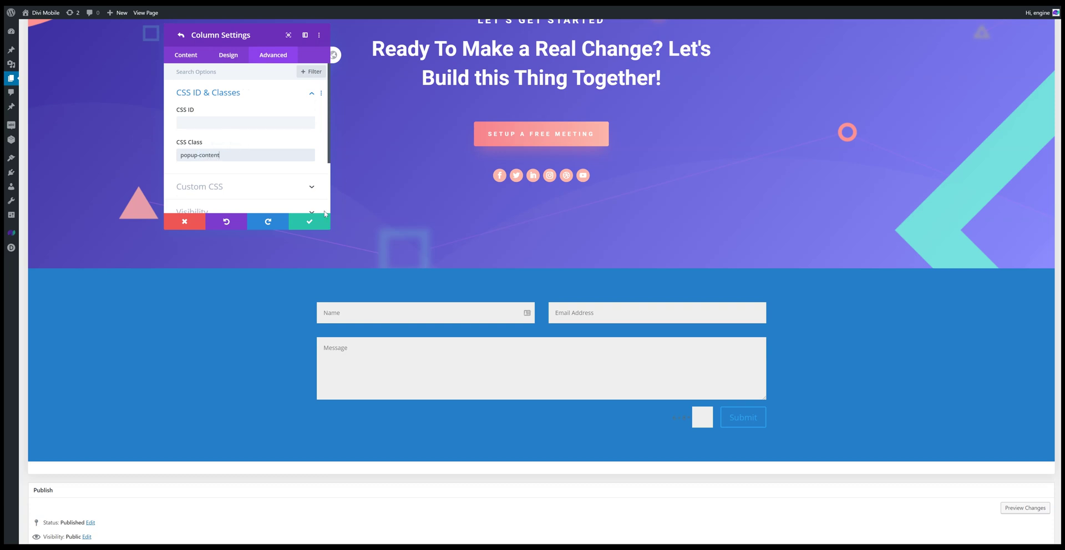
Give the contact form's column a white #ffffff background
left_click(186, 55)
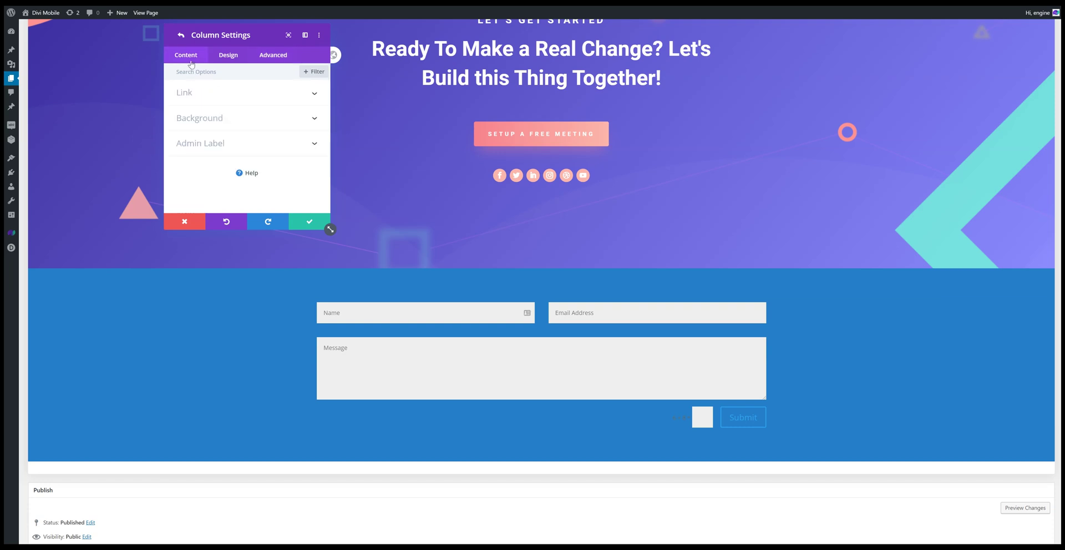
left_click(208, 114)
left_click(238, 157)
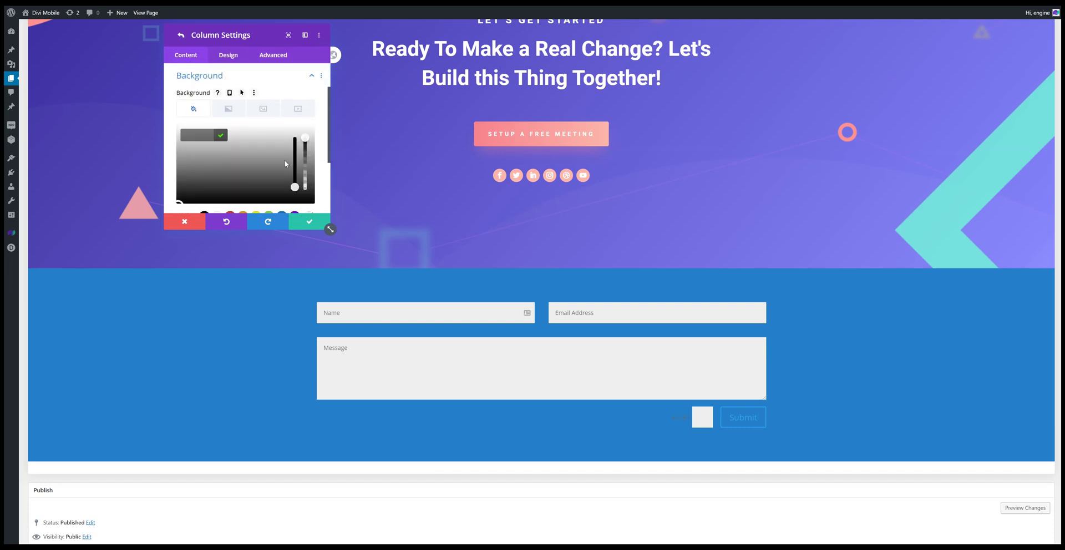
scroll(286, 164, "down", 1)
left_click(216, 175)
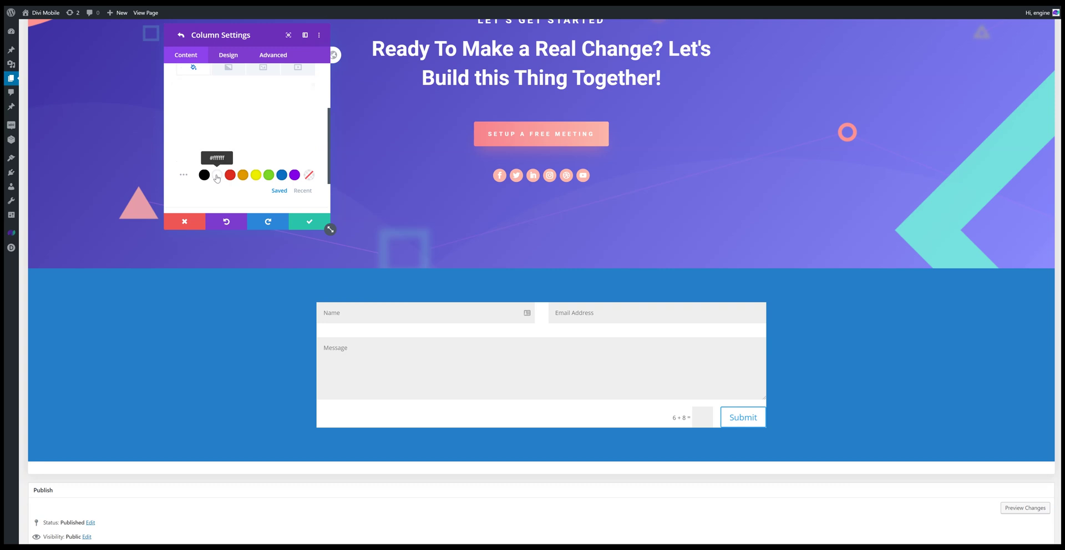
scroll(227, 128, "up", 3)
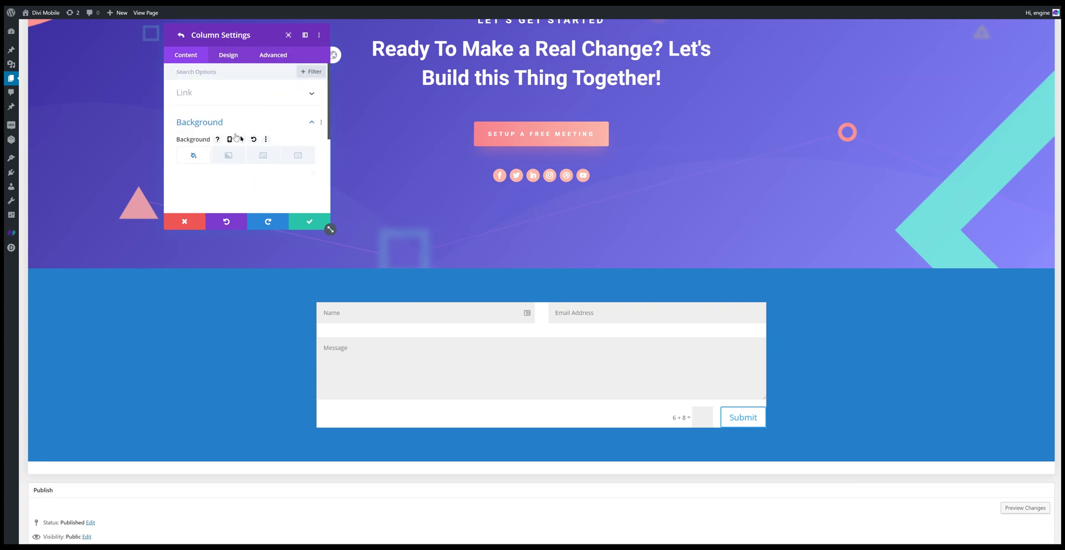
Set the column's padding to 40px on the top, bottom, left and right
left_click(229, 55)
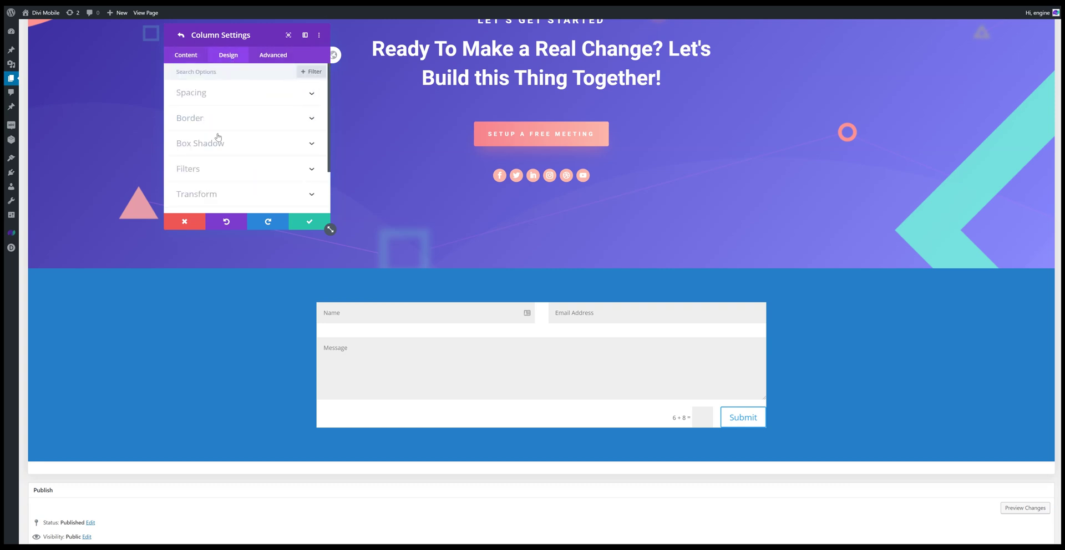
left_click(223, 95)
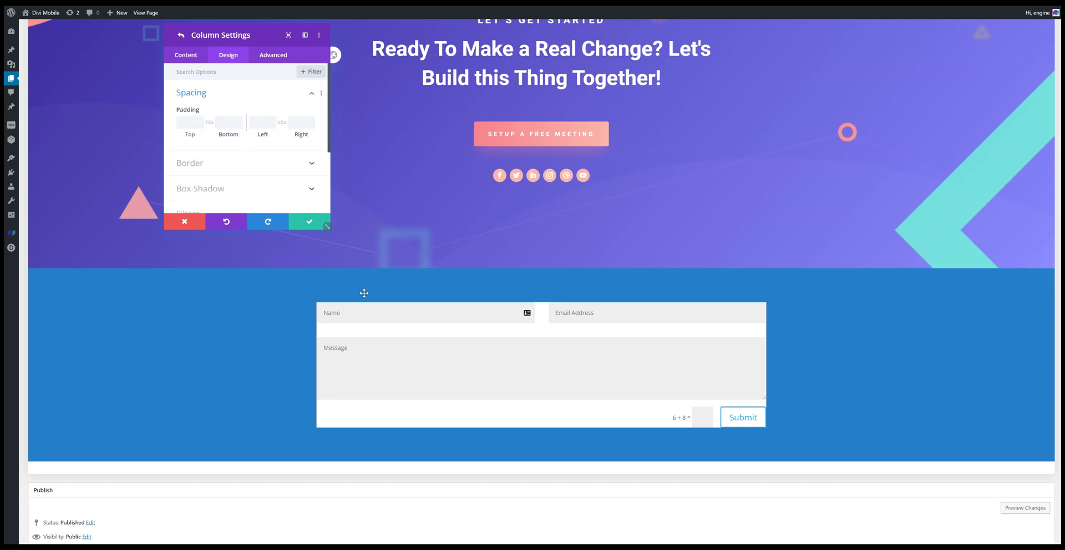
left_click(189, 123)
type("40")
left_click(224, 123)
type("470")
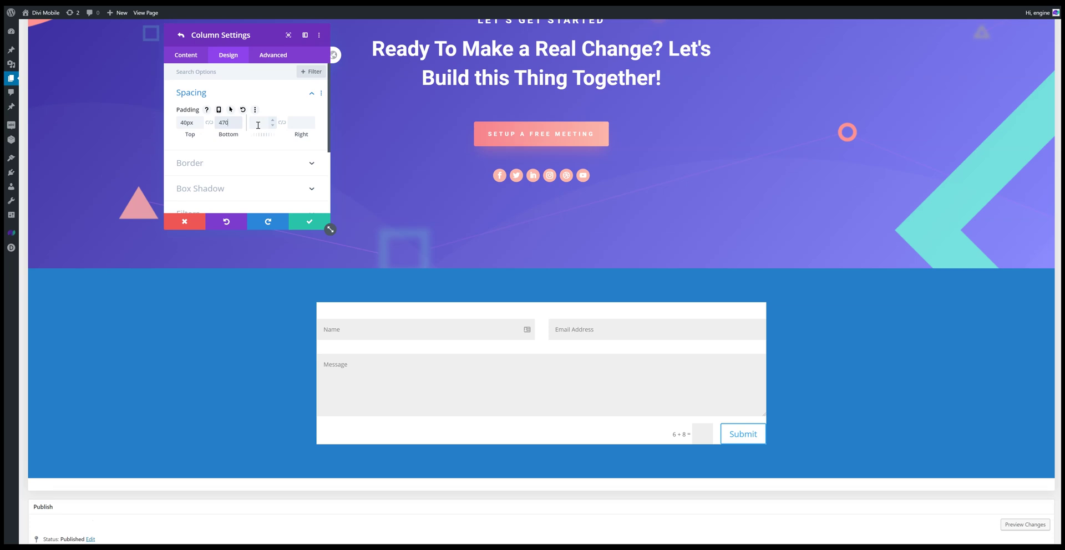
left_click_drag(232, 123, 215, 124)
type("40")
key("Tab")
type("40")
key("Tab")
type("40")
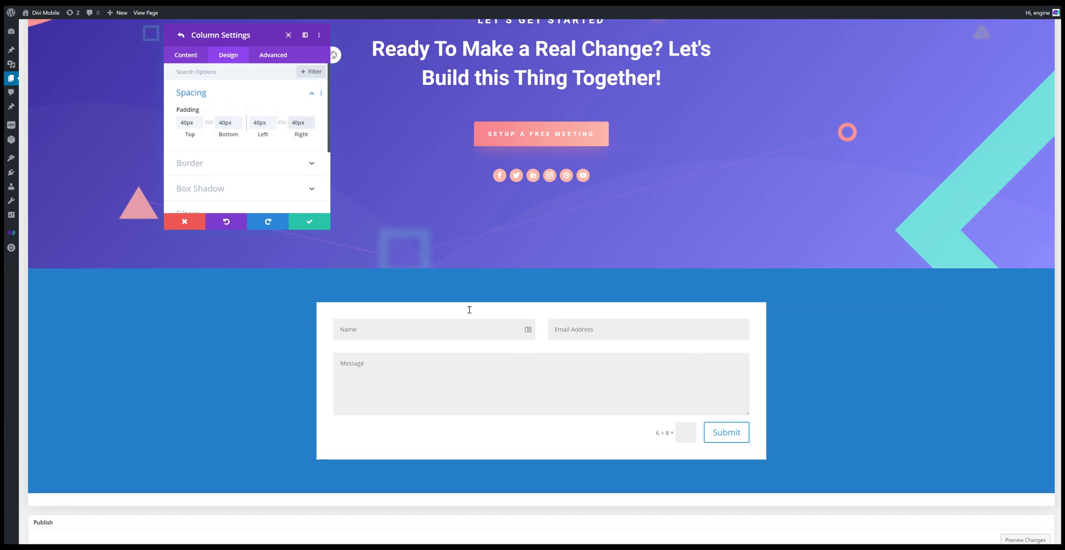
Apply the first box shadow preset to the column and round all its corners to 3px
left_click(224, 185)
left_click(229, 116)
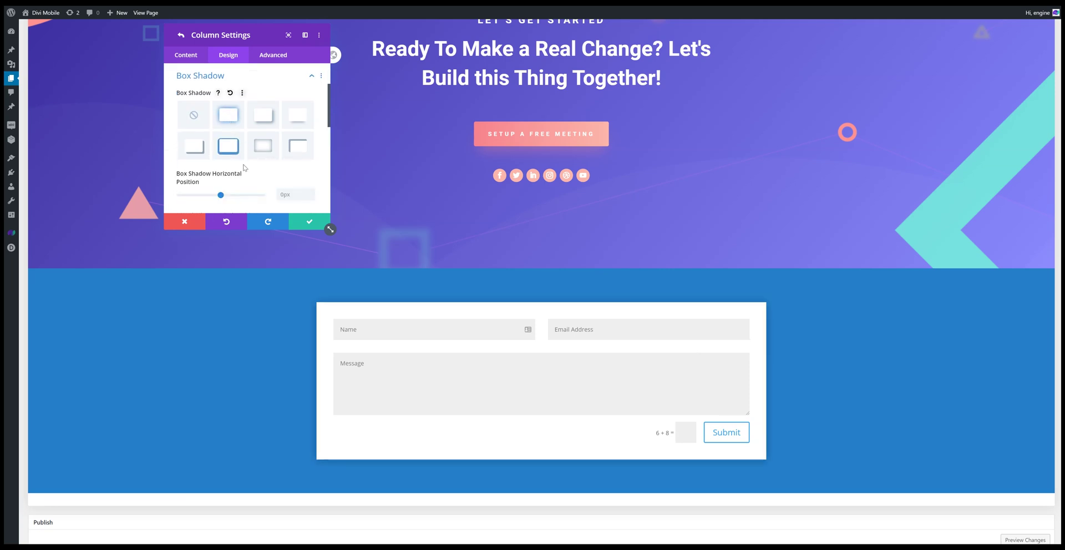
scroll(231, 136, "up", 2)
left_click(229, 128)
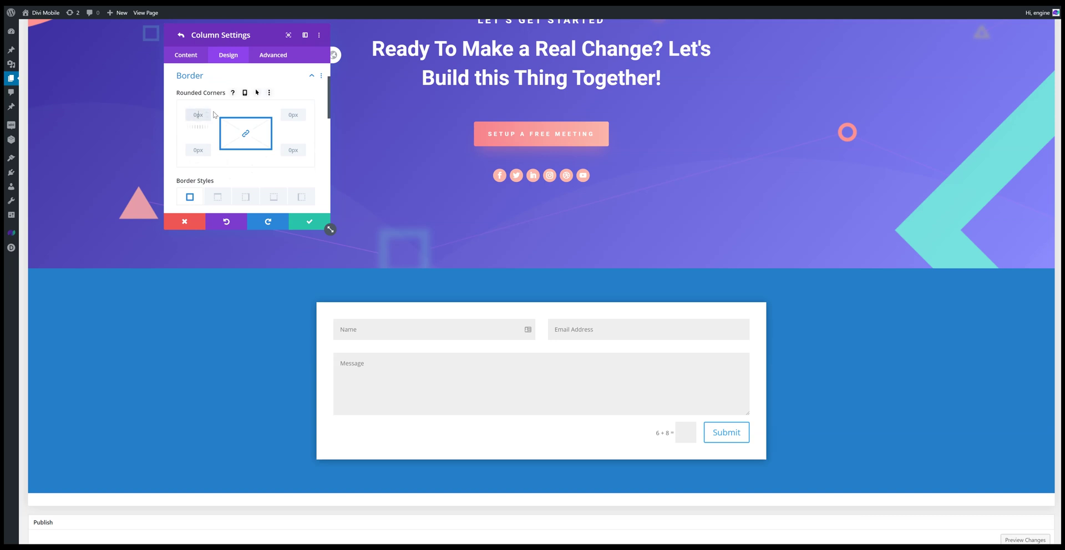
left_click_drag(189, 116, 211, 112)
type("3")
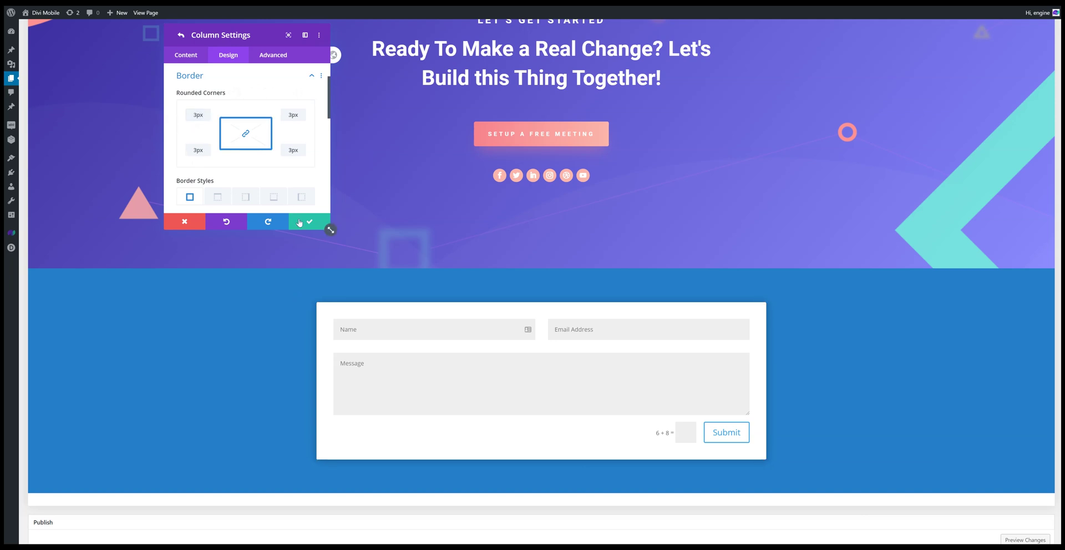
Save the column and row settings, and save the page
scroll(282, 189, "down", 10)
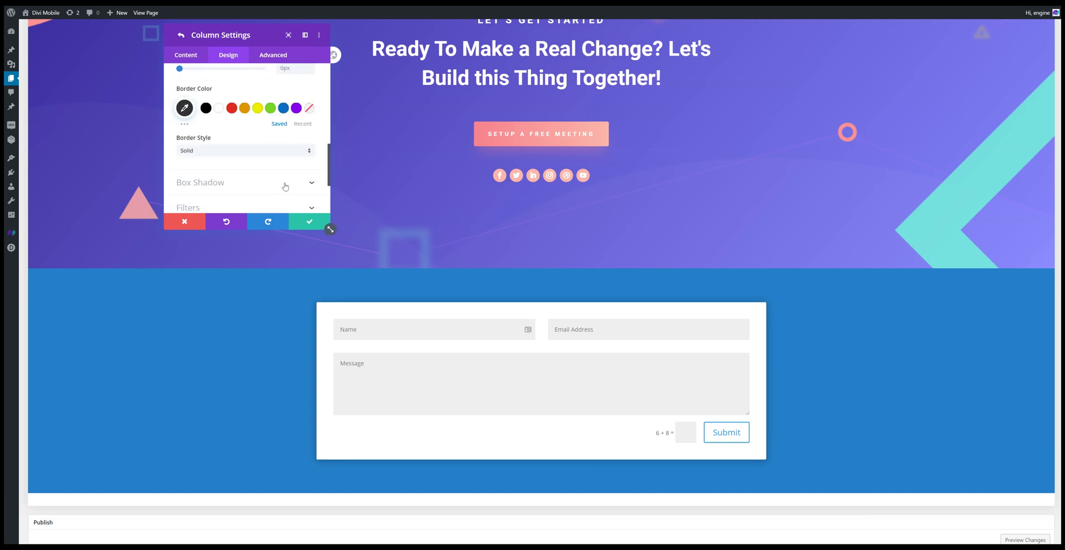
left_click(306, 222)
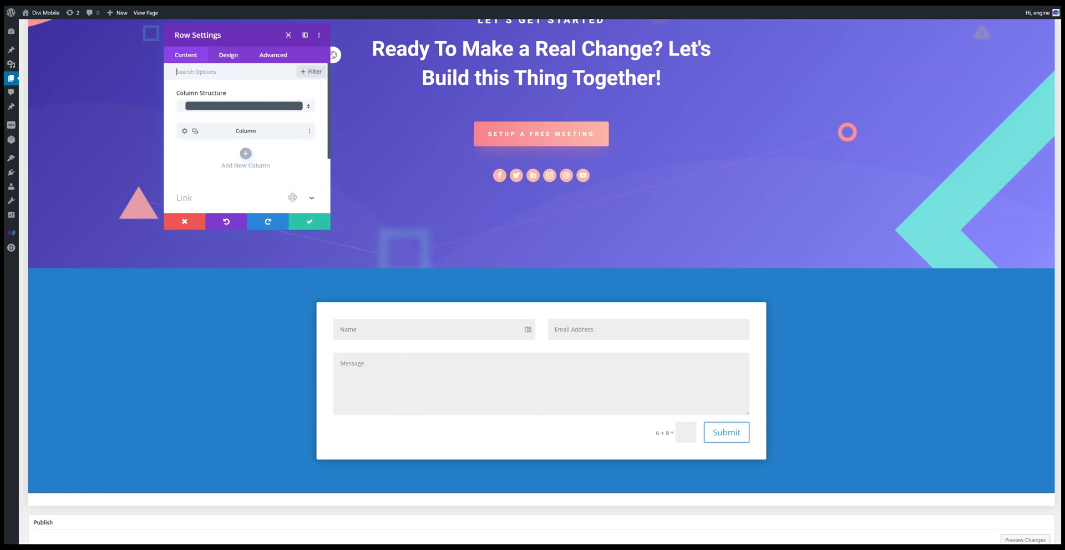
left_click(306, 224)
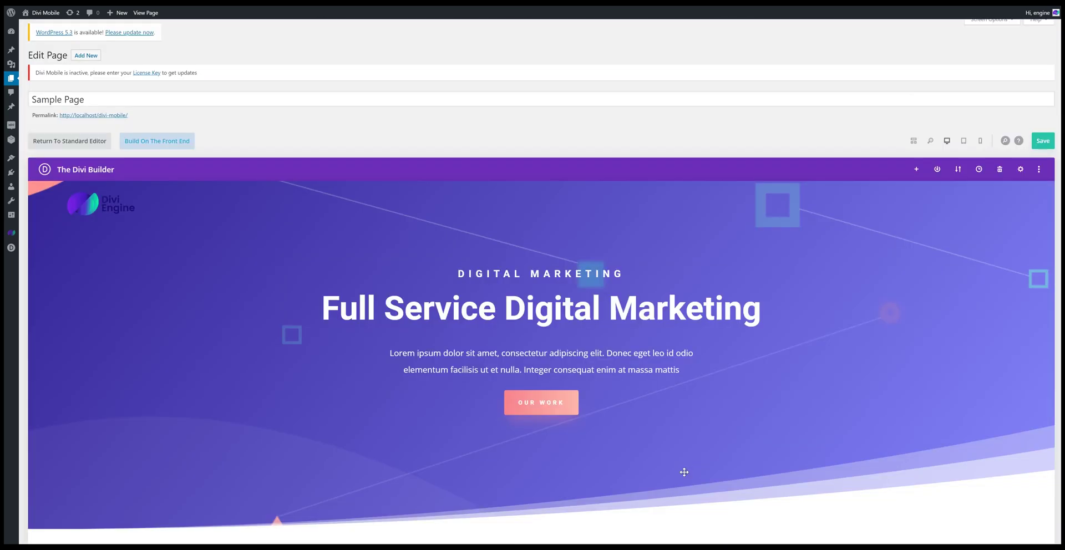
left_click(1042, 145)
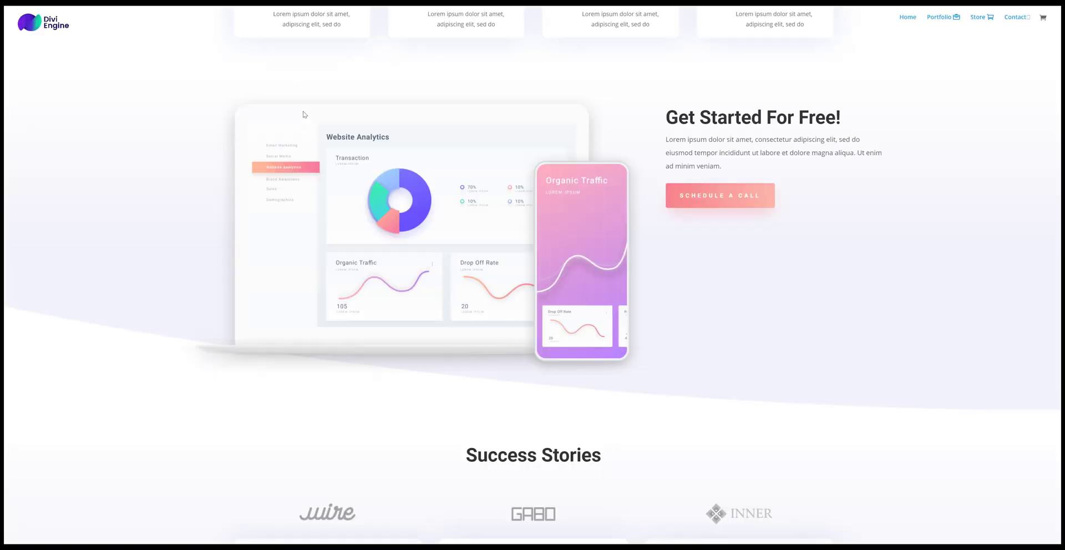
Reload the live page and review the contact form section below the footer call-to-action
right_click(321, 88)
left_click(334, 110)
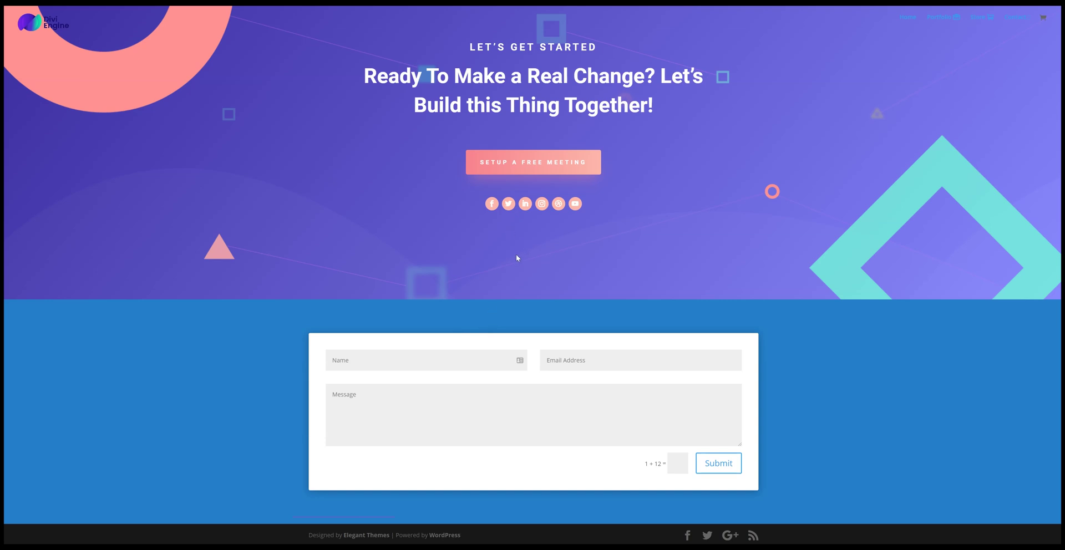
scroll(517, 262, "up", 20)
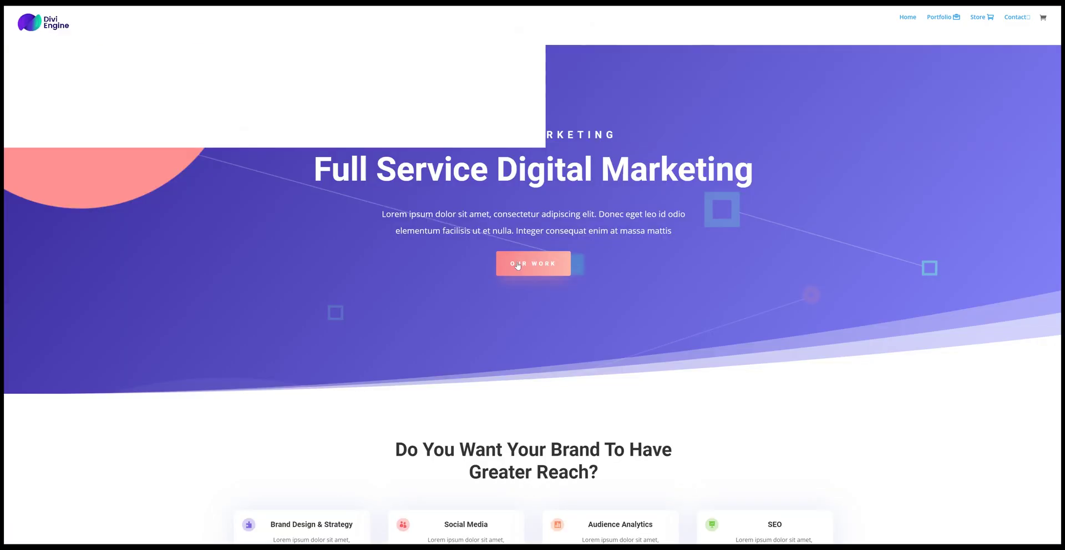
scroll(517, 262, "down", 20)
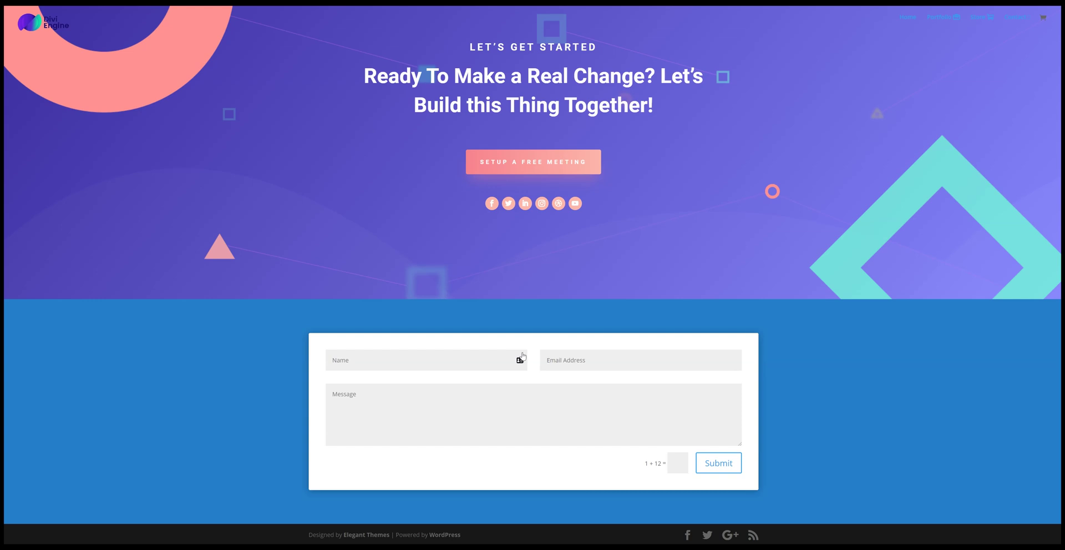
scroll(526, 353, "up", 15)
scroll(527, 356, "down", 9)
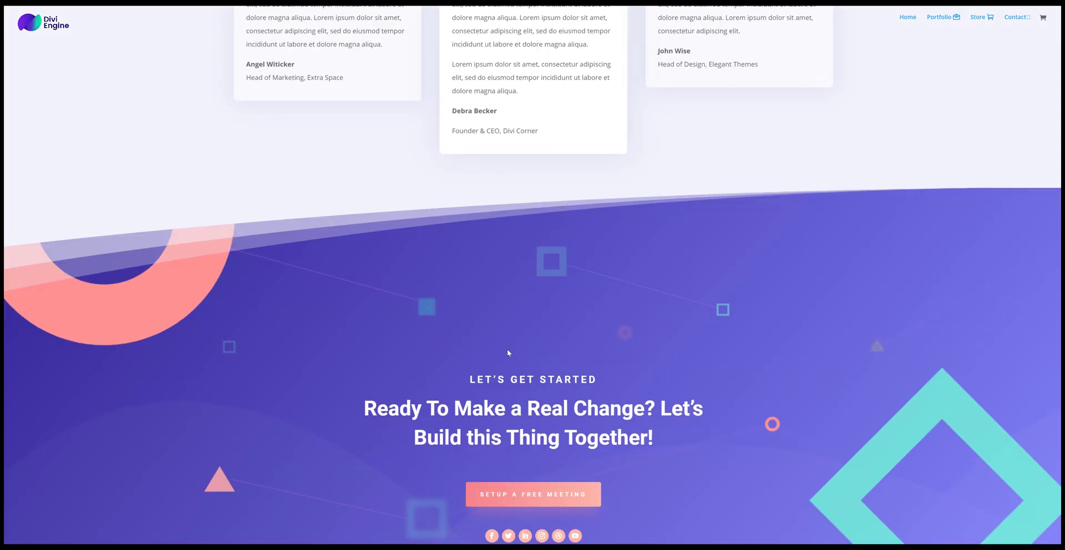
scroll(507, 350, "down", 4)
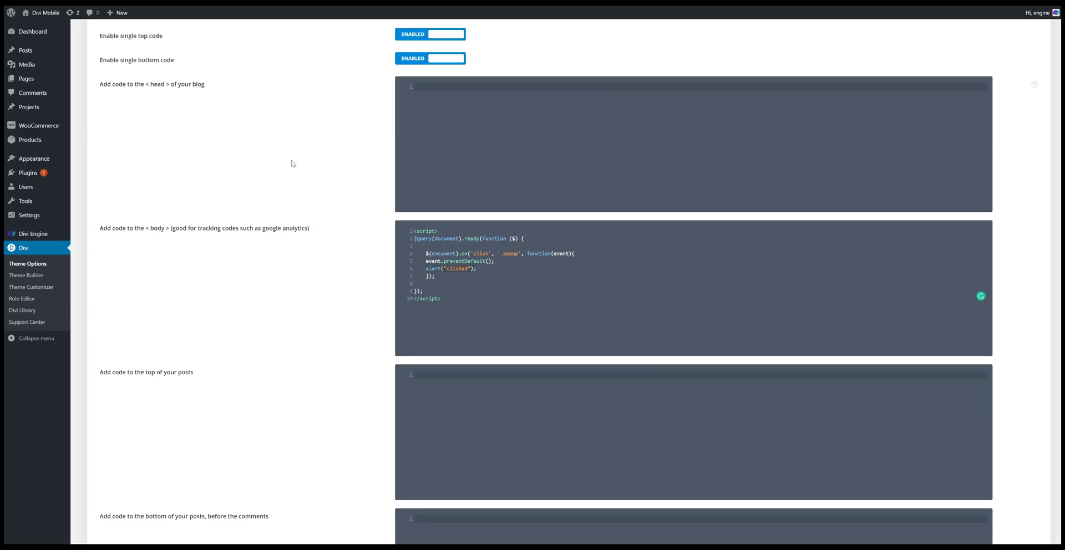
Add a .popup-overlay rule with position: fixed; to the Custom CSS in the general Divi Theme Options
scroll(300, 172, "up", 4)
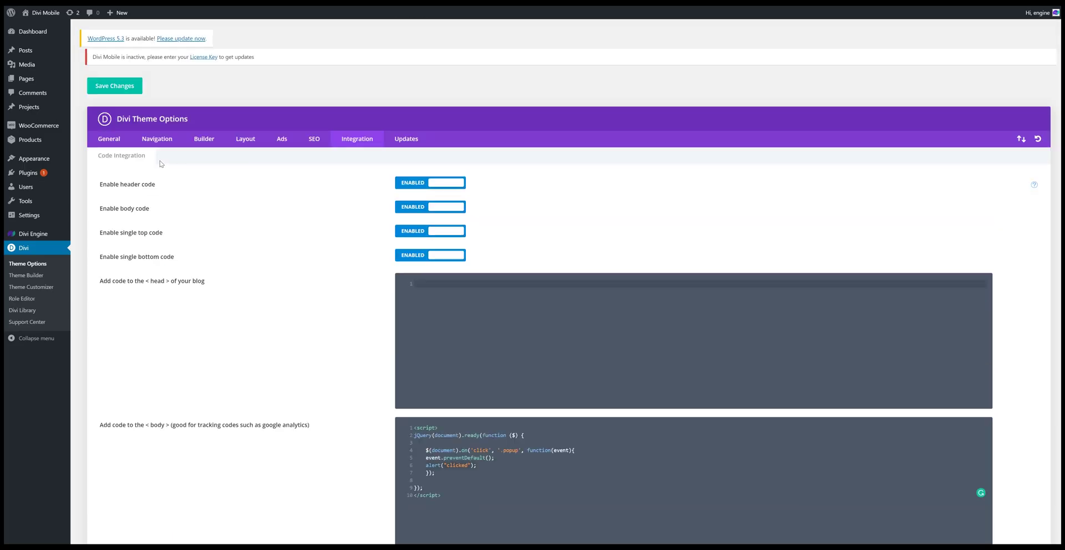
left_click(109, 138)
scroll(387, 324, "down", 10)
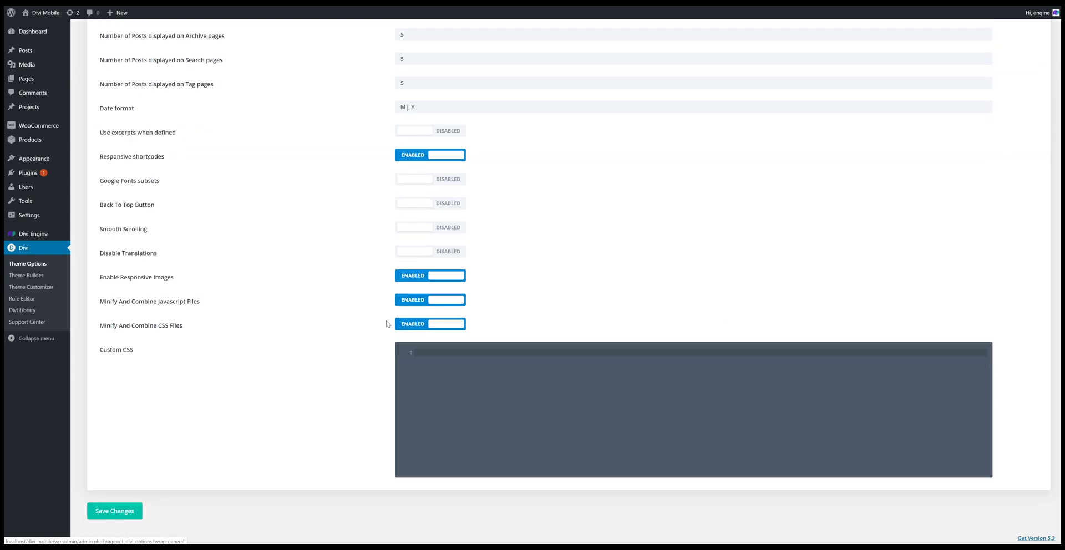
left_click(454, 355)
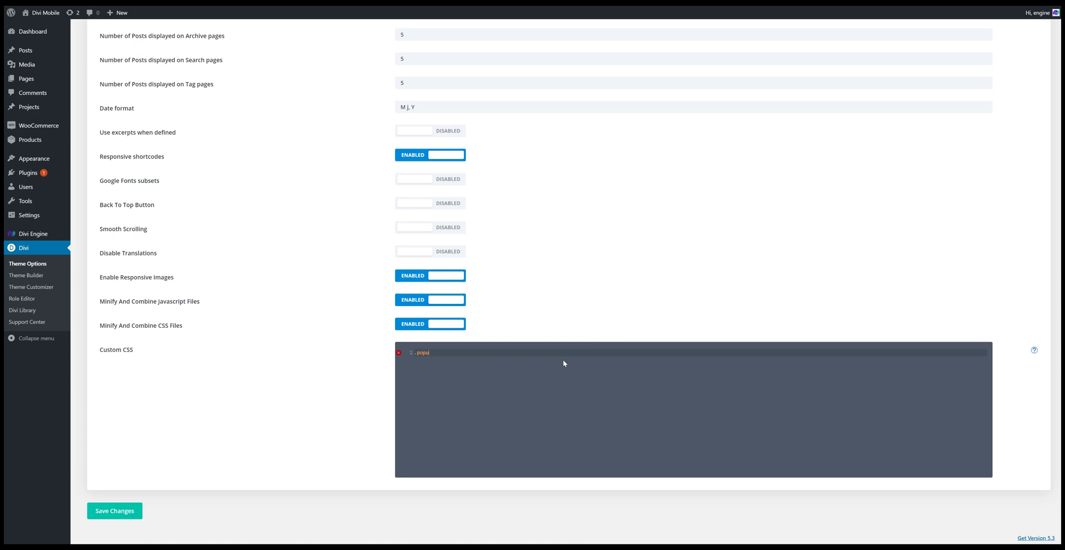
type(".popup-overlay {")
key("Return")
type("position: fixed;")
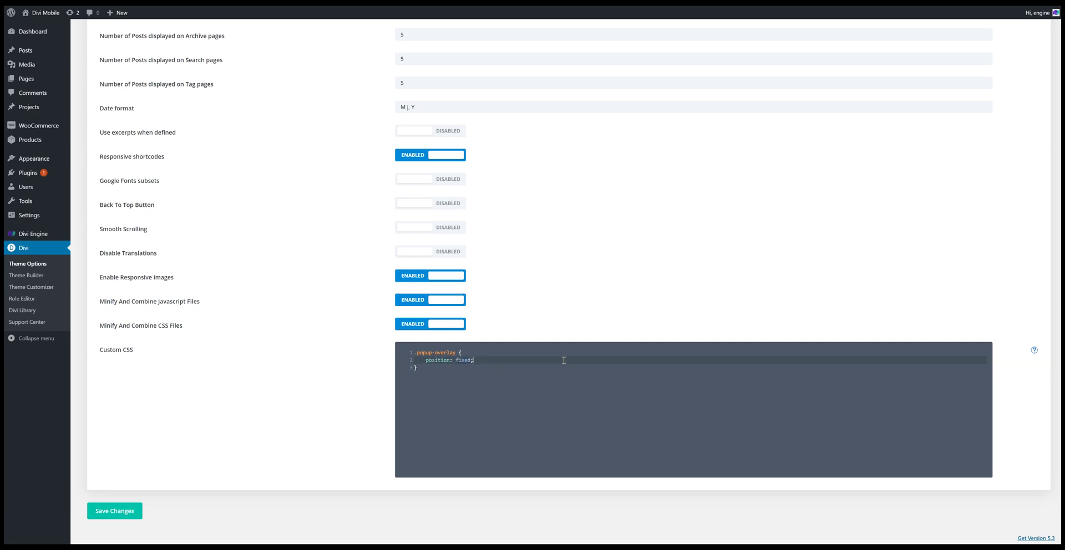
key("Return")
key("ctrl+z")
key("Return")
key("ctrl+z")
key("Escape")
key("Return")
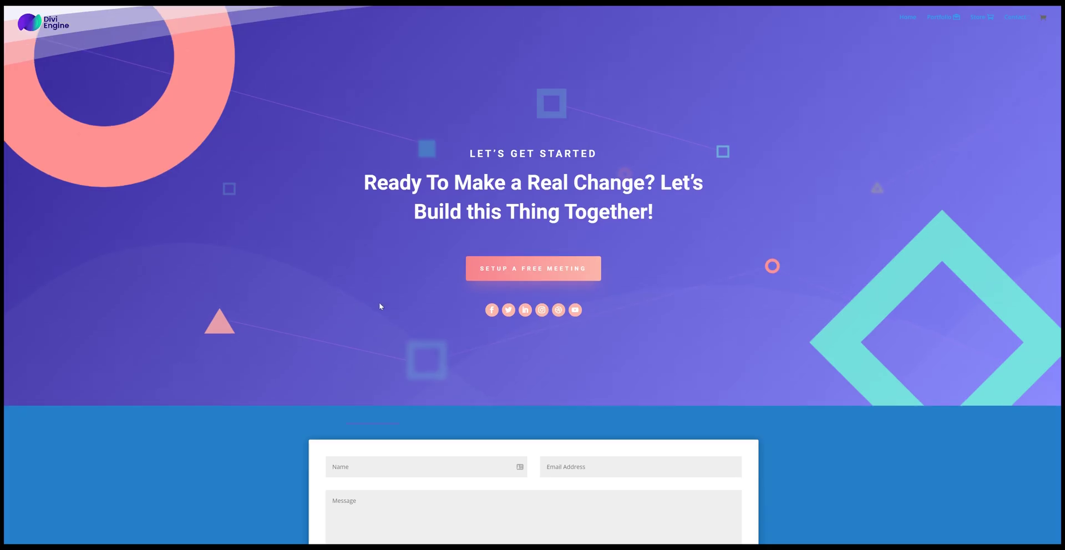
Inspect the blue popup-overlay section of the live page in the browser's developer tools
scroll(235, 311, "down", 2)
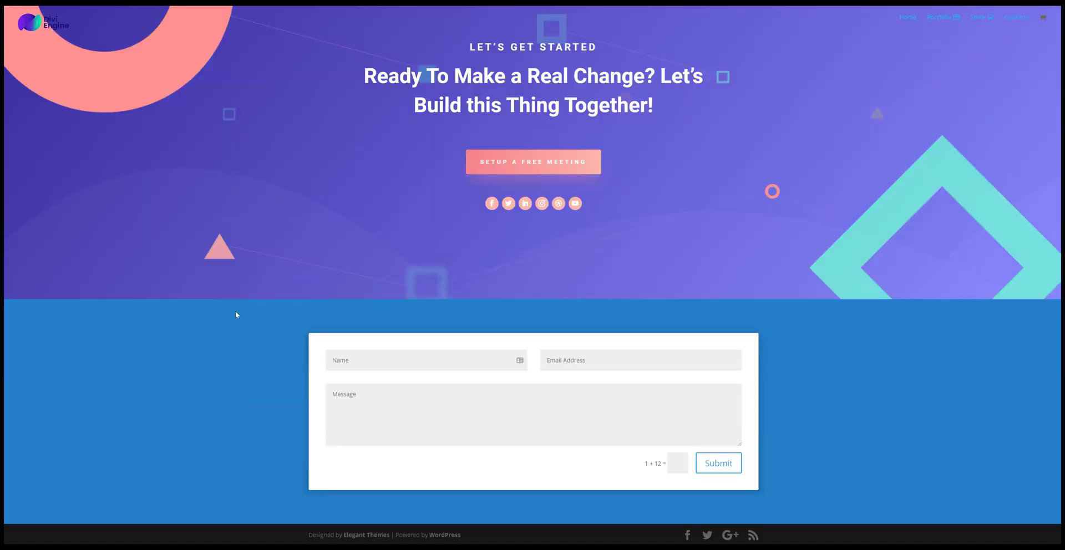
right_click(236, 312)
left_click(279, 447)
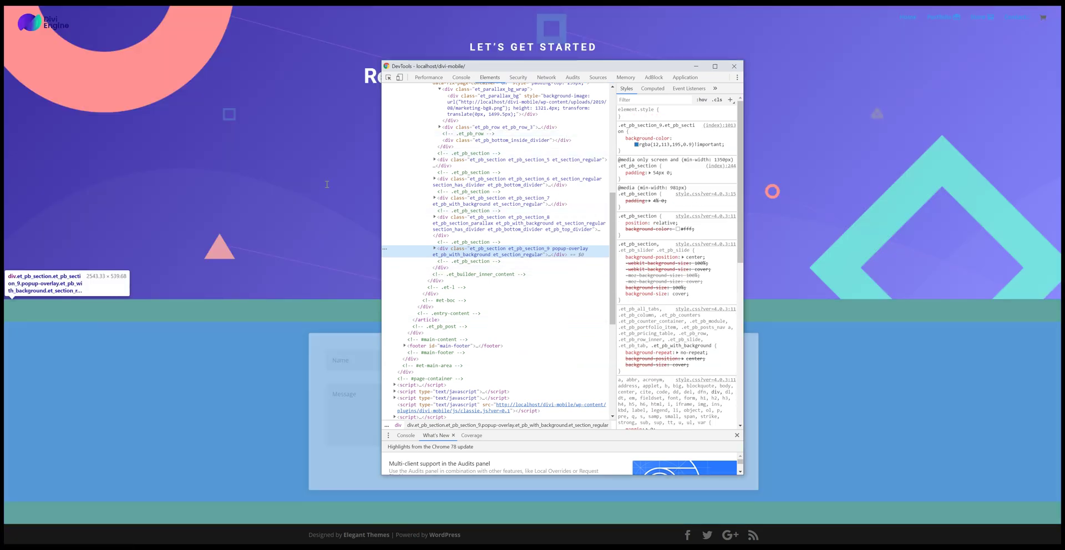
left_click(318, 78)
right_click(258, 322)
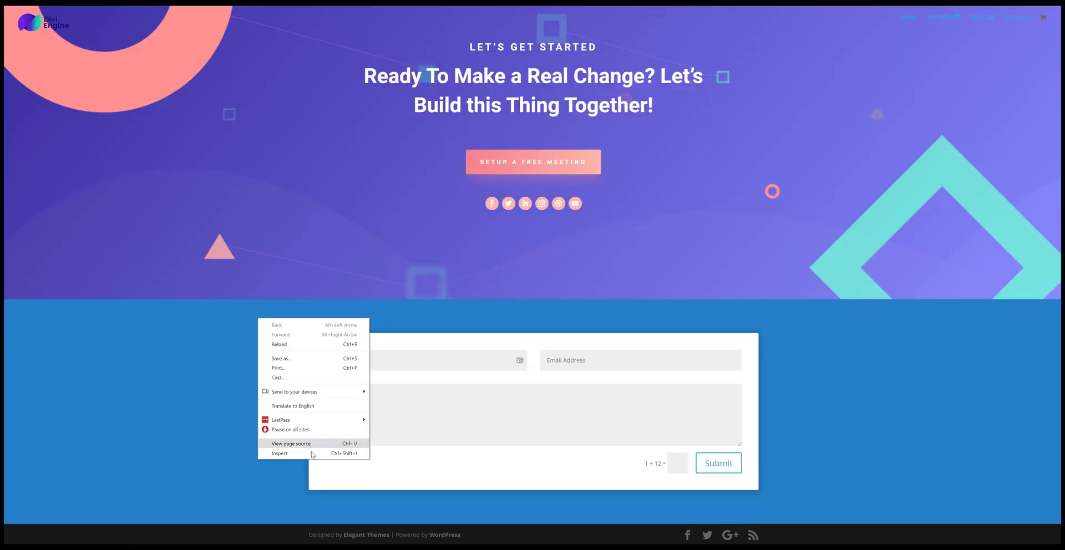
left_click(280, 456)
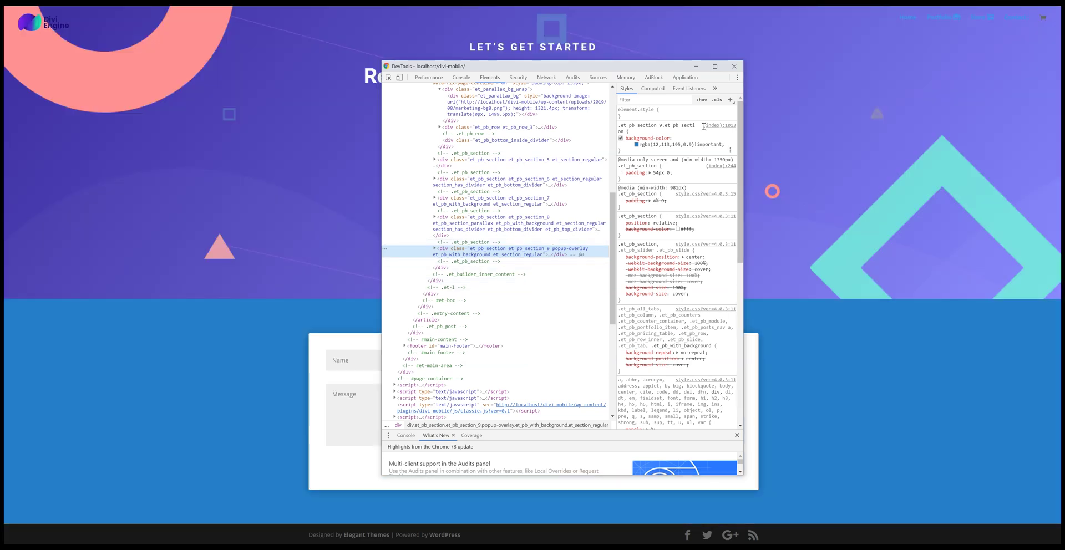
Add position: fixed to the popup-overlay section's inline element style and check the section while scrolling the page
left_click(703, 117)
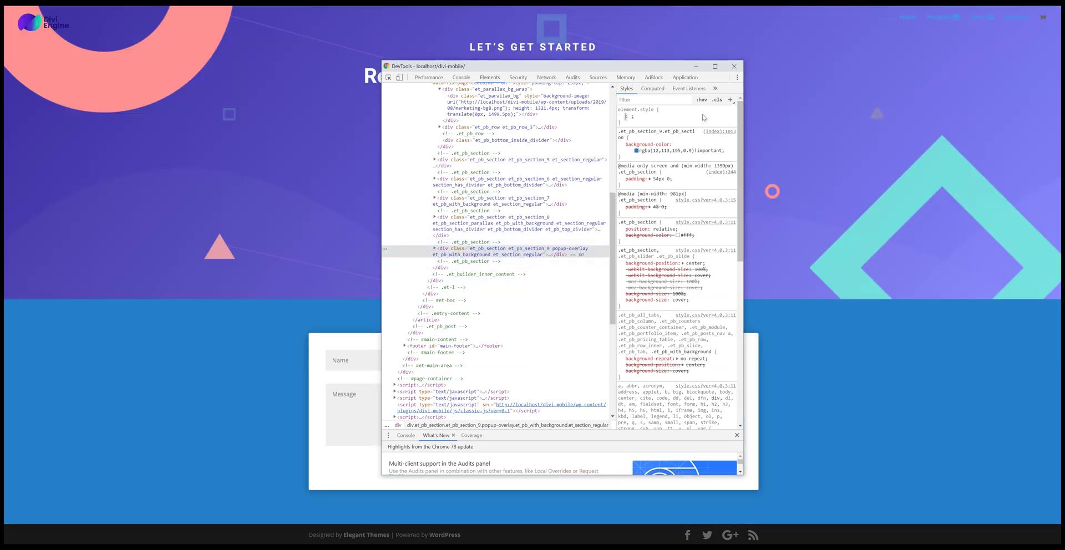
type("position")
key("Tab")
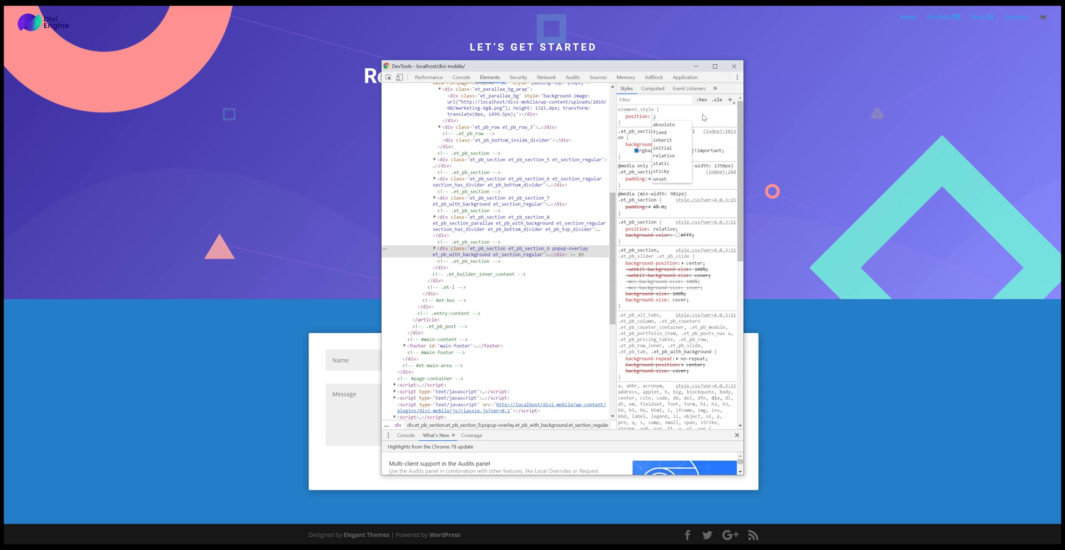
type("fixed")
key("Tab")
scroll(276, 256, "up", 3)
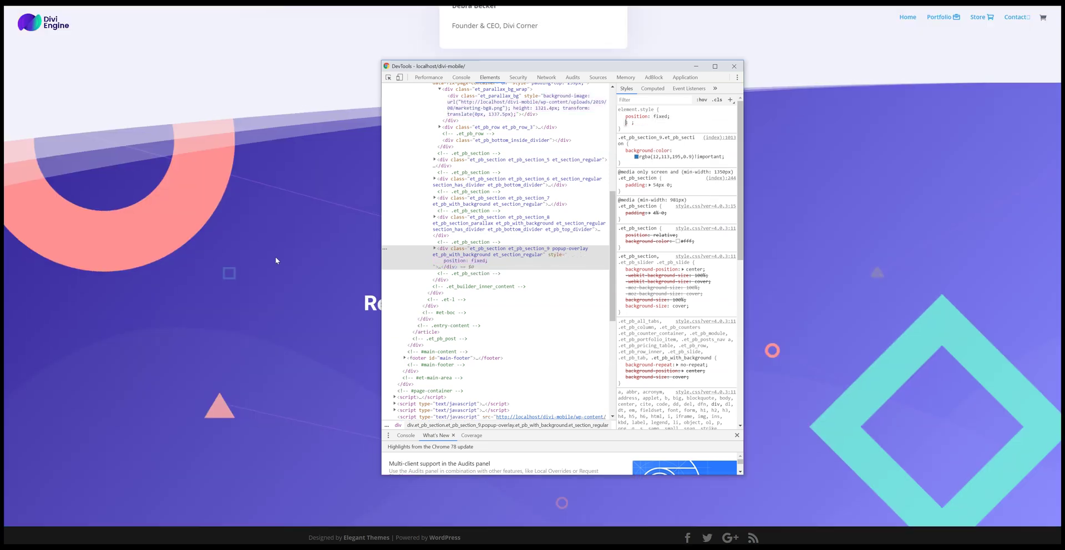
scroll(279, 258, "up", 5)
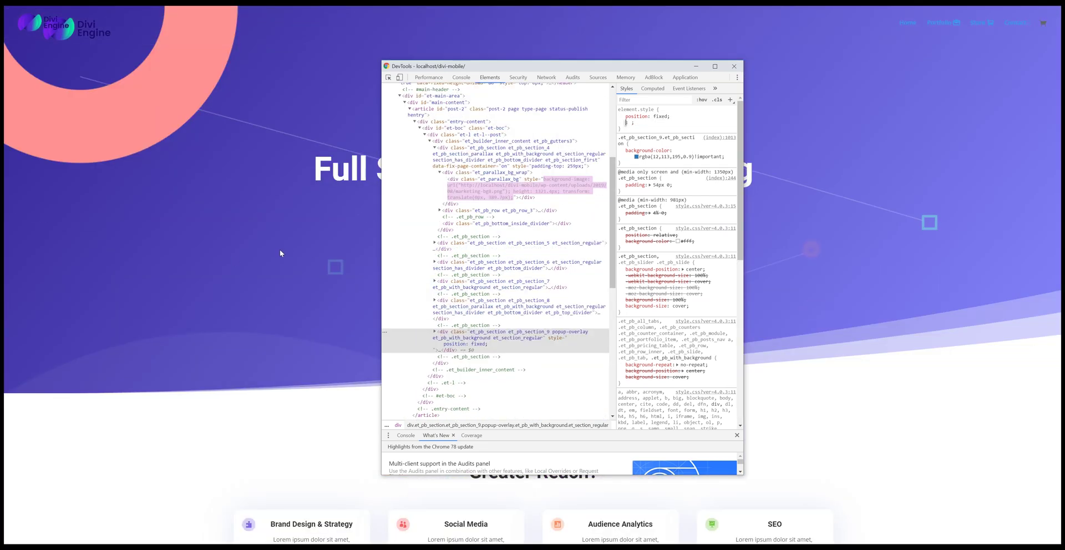
Add top: 0 to the popup-overlay section's inline element style
type("po")
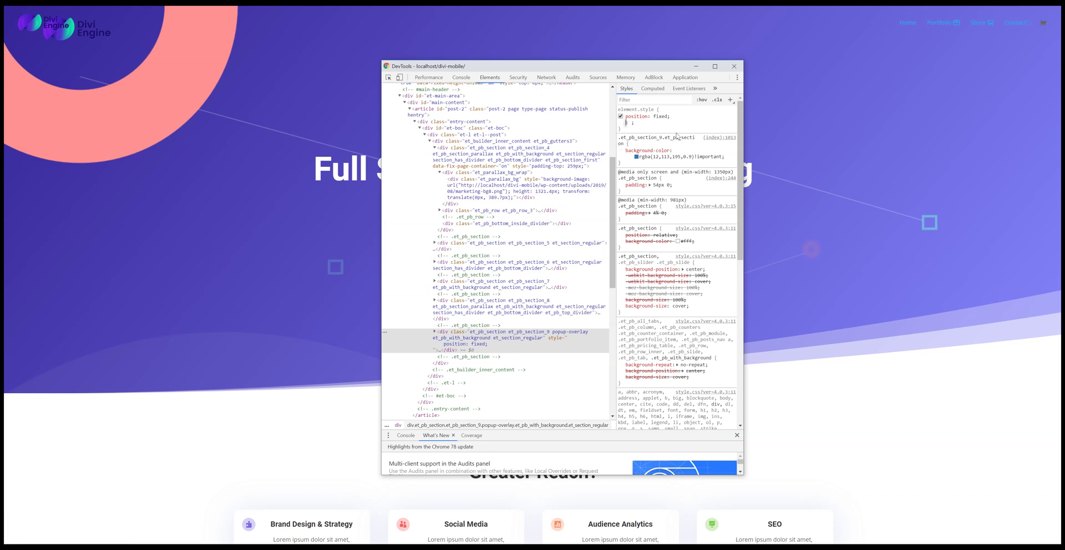
key("Tab")
type("top")
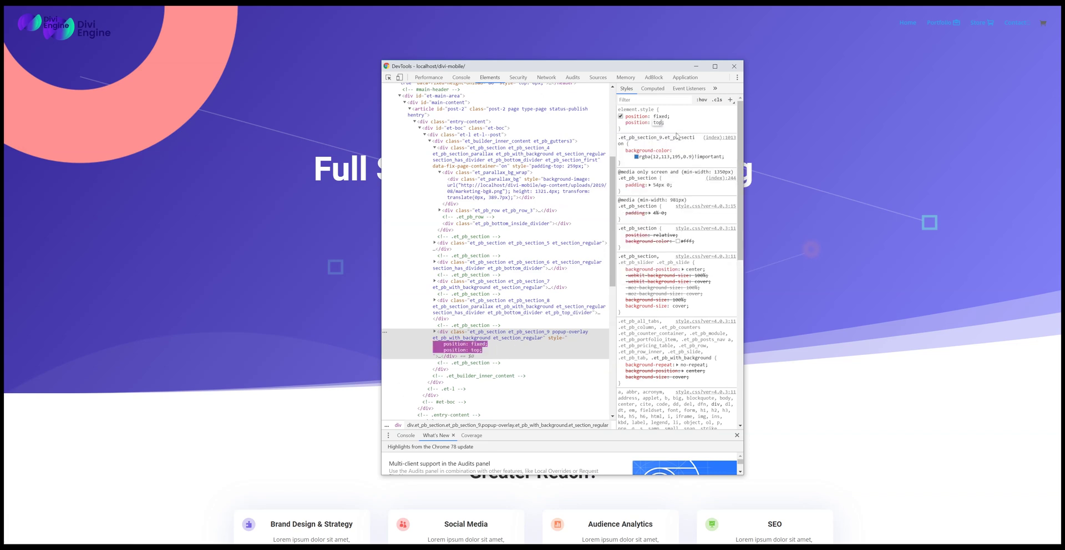
key("Return")
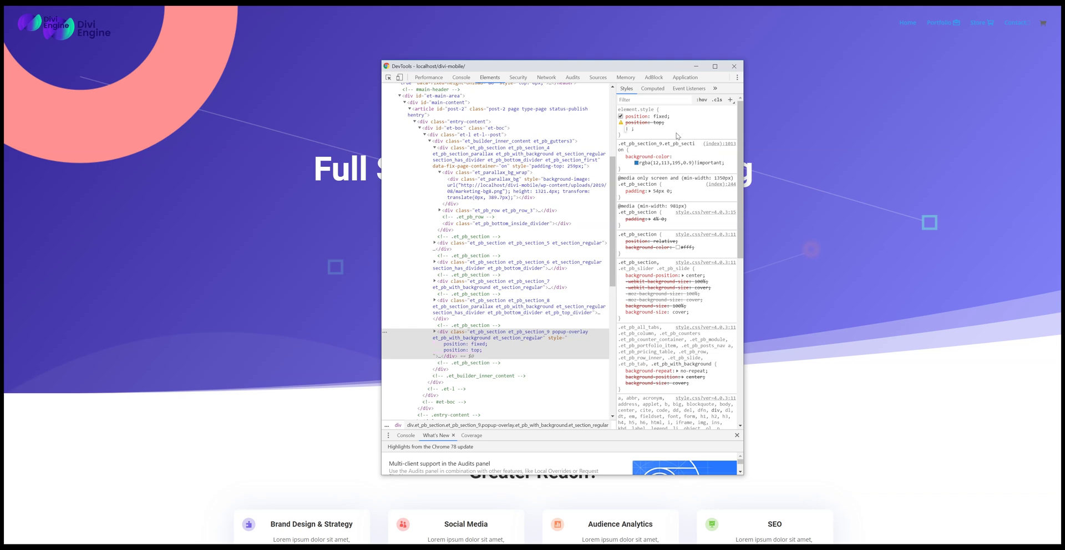
key("shift+Tab")
key("shift+Tab")
type("top")
key("Tab")
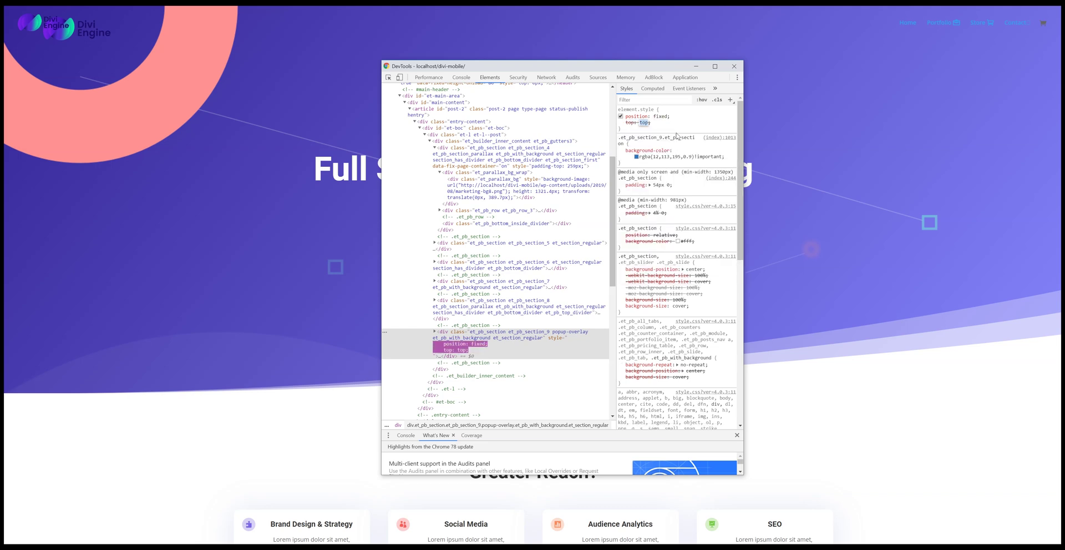
type("0")
key("Tab")
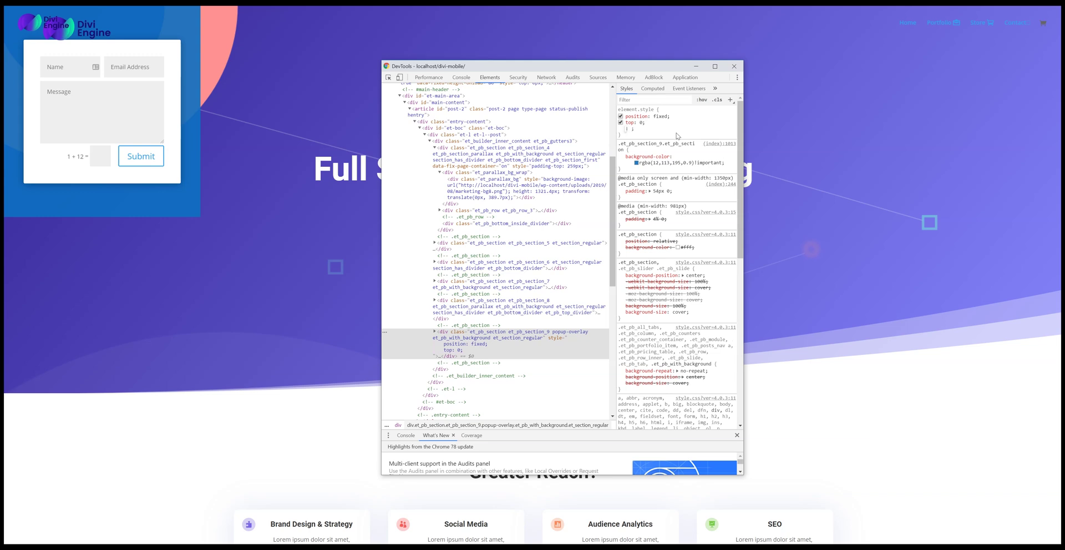
Stretch the popup-overlay section over the full viewport with width: 100% and height: 100vh in its element style
type("width")
key("Tab")
type("100%")
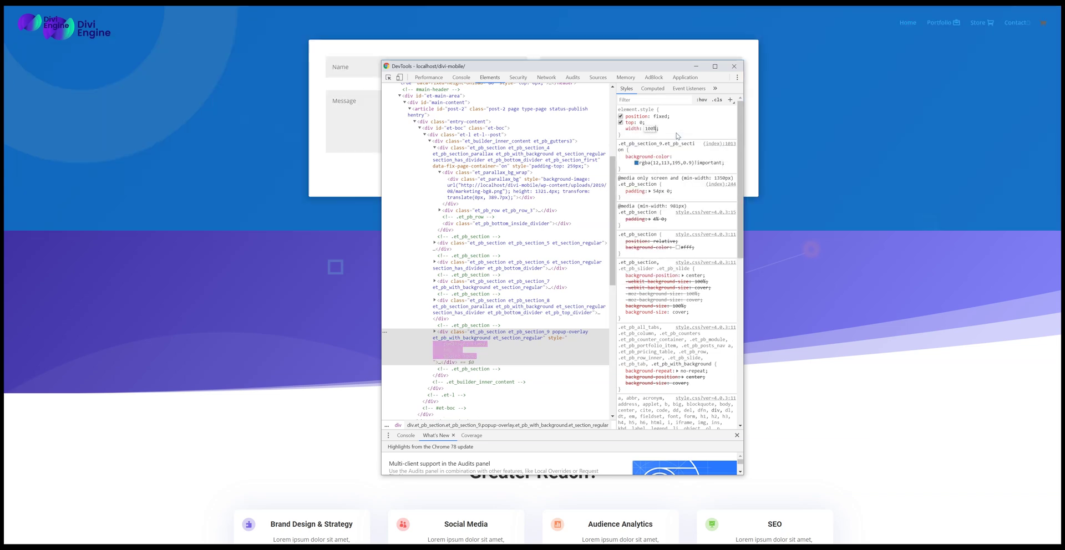
key("Tab")
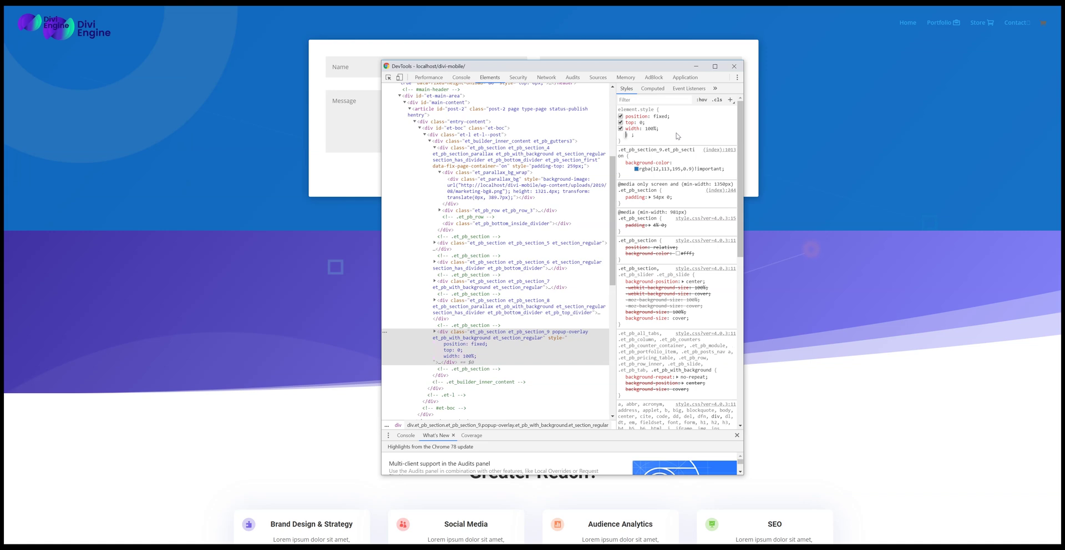
type("height")
key("Tab")
type("100vh")
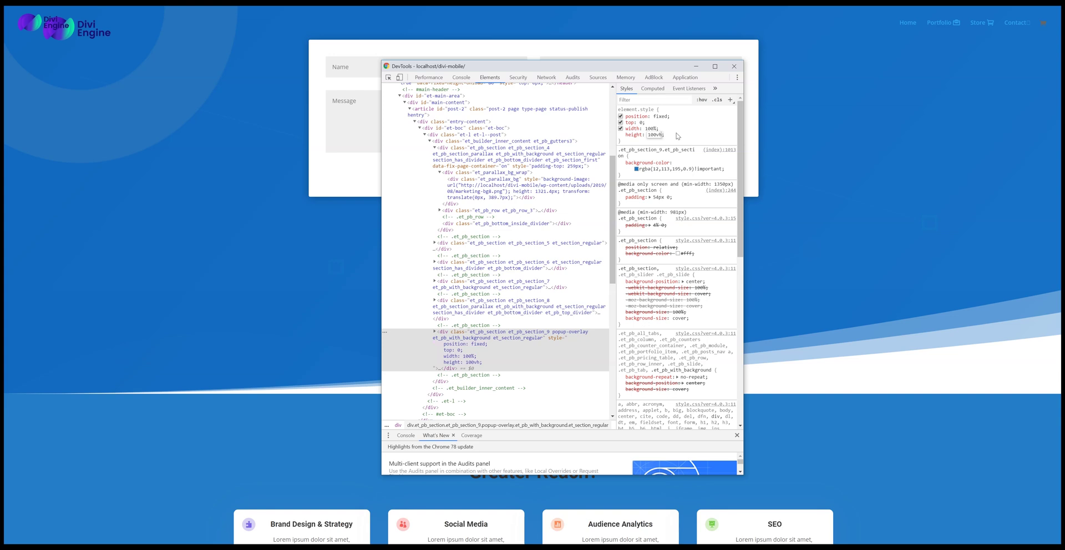
key("Return")
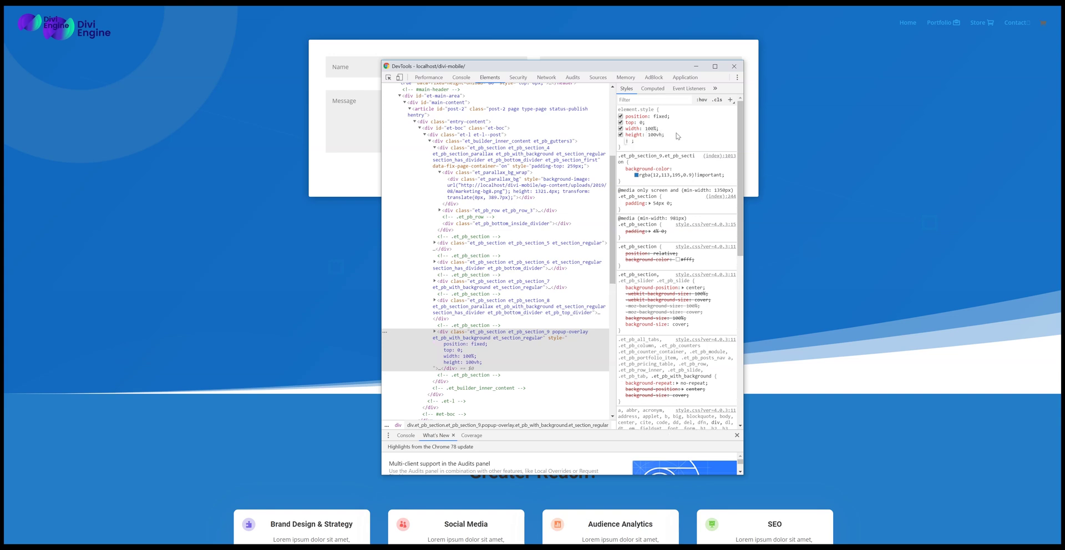
Add z-index: 99999 to the popup-overlay section's element style and check its layering over the page content
scroll(310, 218, "down", 10)
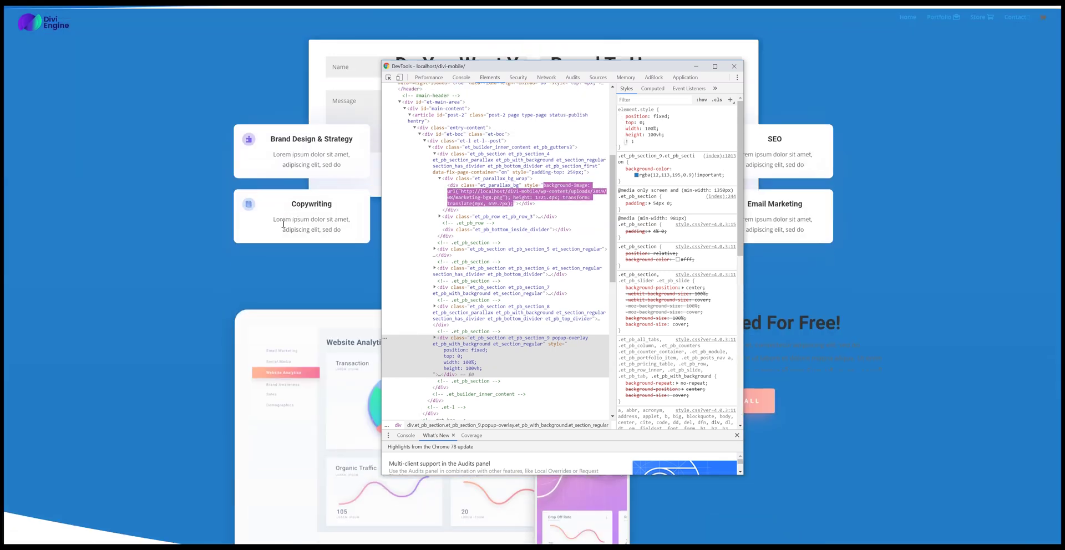
scroll(283, 227, "up", 3)
scroll(283, 225, "down", 5)
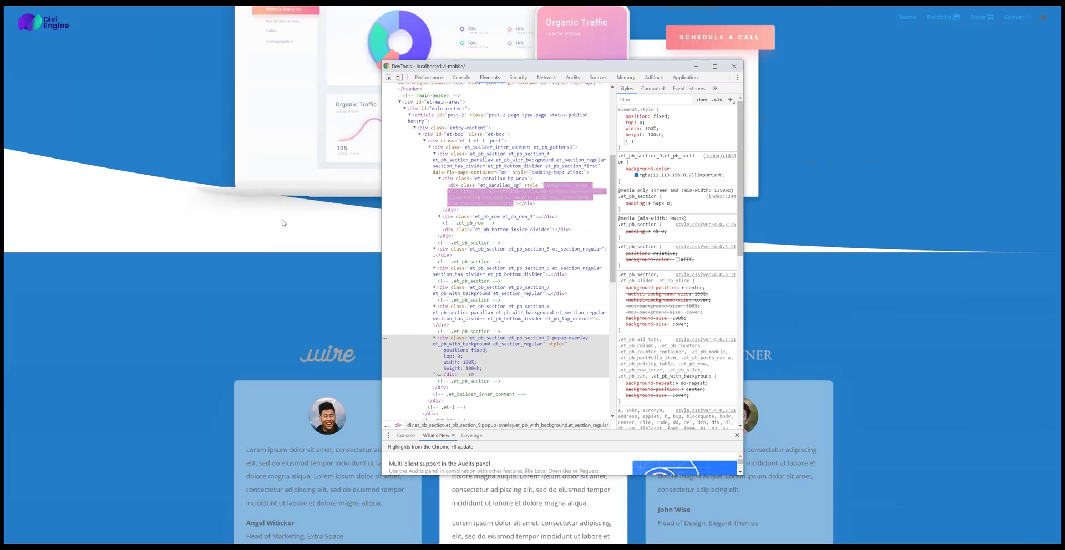
scroll(283, 222, "up", 6)
scroll(283, 223, "up", 1)
type("z-index: ")
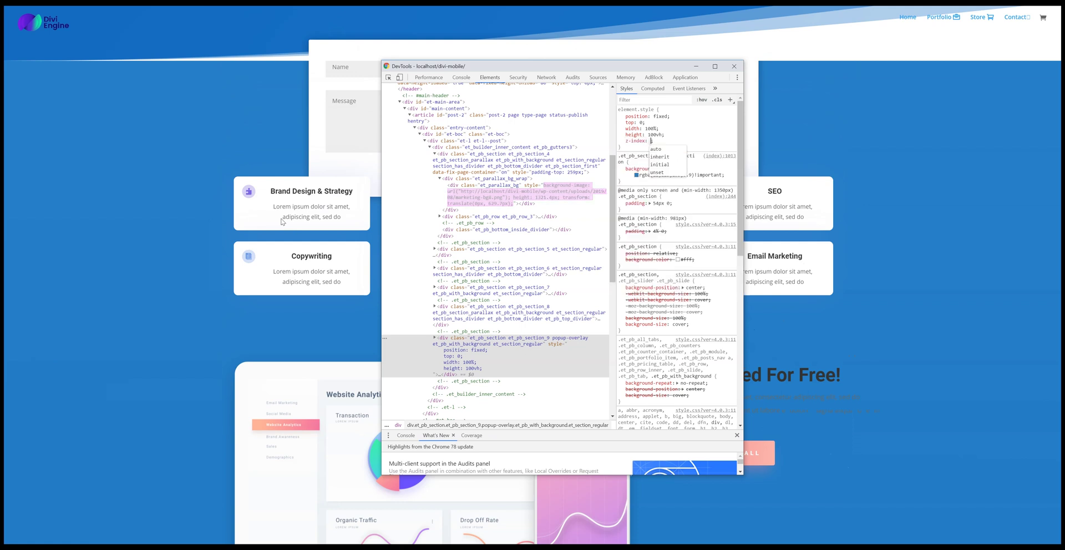
type("99999")
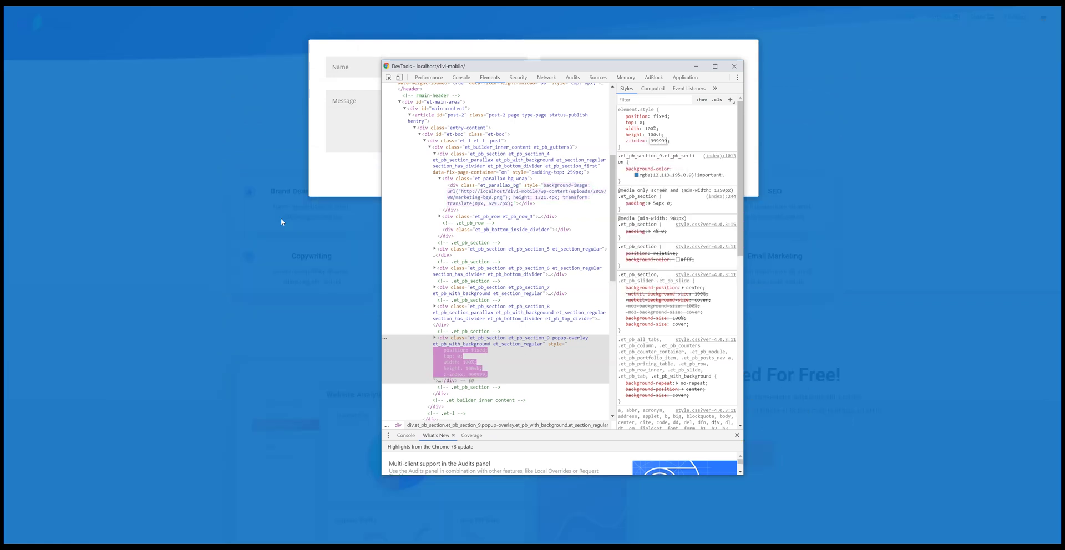
key("Return")
scroll(52, 217, "up", 6)
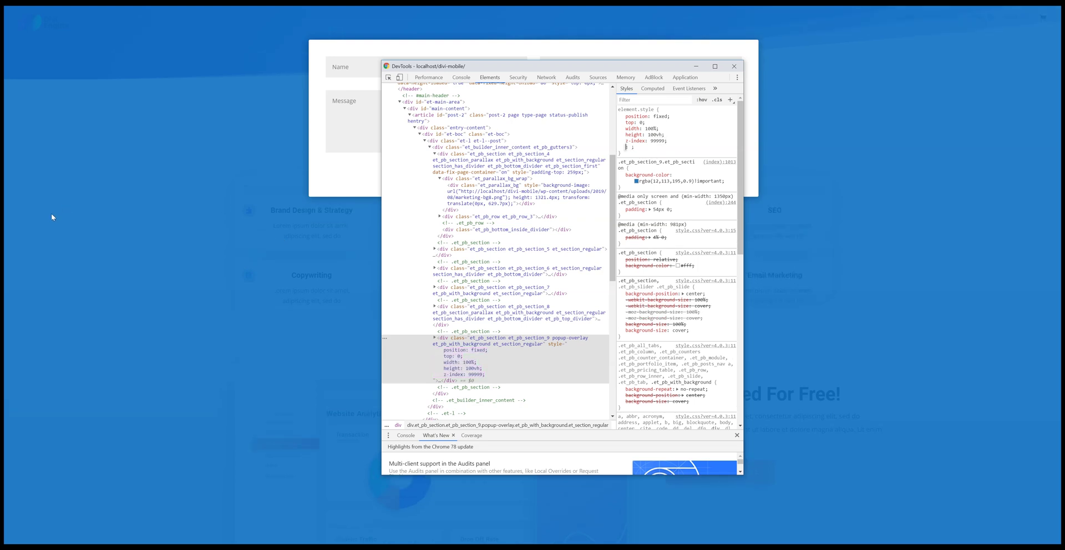
scroll(214, 188, "down", 7)
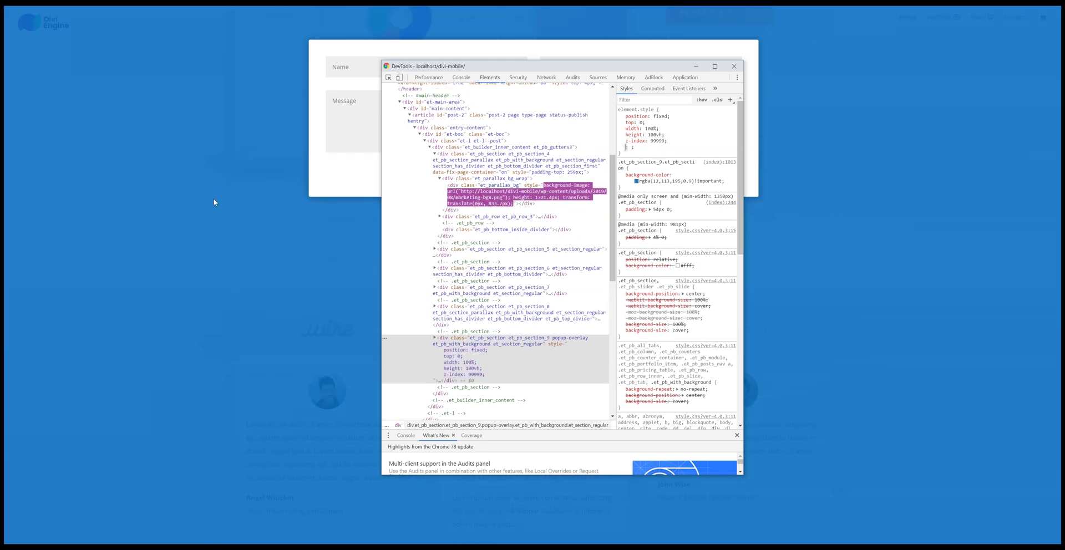
scroll(213, 195, "down", 3)
scroll(495, 65, "up", 2)
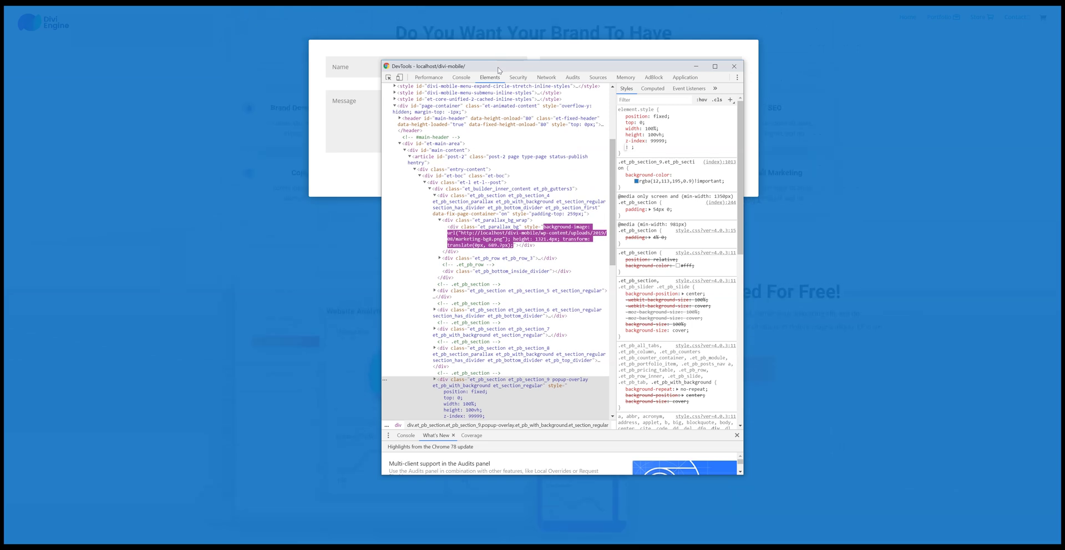
Center the contact form in the overlay by adding display: flex, justify-content: center and align-items: center to the element style
left_click_drag(506, 67, 627, 64)
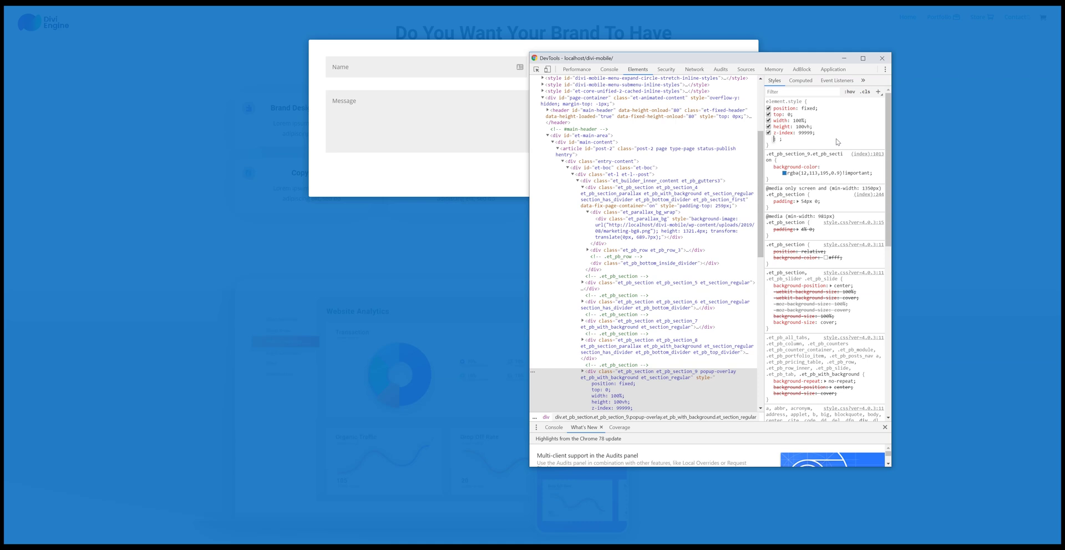
type("display: flex")
key("Return")
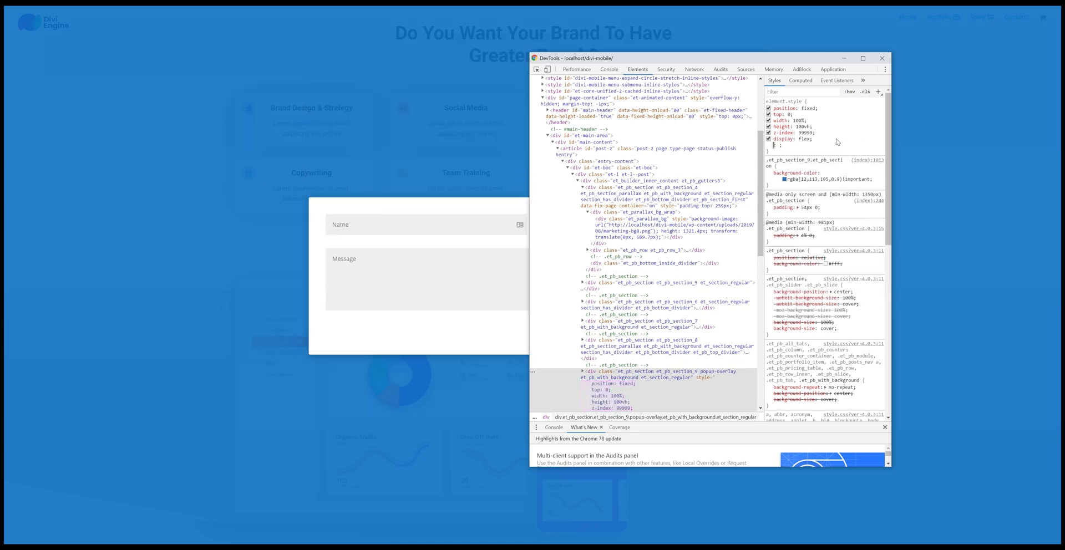
type("just")
key("Return")
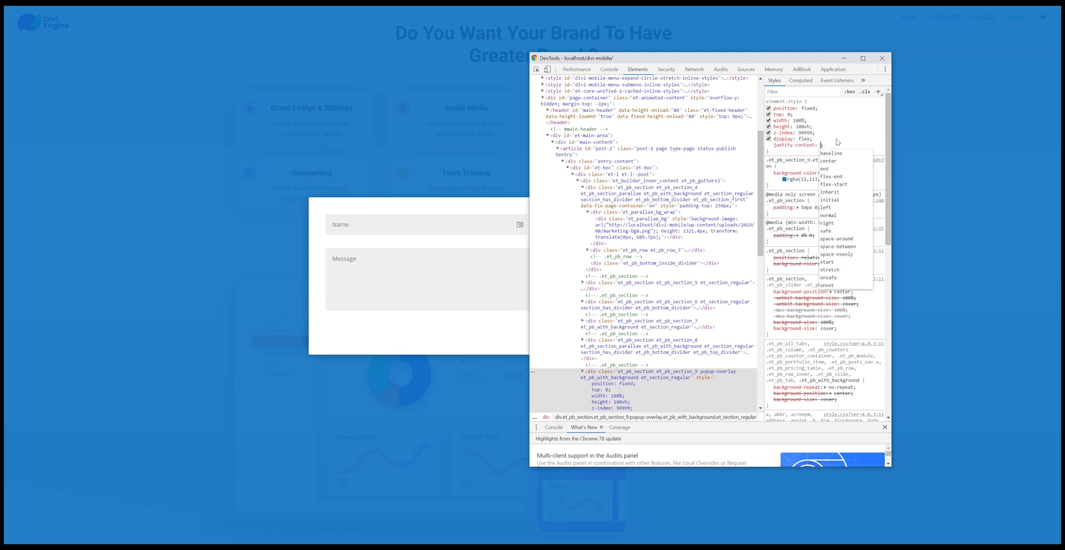
type("center")
key("Return")
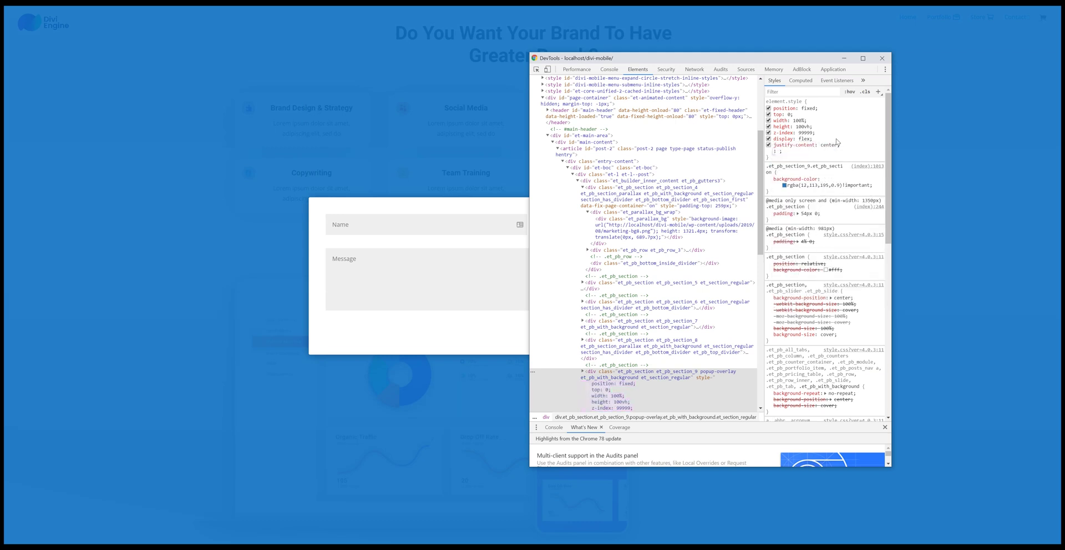
type("align-i")
key("Return")
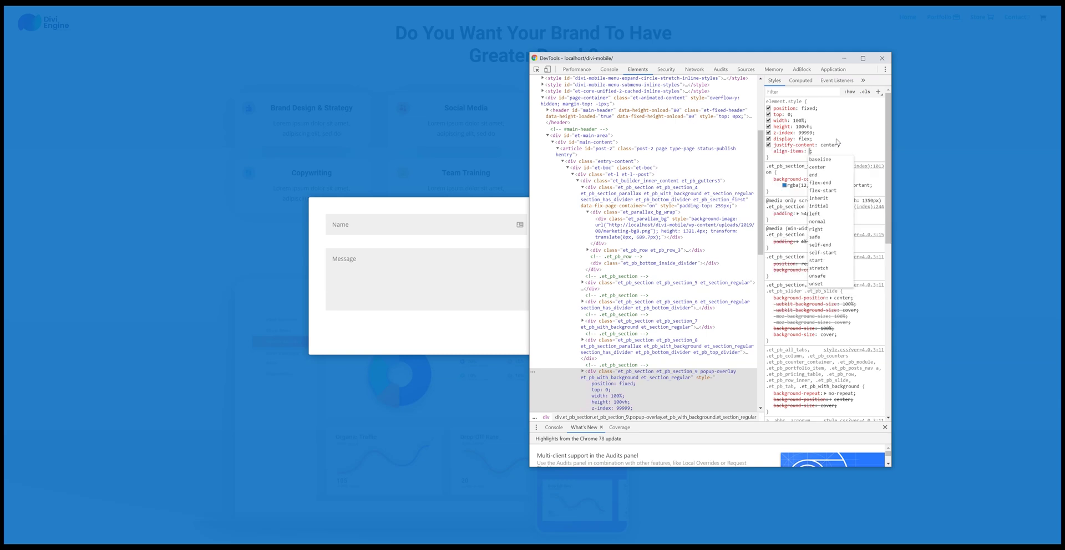
type("center")
key("Return")
Copy all the element style declarations into the .popup-overlay rule in Divi's Custom CSS, replacing its existing declaration, and save the changes
left_click_drag(805, 55, 853, 26)
left_click_drag(887, 123, 818, 78)
key("ctrl+c")
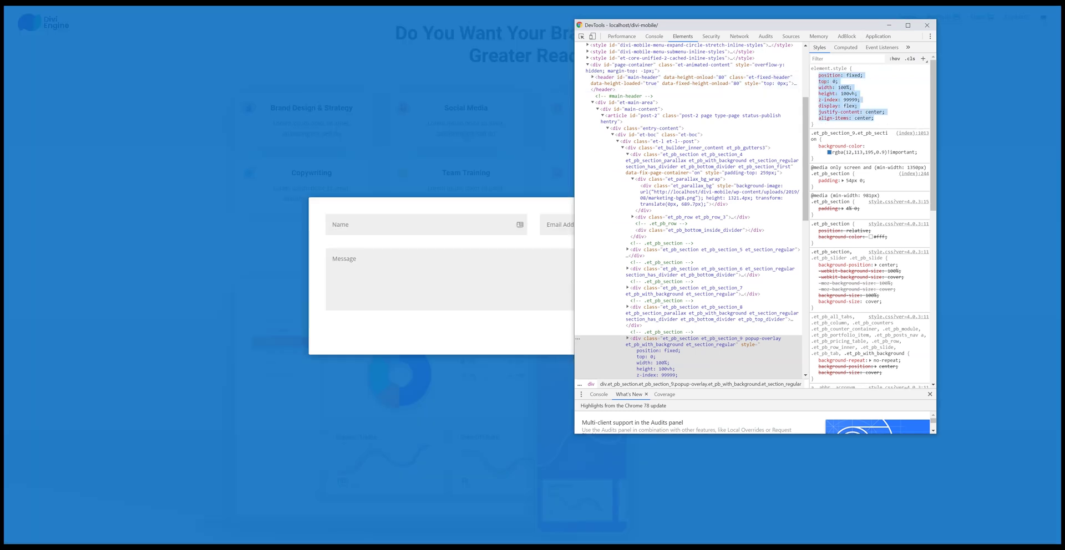
key("F12")
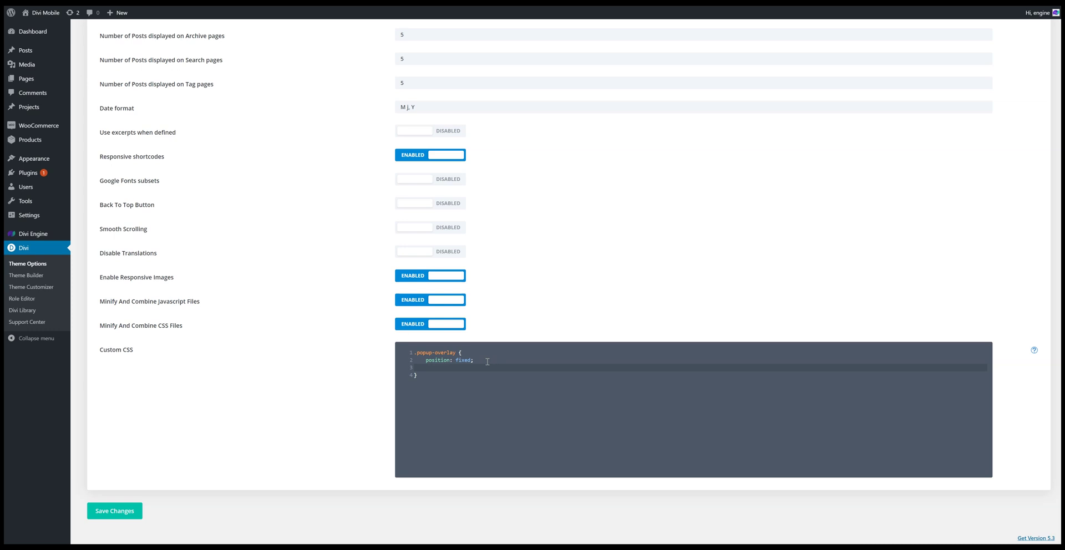
left_click(462, 361)
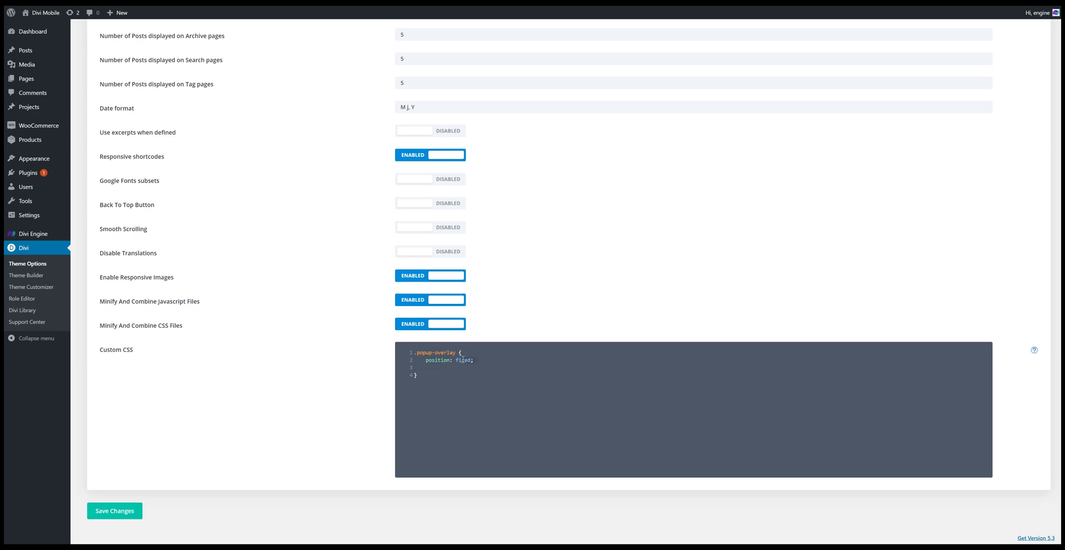
key("ctrl+v")
left_click(119, 509)
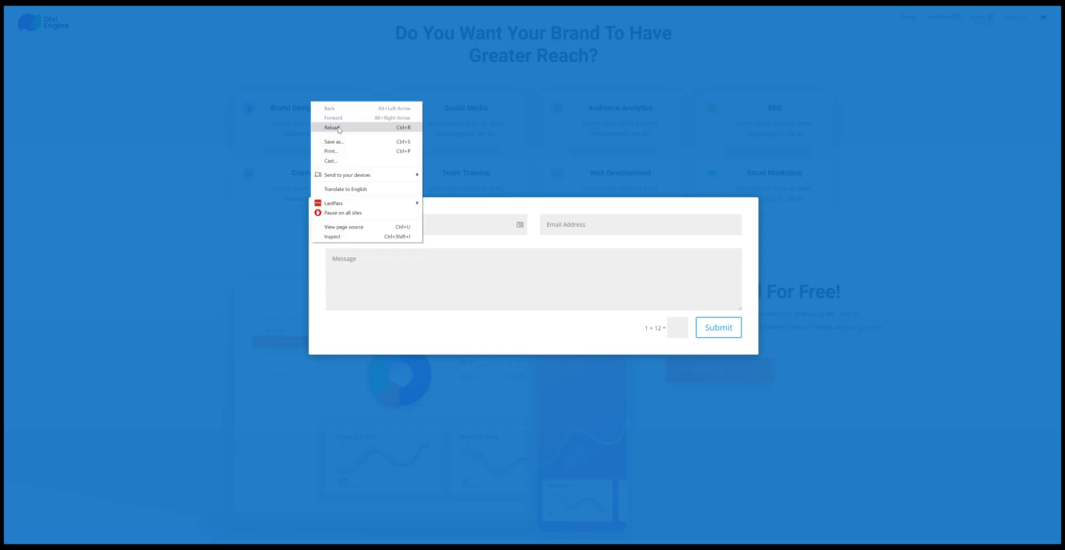
Reload the live page and inspect the popup-overlay section in the developer tools
left_click(338, 127)
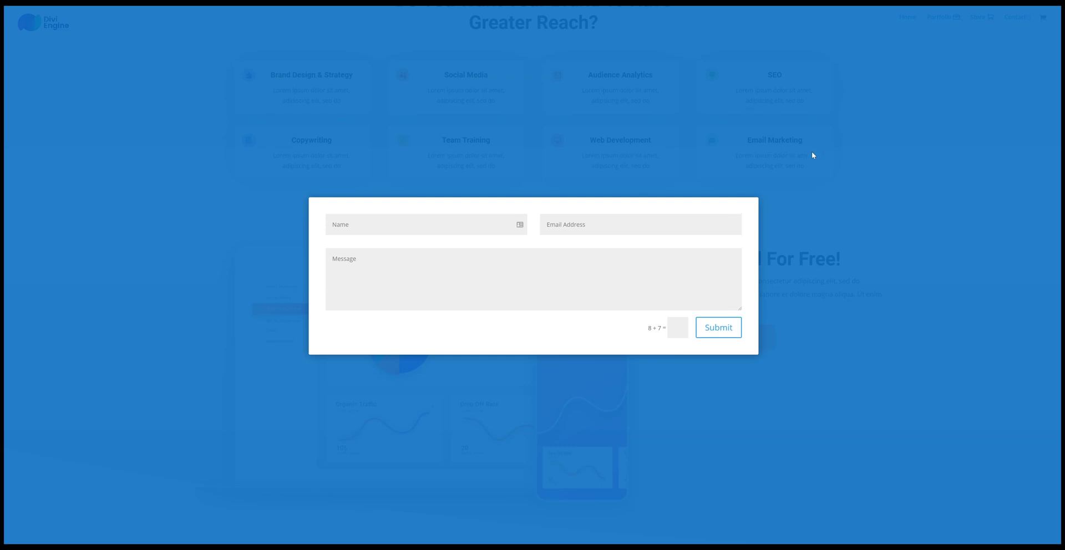
double_click(795, 139)
right_click(651, 77)
left_click(688, 204)
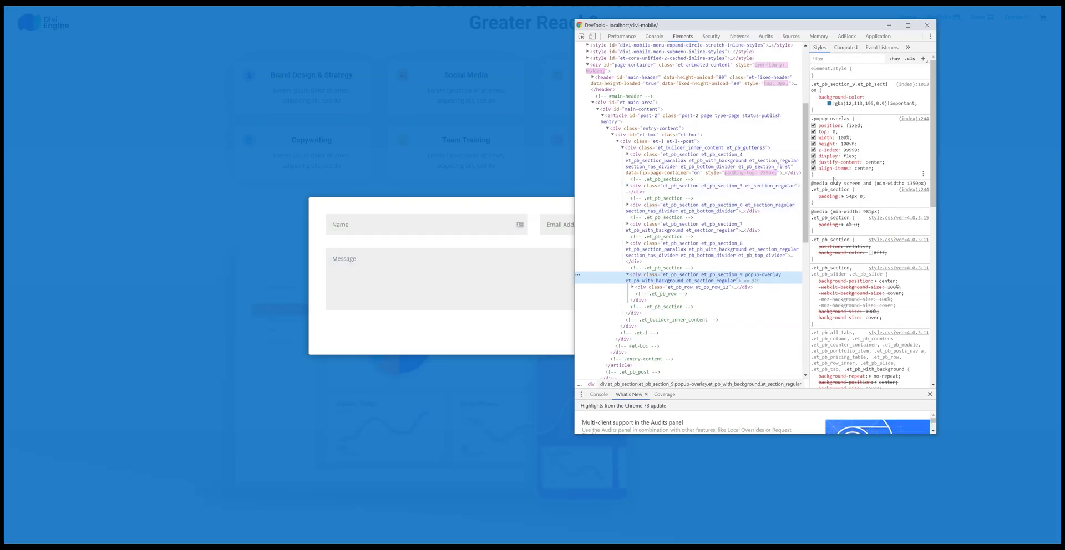
Try changing the display value of the .popup-overlay rule to none in the developer tools
left_click(850, 156)
type("none")
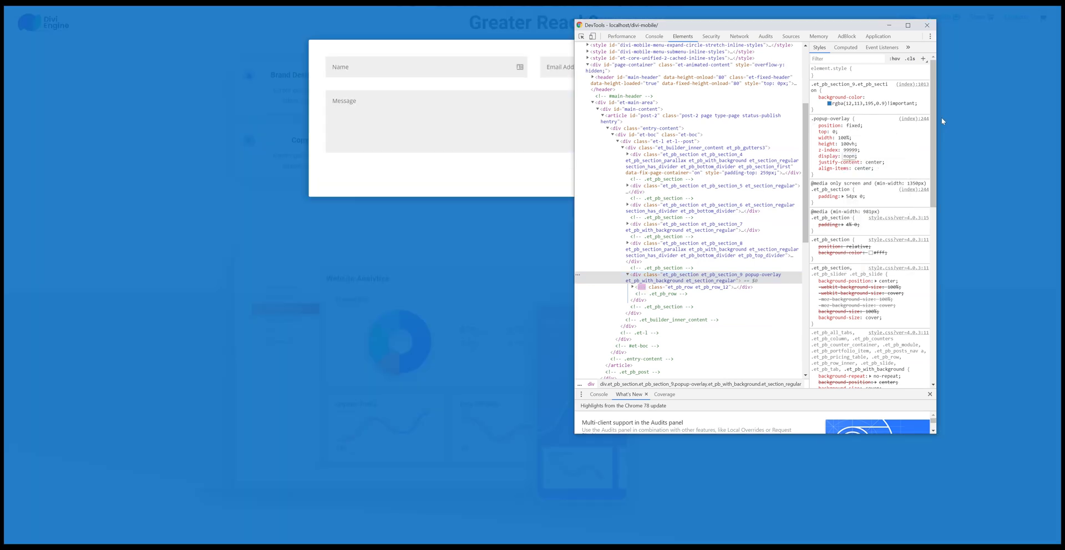
type("e")
key("BackSpace")
key("BackSpace")
key("BackSpace")
key("Return")
left_click(851, 156)
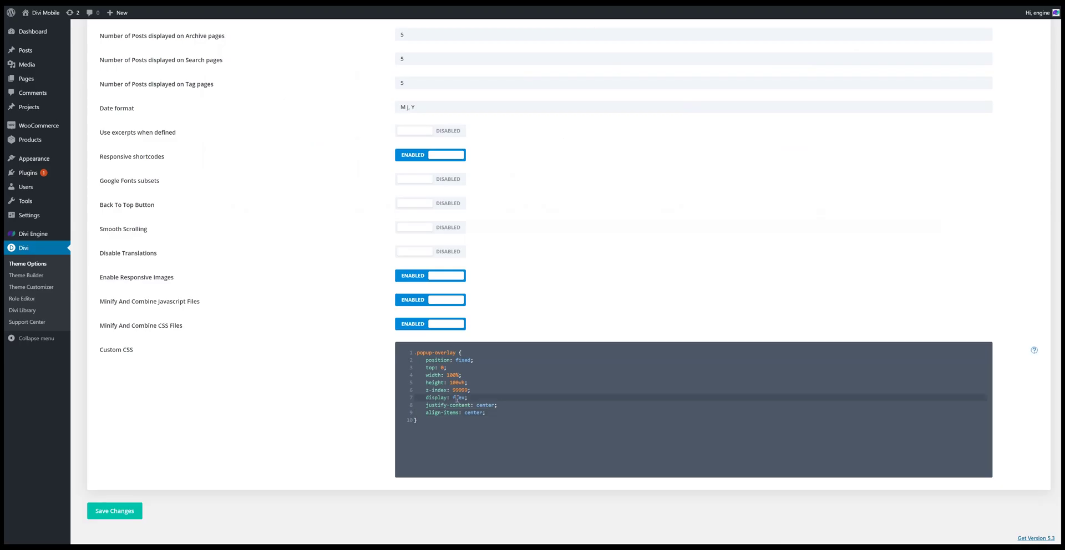
Set display to none in the .popup-overlay rule of Divi's Custom CSS and save the changes
double_click(457, 398)
type("none")
left_click(137, 511)
Add a .popup-overaly.show rule with display: flex below the .popup-overlay rule in Divi's Custom CSS and save the changes
left_click(439, 422)
key("Return")
key("Return")
type(".popup-over")
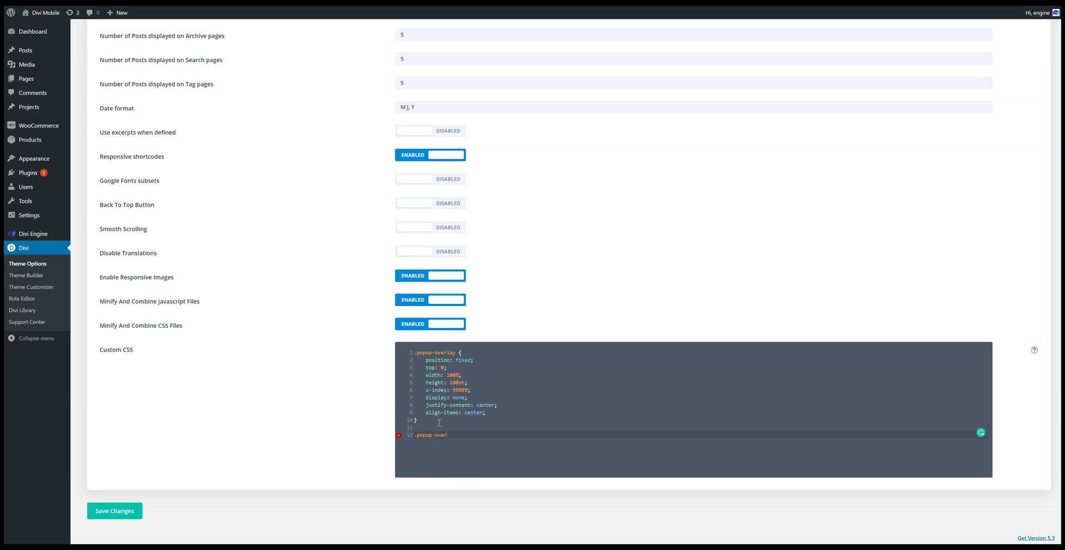
type("aly.show {")
key("Return")
type("display")
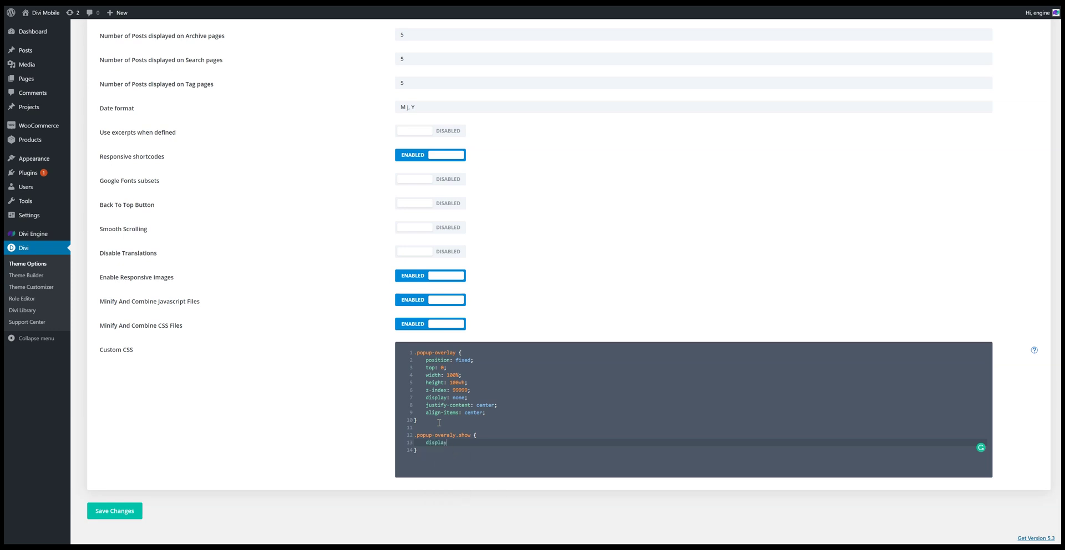
type(": flex")
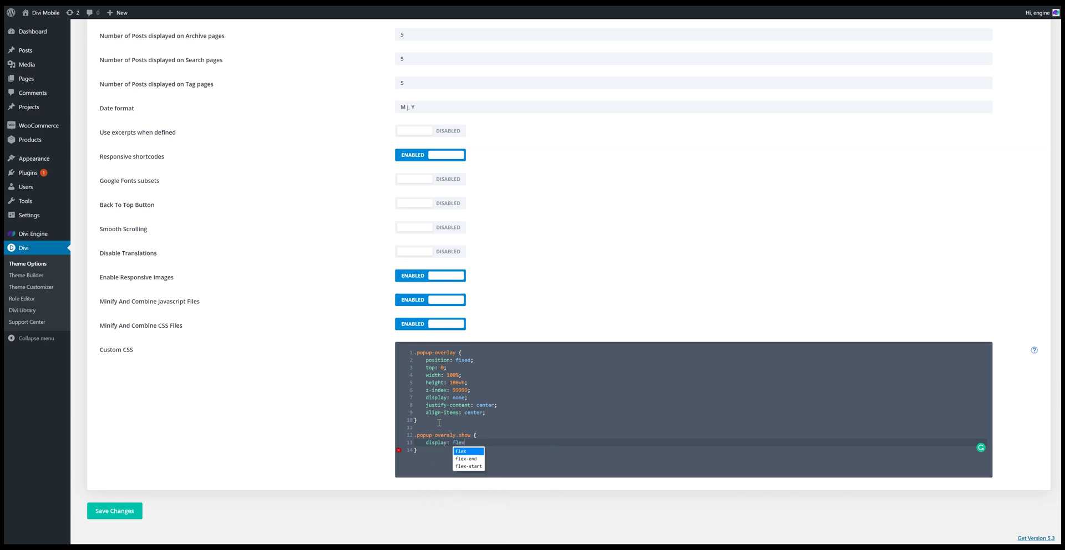
type("'")
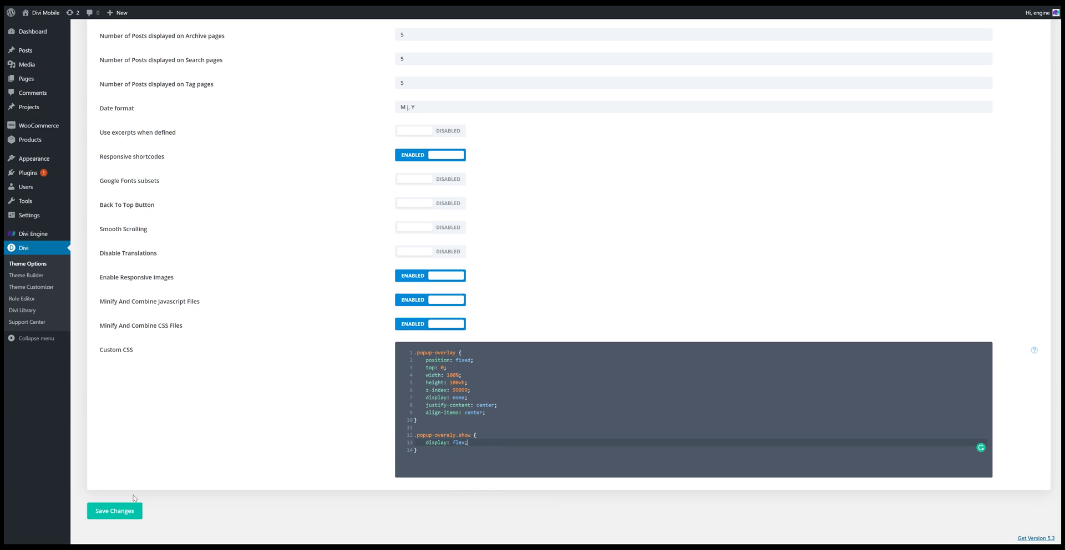
left_click(131, 510)
left_click(469, 435)
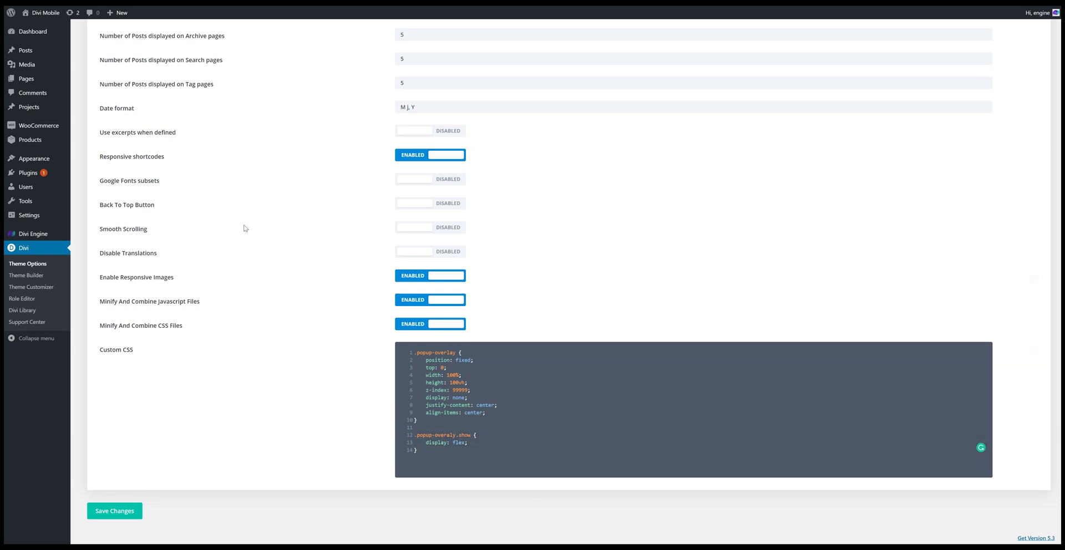
Delete the alert("clicked") line from the click handler in Divi's body integration code
scroll(261, 244, "up", 15)
scroll(272, 256, "up", 1)
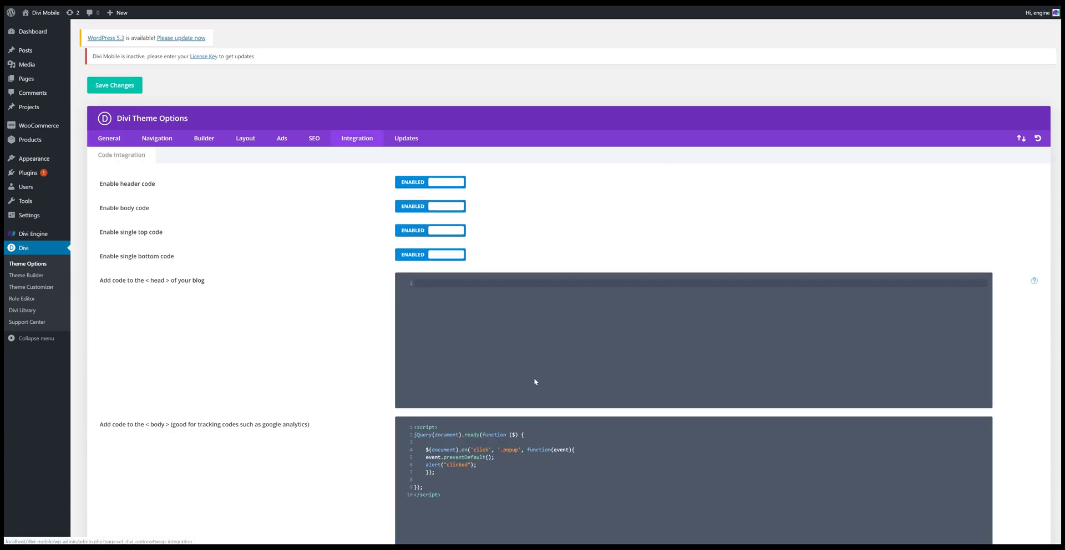
scroll(534, 380, "down", 4)
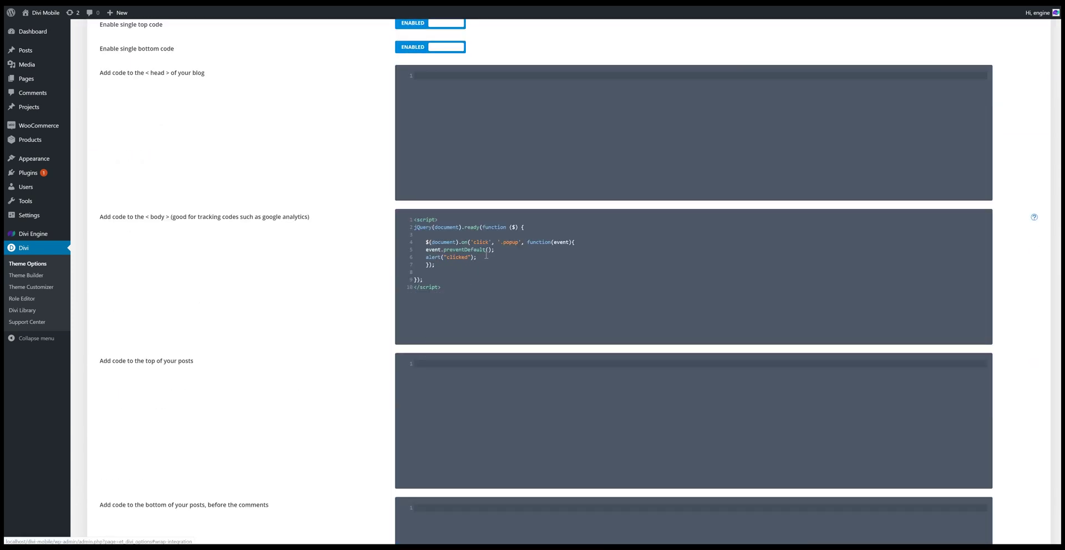
left_click_drag(486, 257, 424, 257)
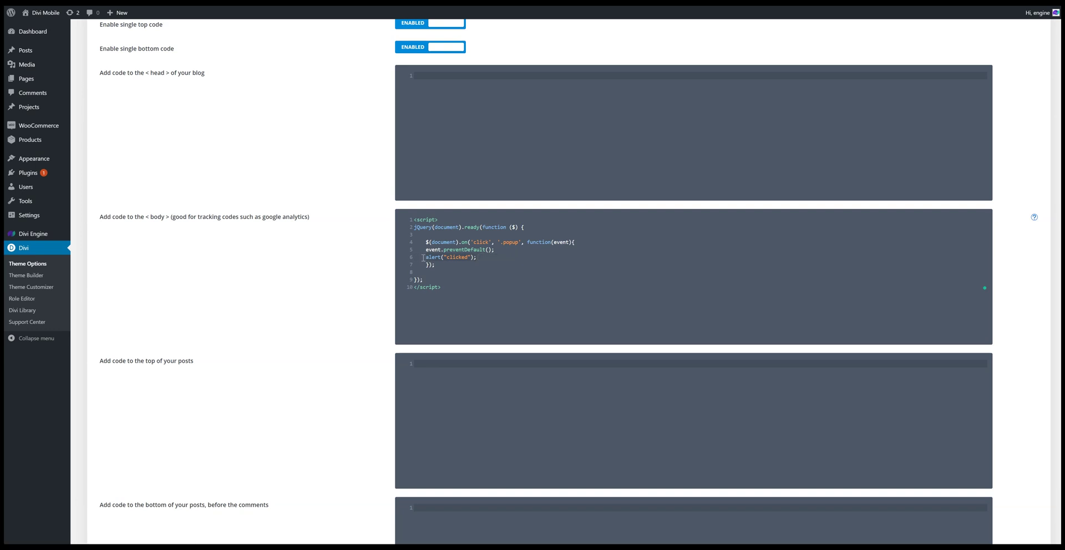
key("BackSpace")
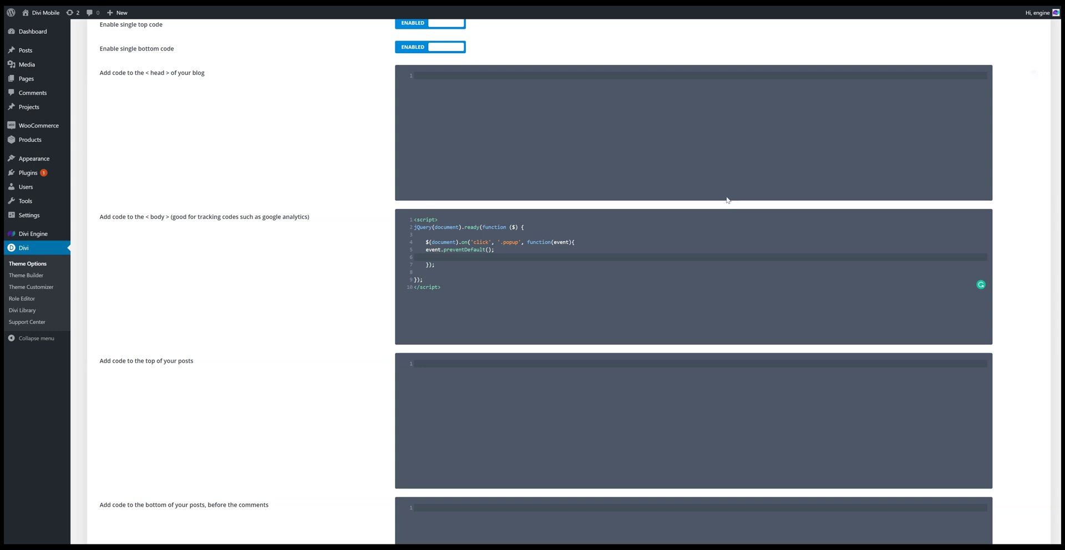
Add $('popup-overlay').addClass('show'); after event.preventDefault() in the click handler and save the changes
left_click_drag(584, 242, 568, 242)
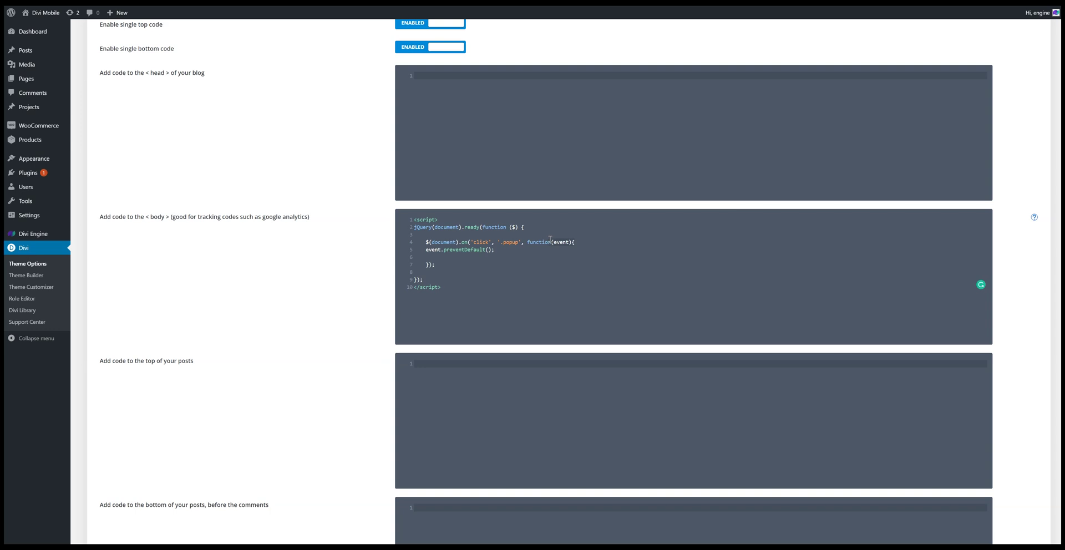
left_click(455, 258)
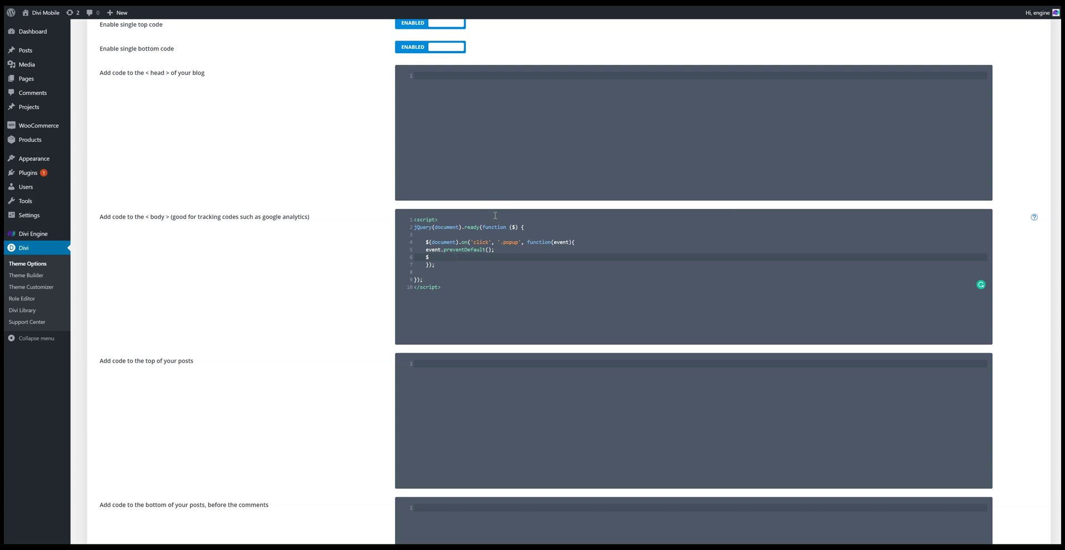
left_click_drag(516, 225, 514, 225)
left_click(438, 257)
type("('popup-overlay').addClass('show');")
double_click(510, 242)
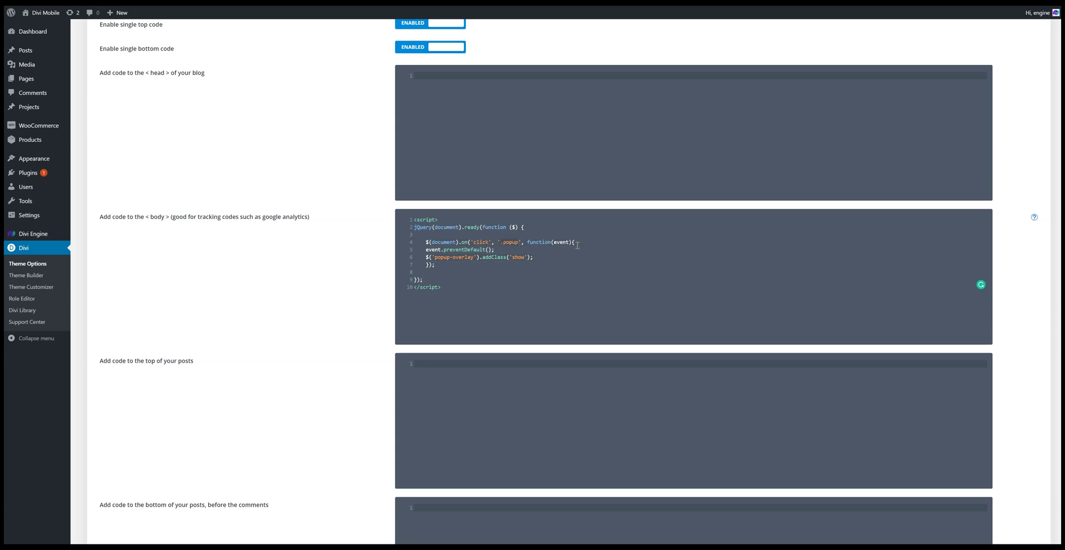
left_click_drag(504, 250, 455, 254)
scroll(226, 410, "down", 3)
left_click(122, 510)
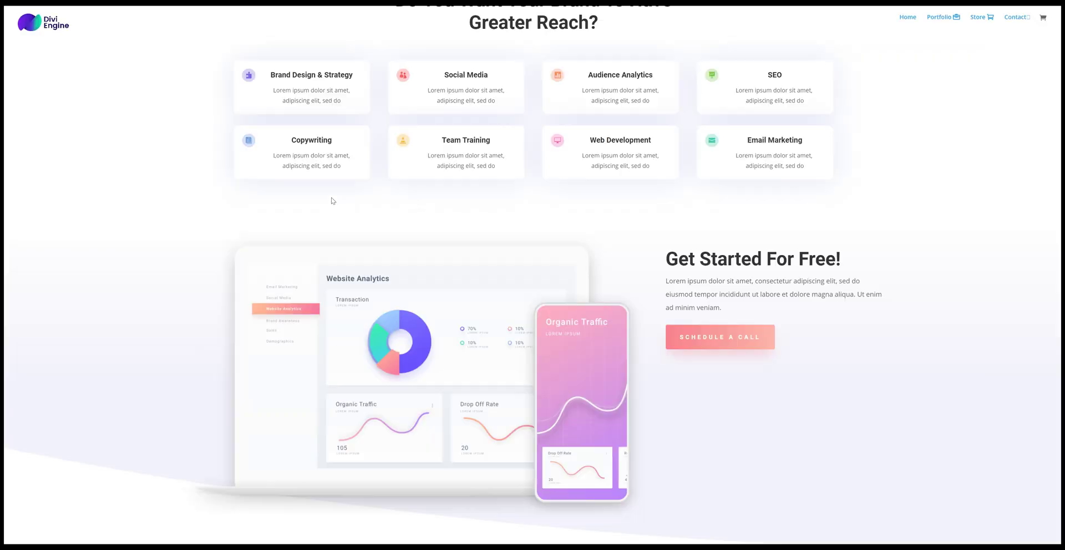
Reload the live page and check the "Get Started For Free!" section and the console in the developer tools
right_click(179, 129)
left_click(184, 148)
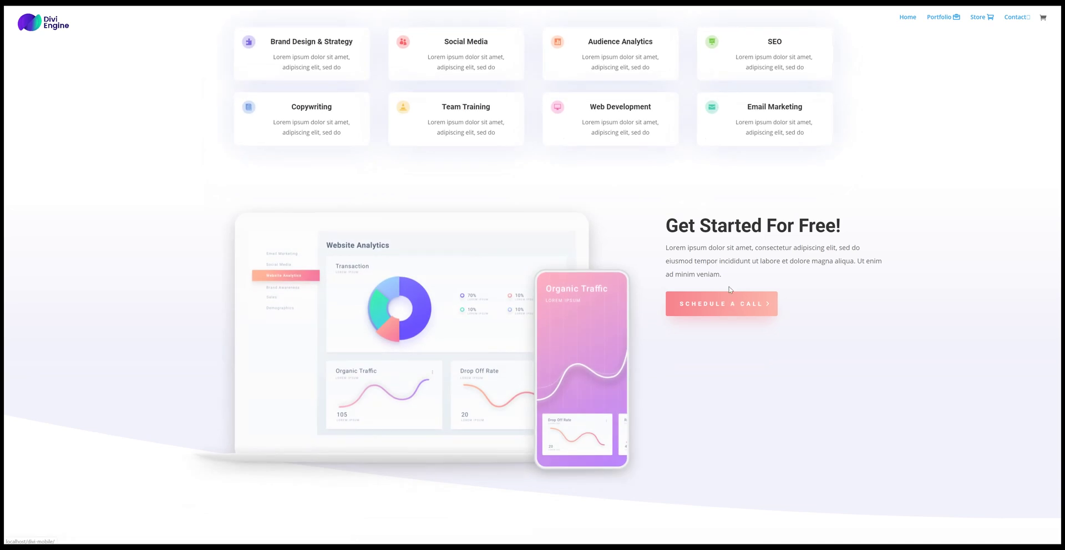
right_click(716, 251)
left_click(778, 383)
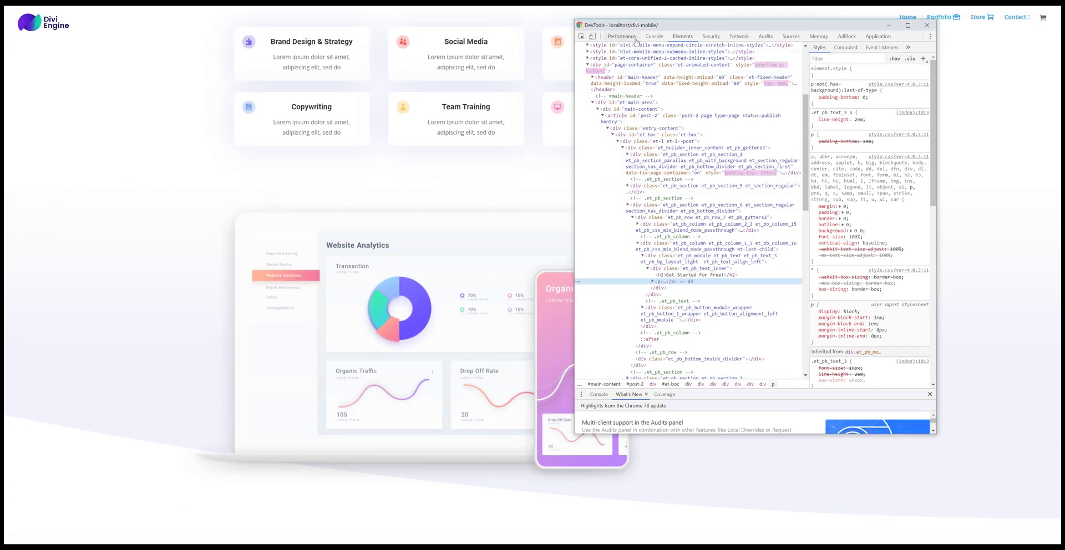
left_click(654, 37)
left_click(505, 171)
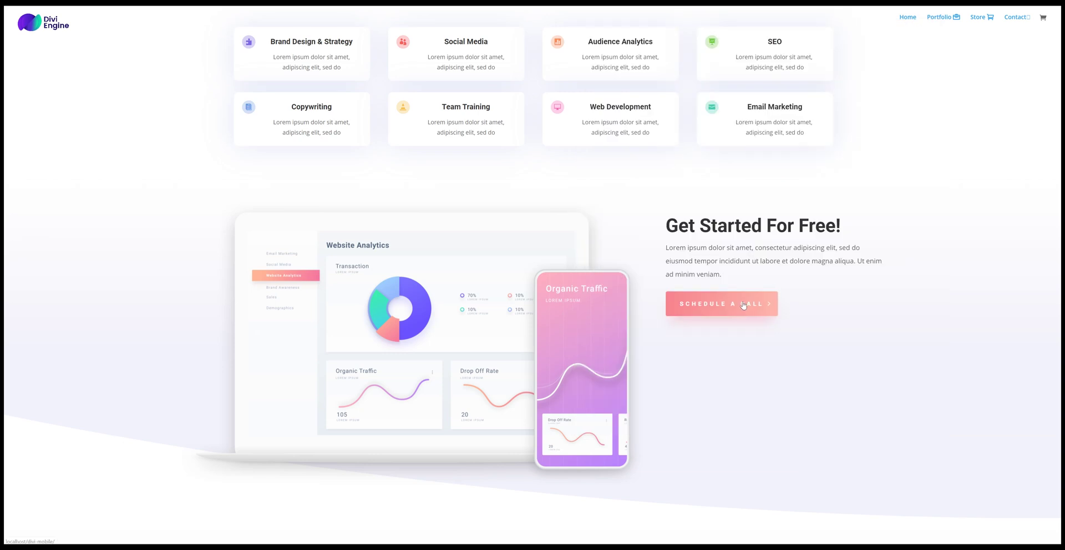
right_click(694, 192)
left_click(721, 326)
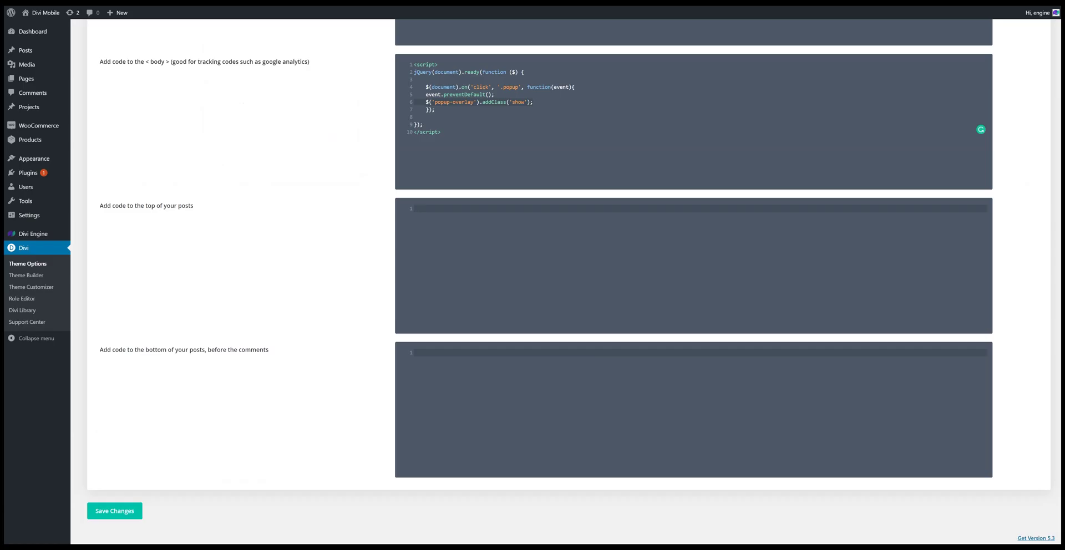
Correct the second Custom CSS selector to .popup-overlay.show in Divi's general theme options and save the changes
scroll(468, 220, "up", 7)
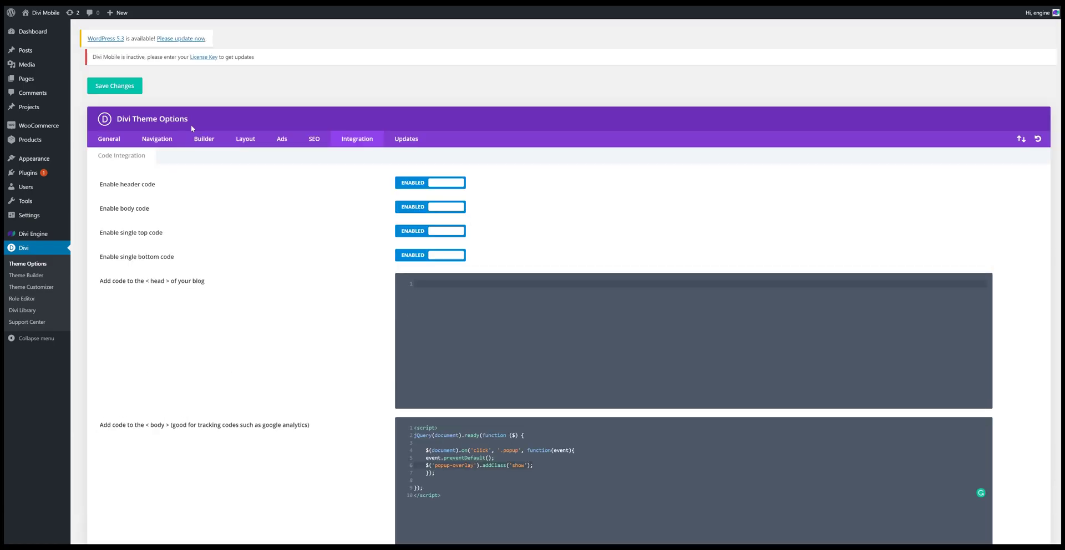
left_click(155, 138)
left_click(110, 138)
scroll(326, 295, "down", 10)
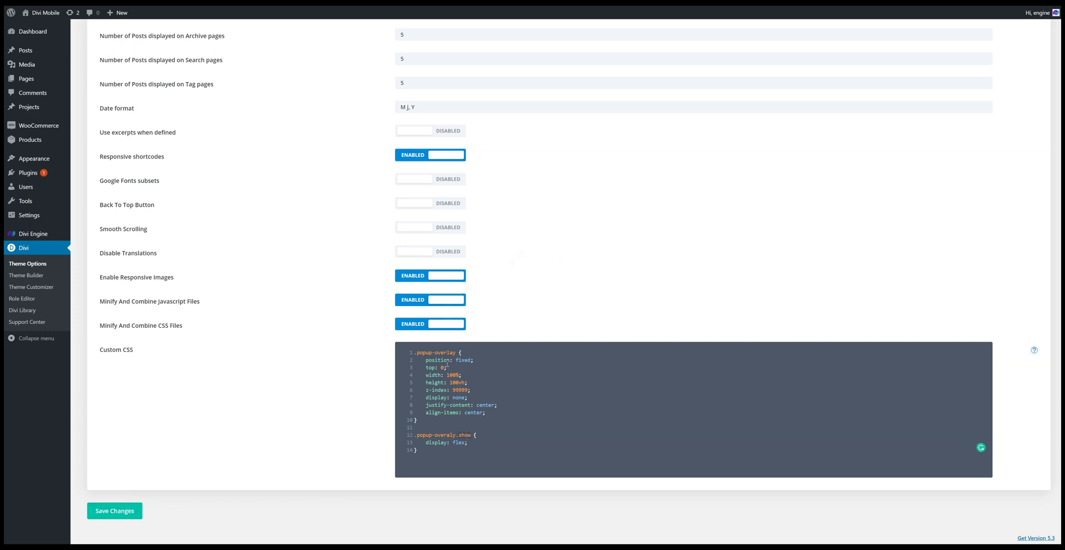
left_click(456, 435)
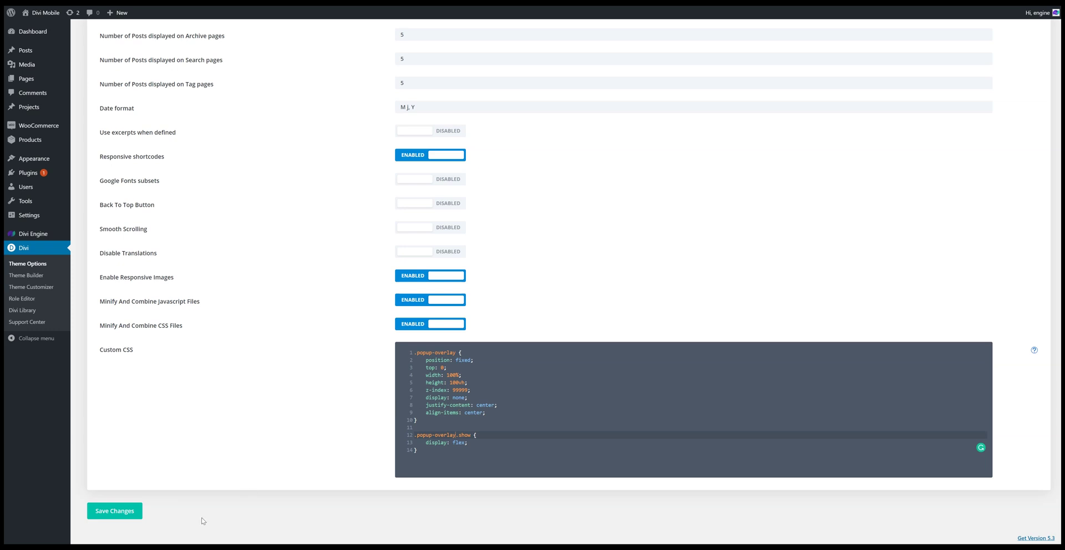
left_click(115, 514)
Reload the live page and examine the "Schedule A Call" button's markup and the console in the developer tools
left_click(249, 2)
right_click(355, 165)
left_click(391, 186)
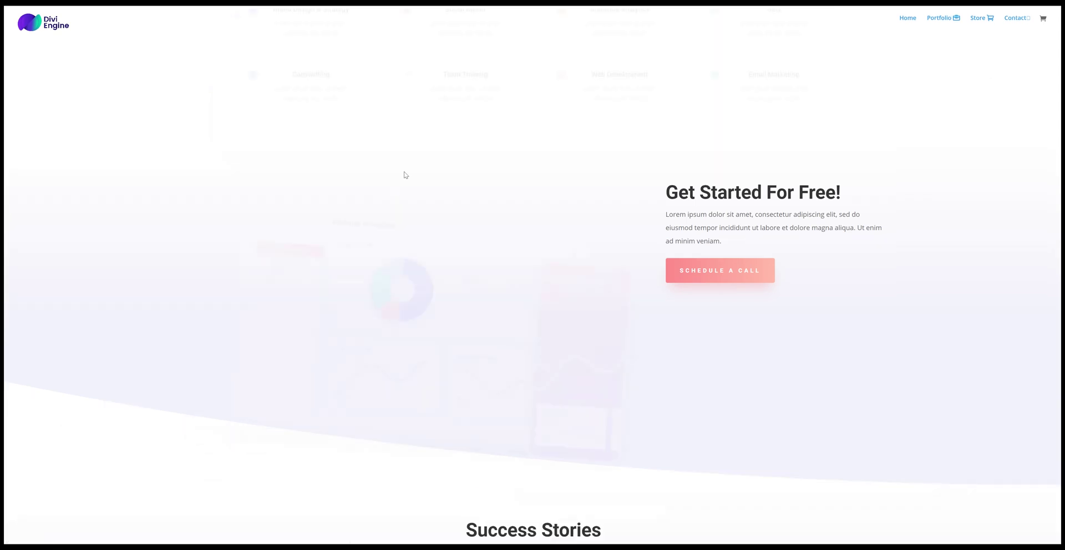
right_click(738, 271)
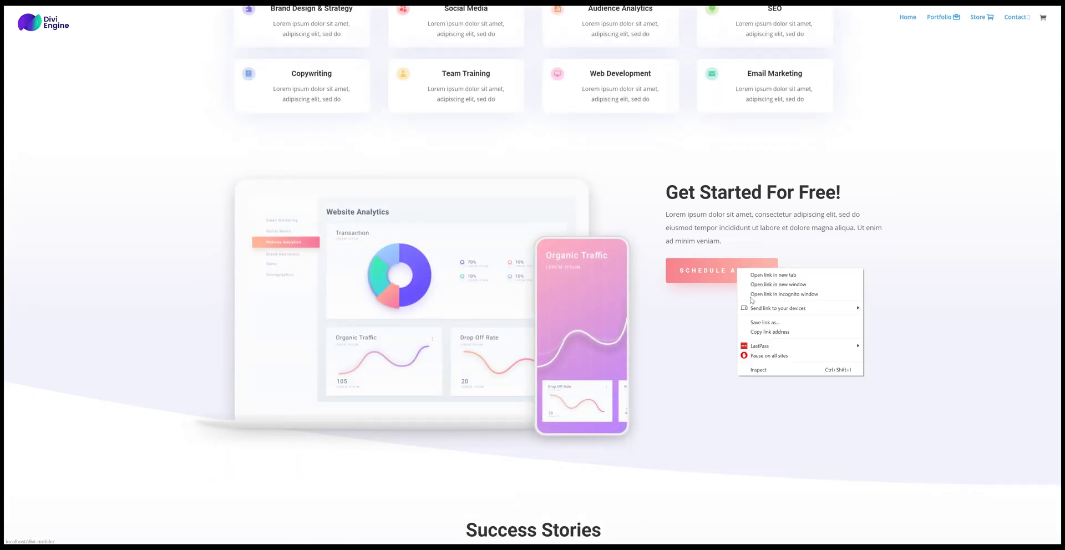
left_click(779, 371)
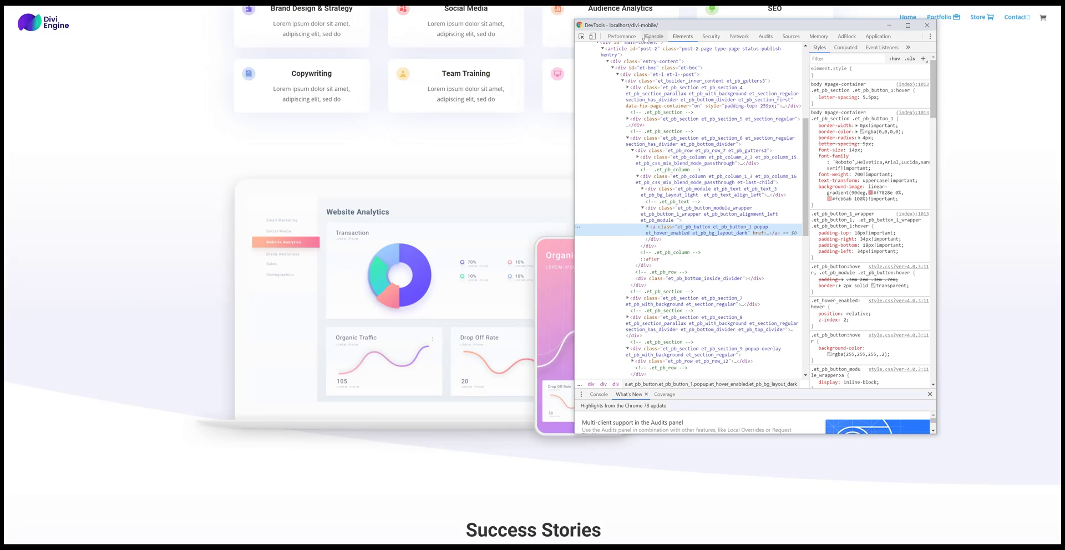
left_click(654, 36)
left_click(683, 36)
scroll(721, 222, "down", 4)
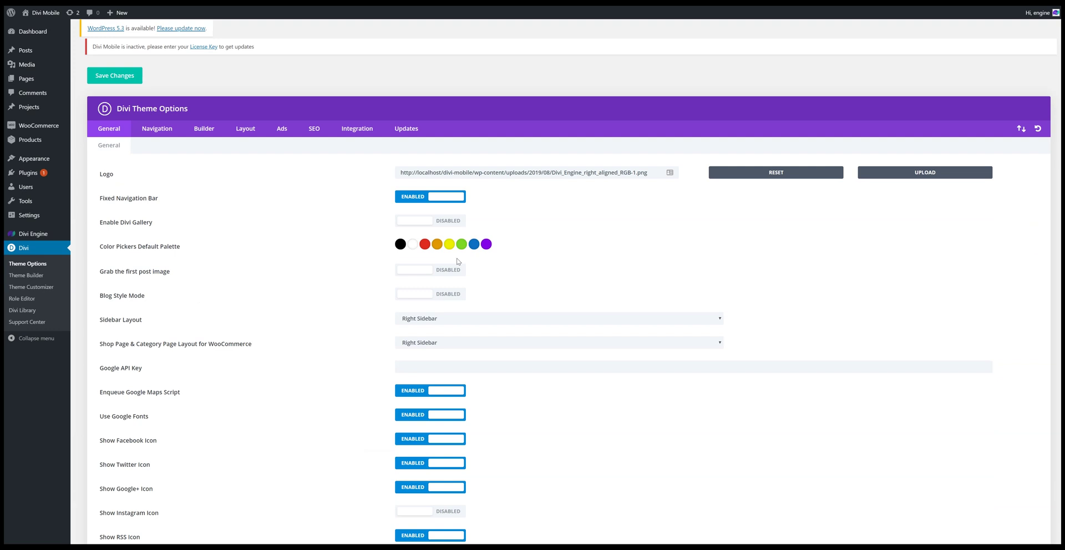
Review the jQuery click script in the body code of Divi's integration settings
left_click(365, 140)
scroll(463, 336, "down", 2)
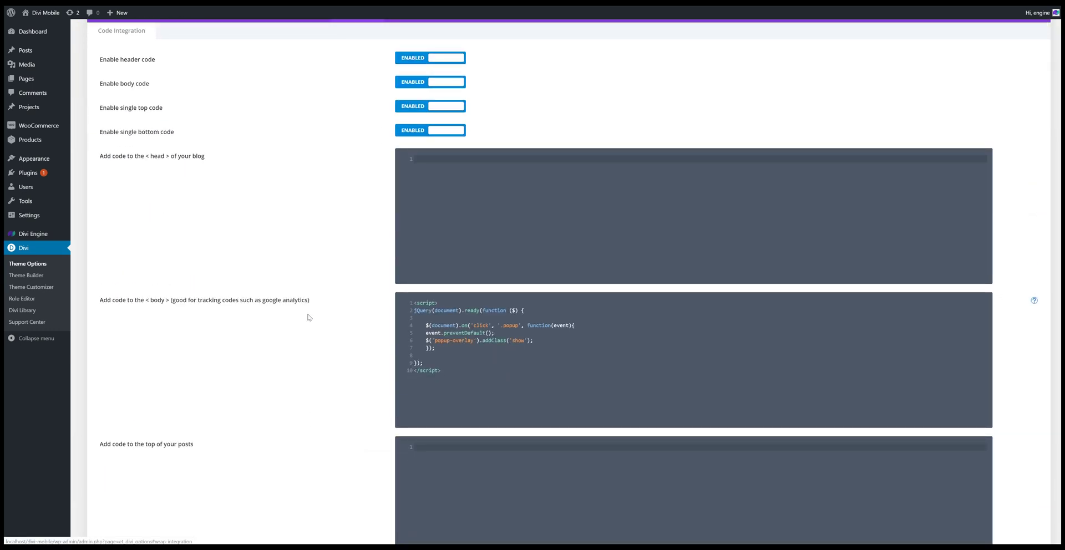
scroll(303, 358, "down", 1)
scroll(281, 357, "down", 4)
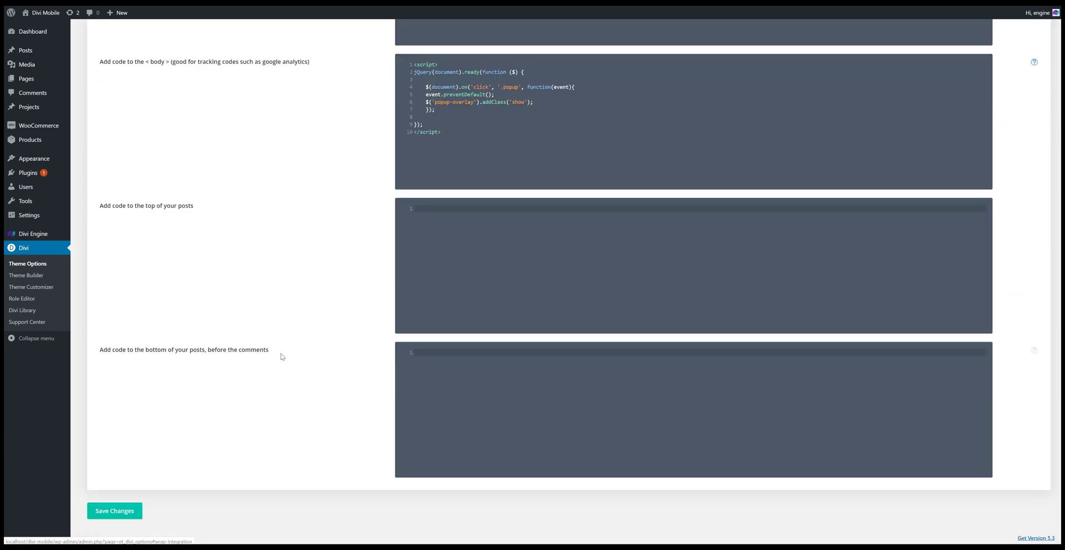
scroll(257, 328, "up", 6)
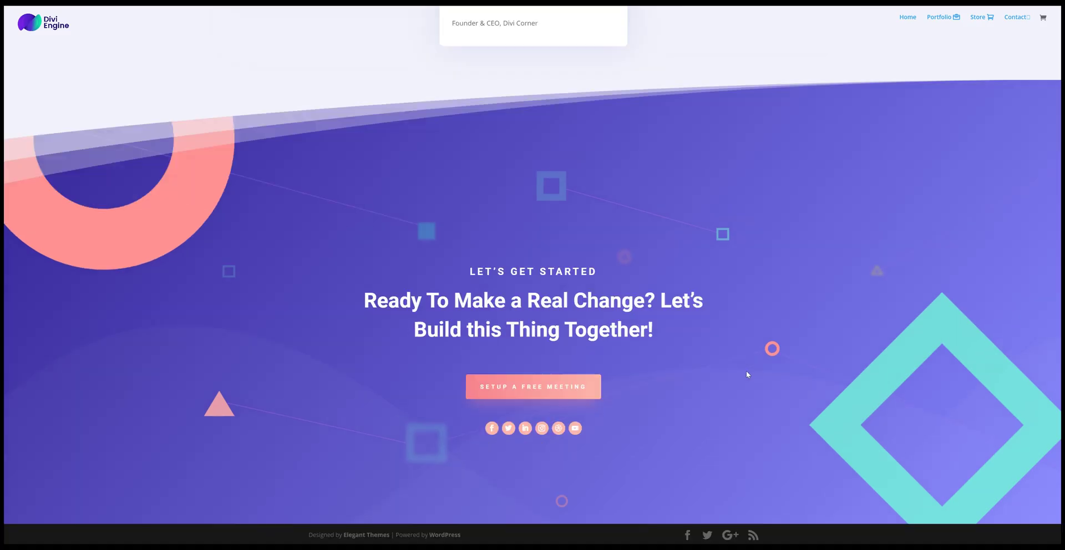
Inspect the last page section in the live page's developer tools and examine its popup-overlay class
right_click(720, 271)
left_click(774, 408)
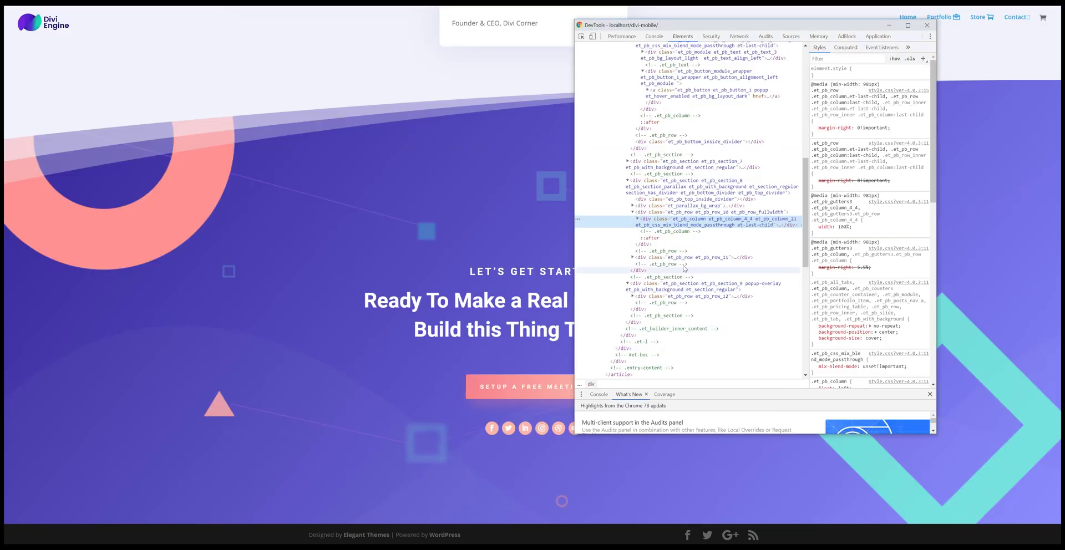
left_click(747, 285)
double_click(747, 285)
left_click(748, 285)
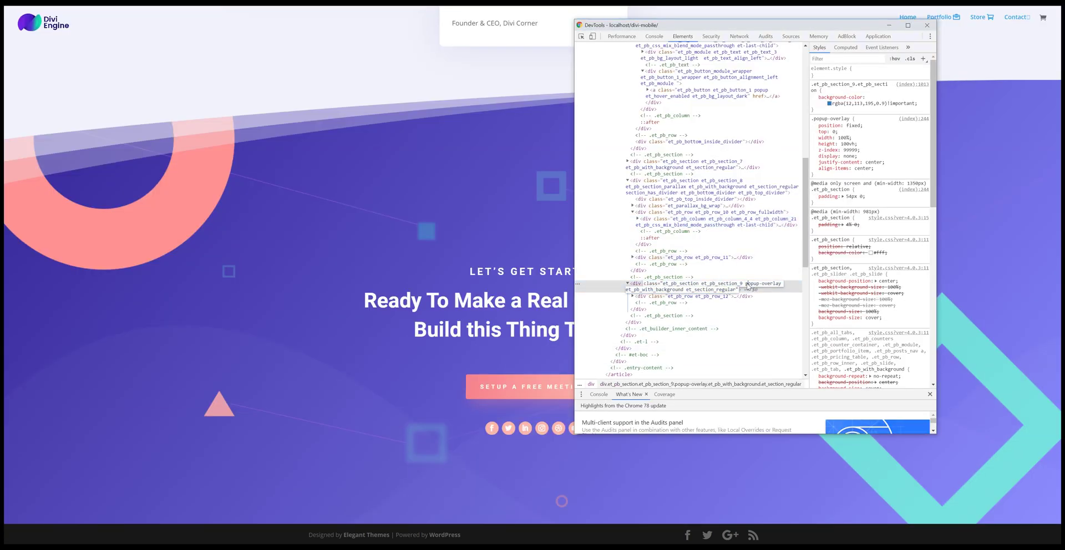
left_click_drag(745, 286, 782, 286)
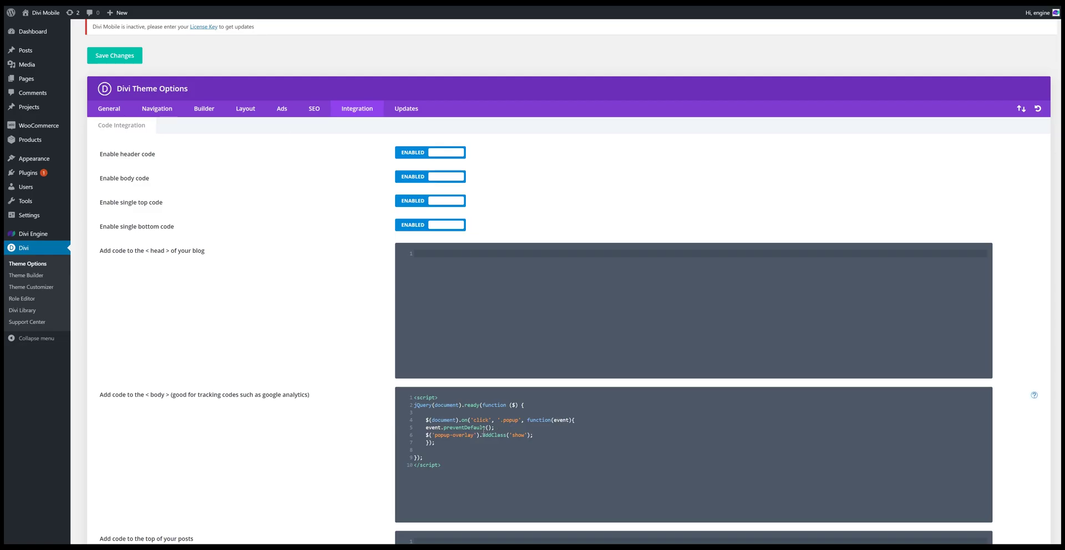
Correct the addClass line's selector to '.popup-overlay' in Divi's body integration code and save the changes
left_click(475, 436)
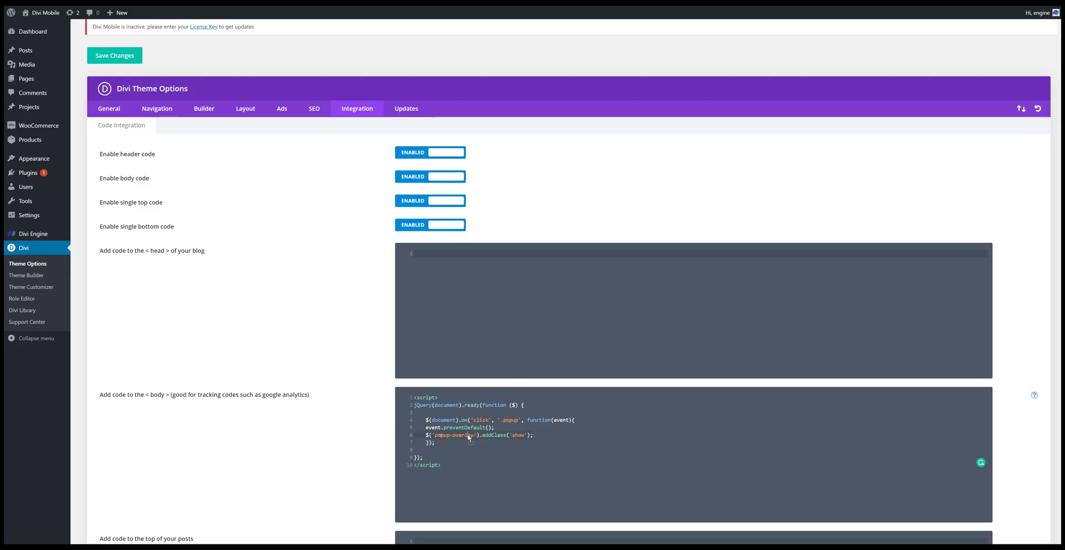
left_click(436, 436)
left_click_drag(436, 436, 442, 436)
left_click(438, 436)
type(".")
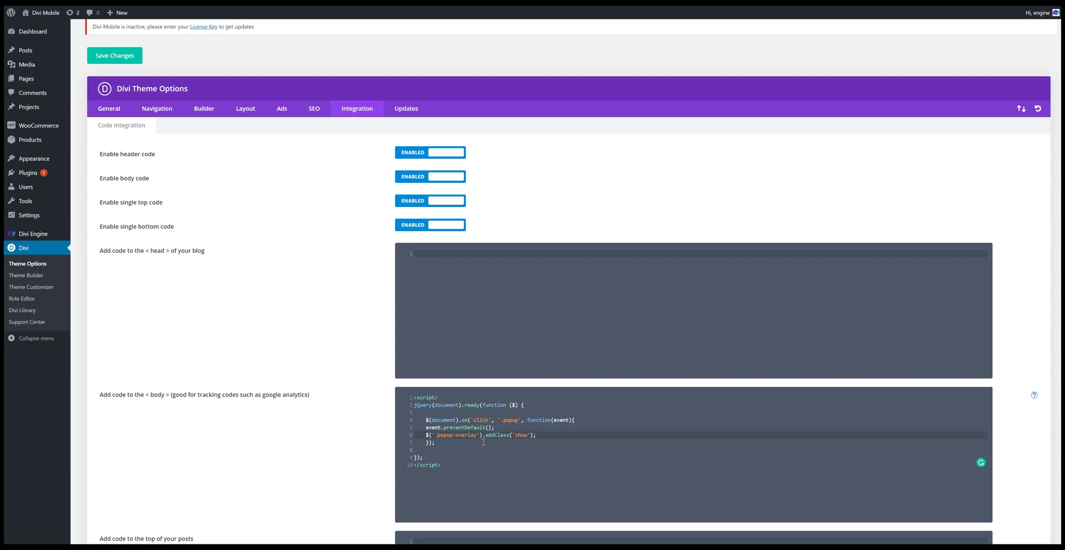
scroll(486, 447, "down", 3)
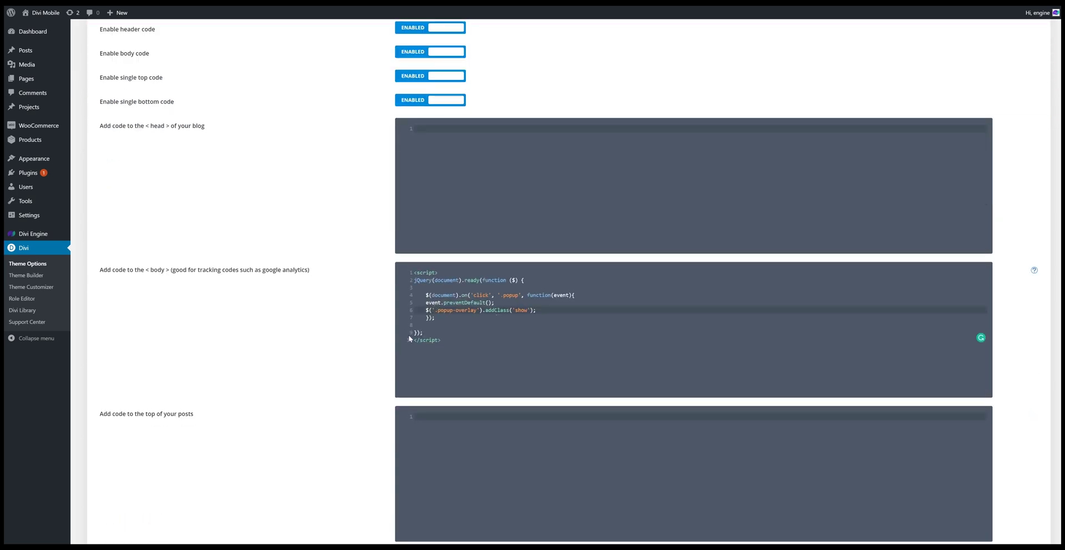
scroll(333, 402, "down", 5)
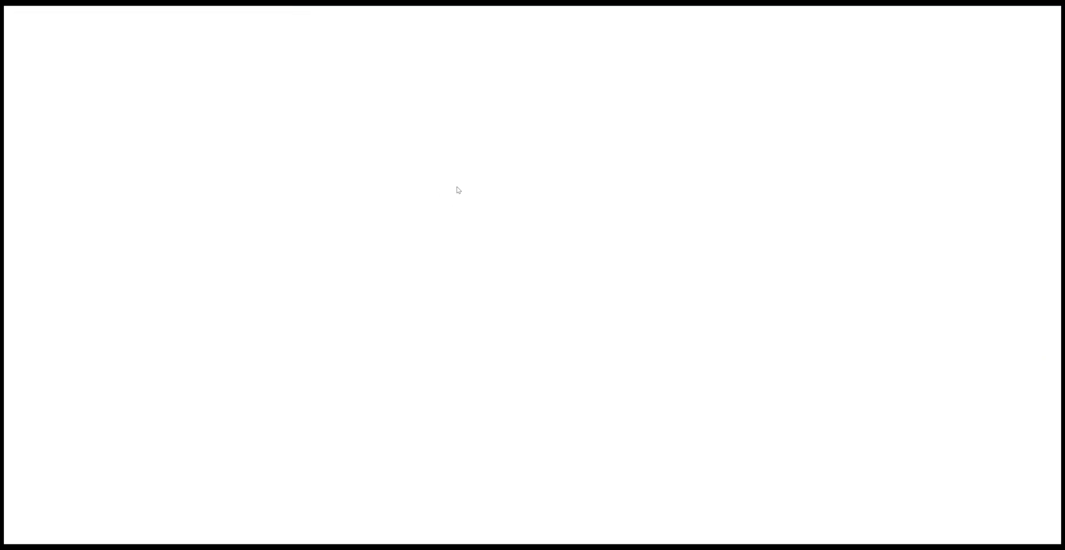
Reload the live page and test opening the contact form popup with the "Schedule A Call" button
right_click(462, 150)
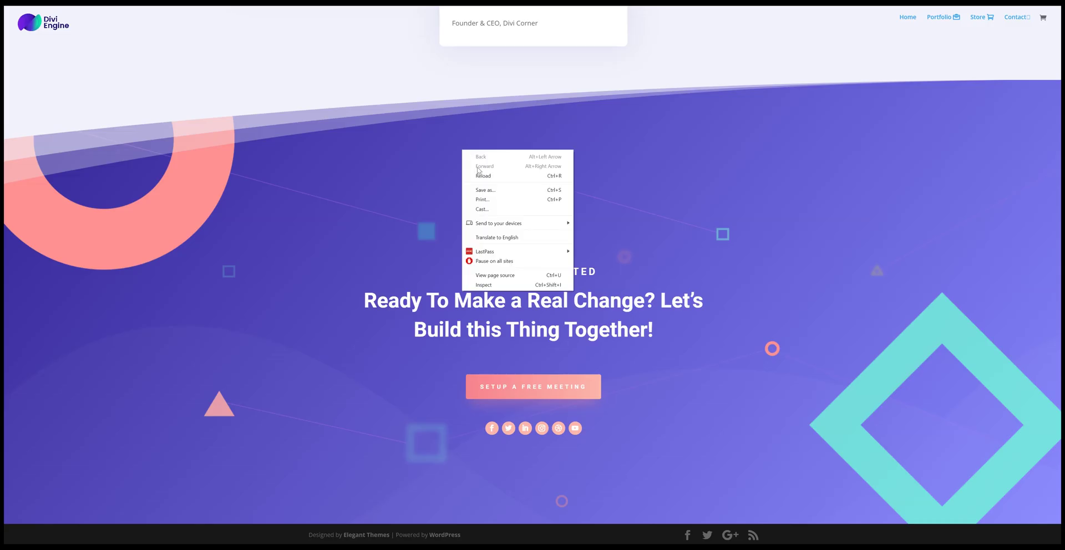
key("Escape")
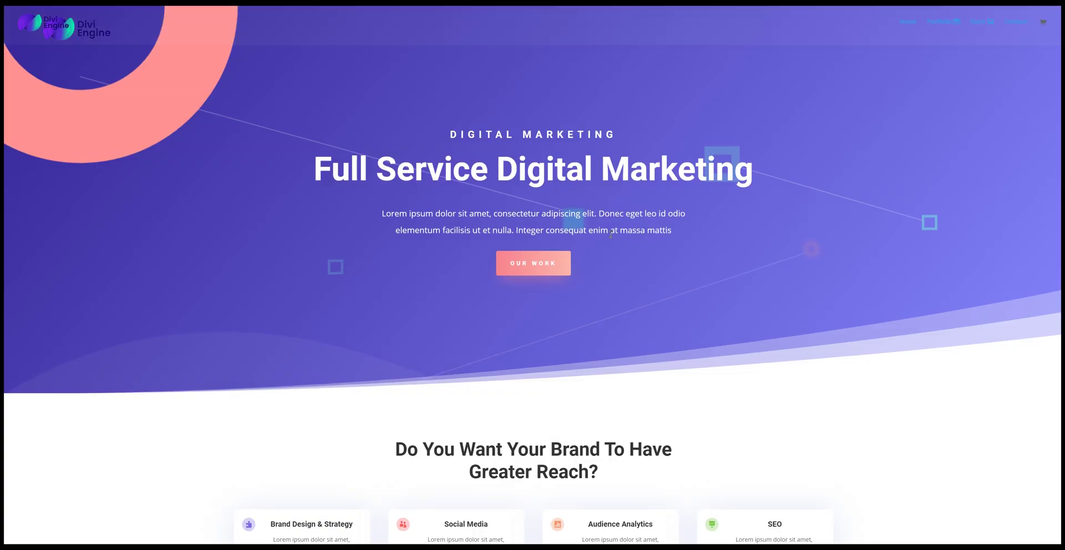
scroll(611, 234, "down", 10)
left_click(710, 251)
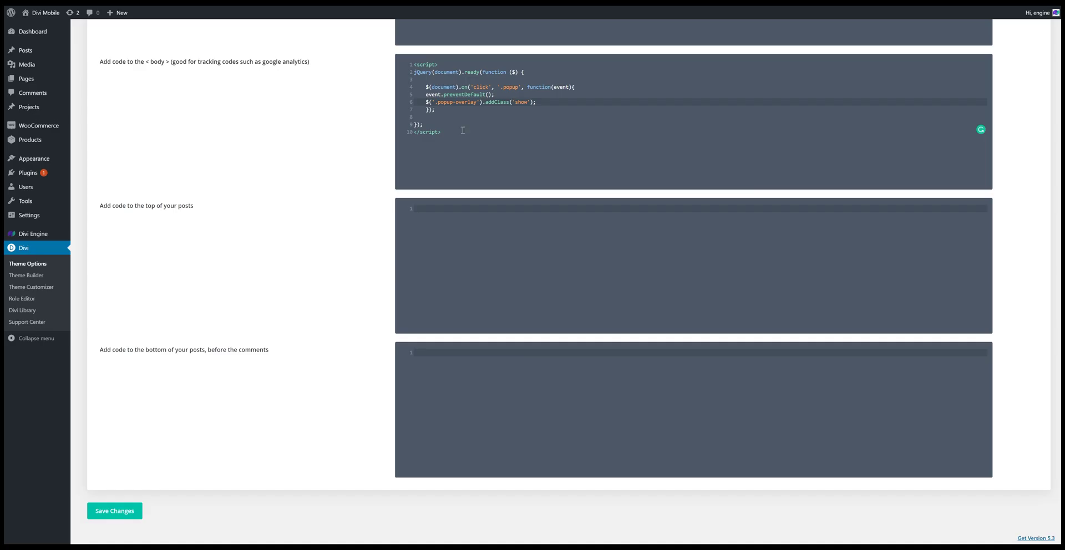
Add a second document click handler for '.popup-overlay' below the existing '.popup' handler in Divi's body integration code
scroll(468, 128, "up", 2)
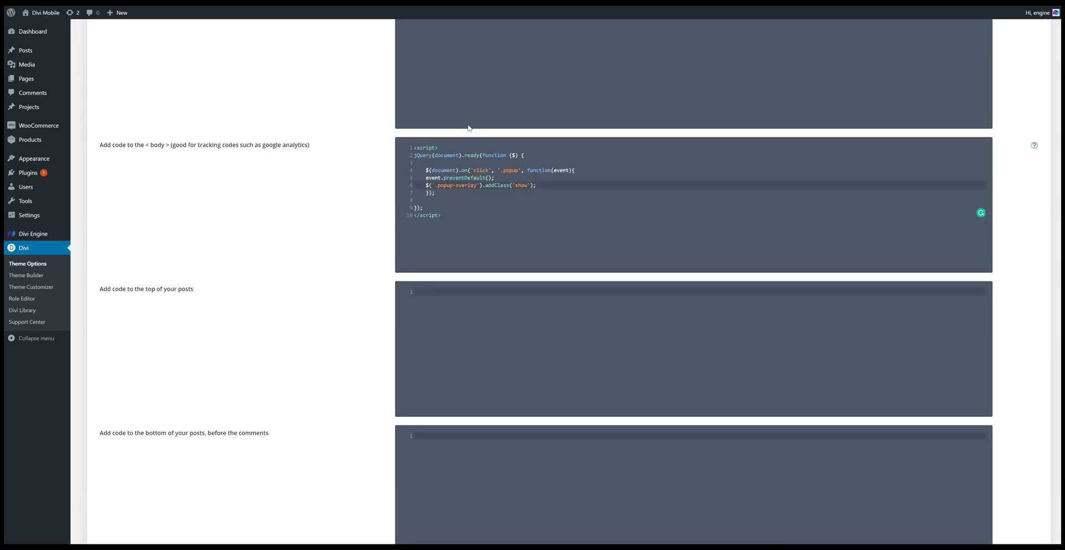
left_click(458, 196)
key("Return")
key("Return")
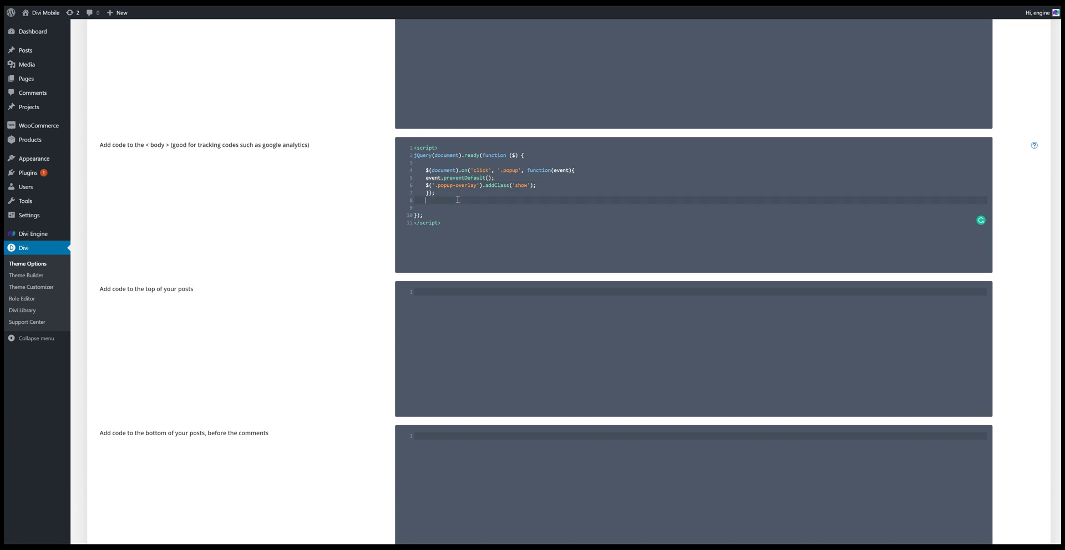
left_click(575, 169)
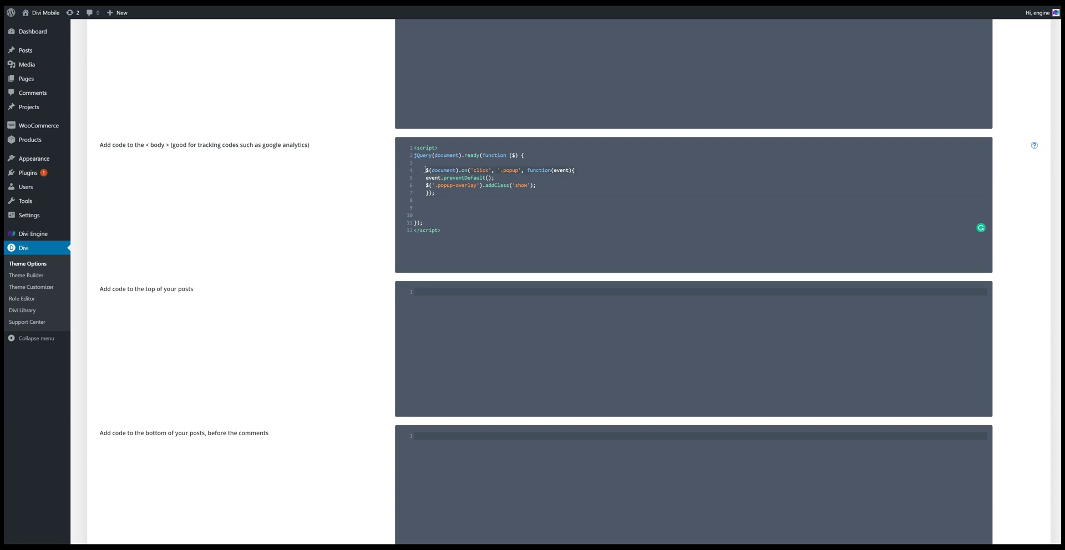
type("$(document).on('click', '.popup', function(event){")
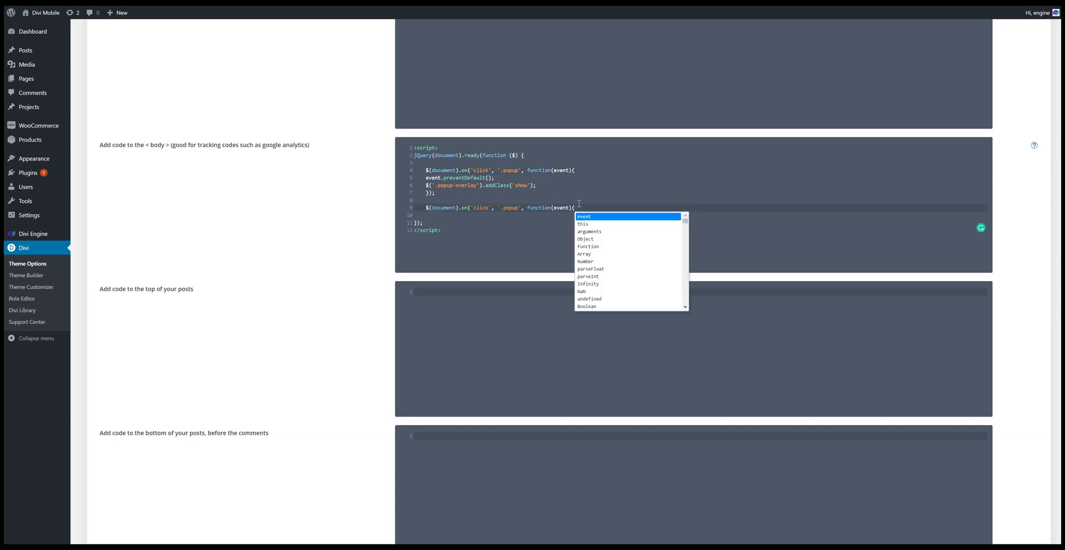
key("Escape")
key("Return")
key("Return")
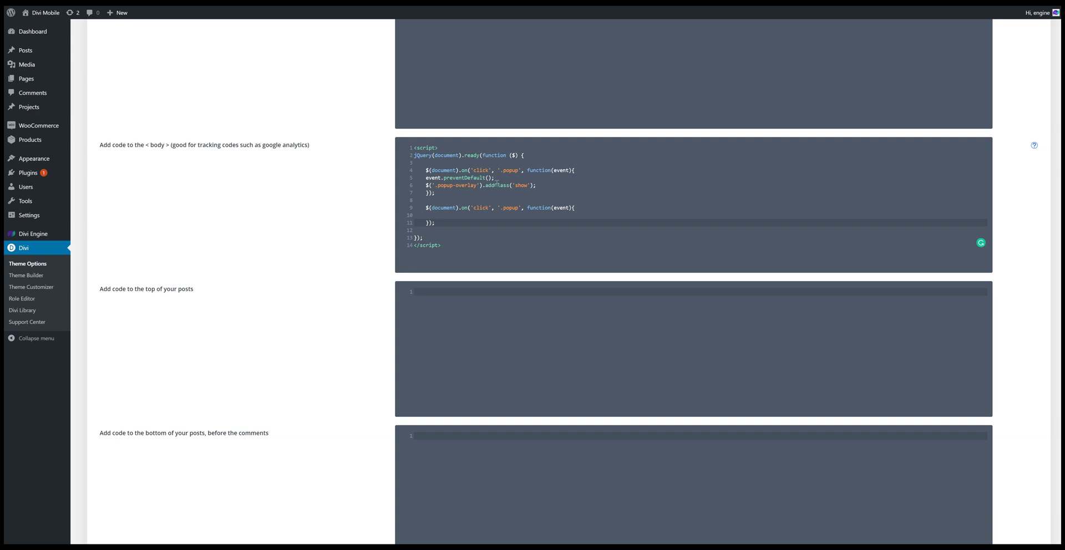
left_click(519, 207)
type("-overlay")
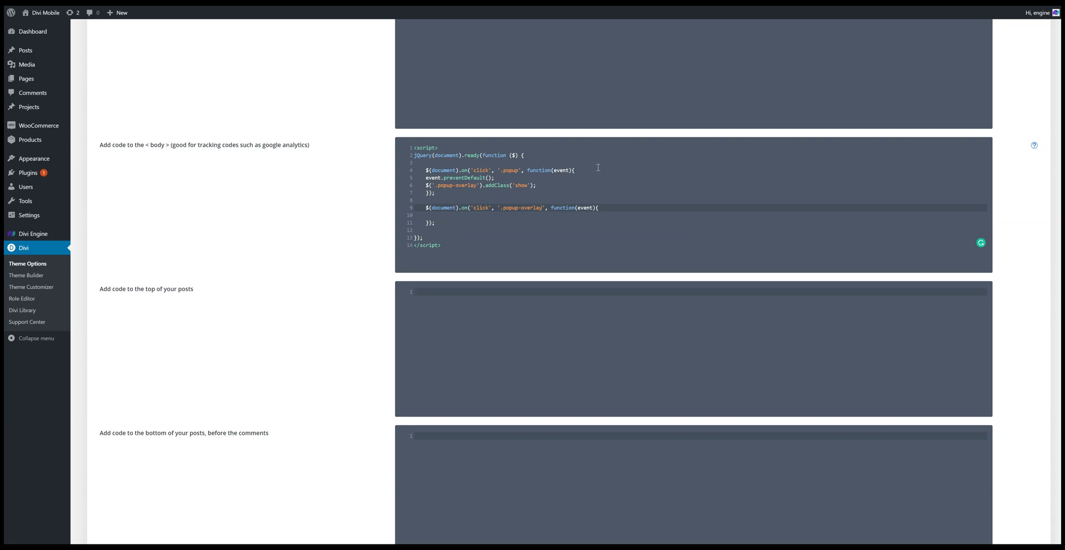
Add the line $('.popup-overlay').removeClass('show'); inside the new handler and save the changes
left_click_drag(551, 187, 550, 177)
key("ctrl+c")
left_click(593, 216)
key("ctrl+v")
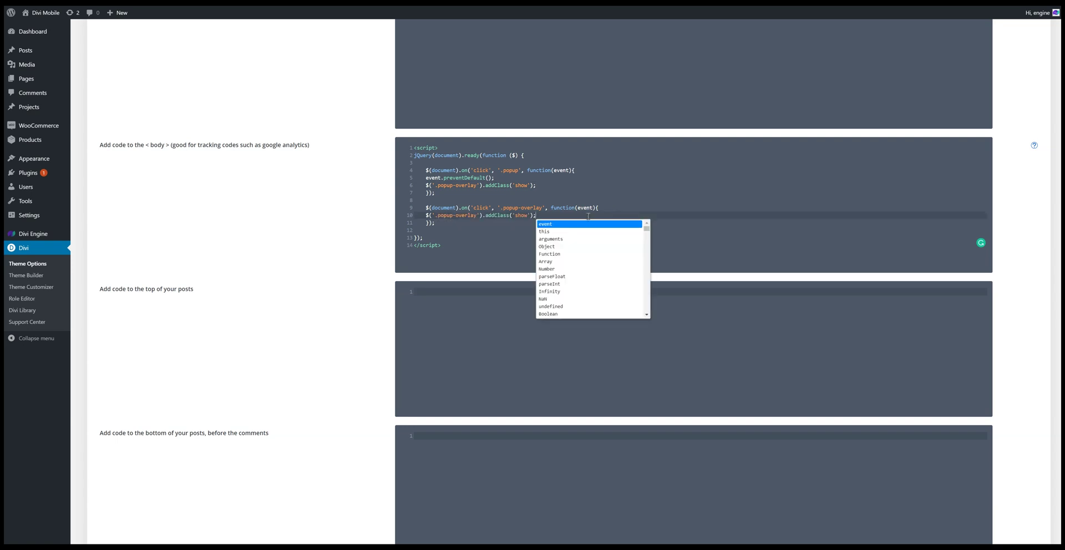
double_click(497, 215)
type("removeClass")
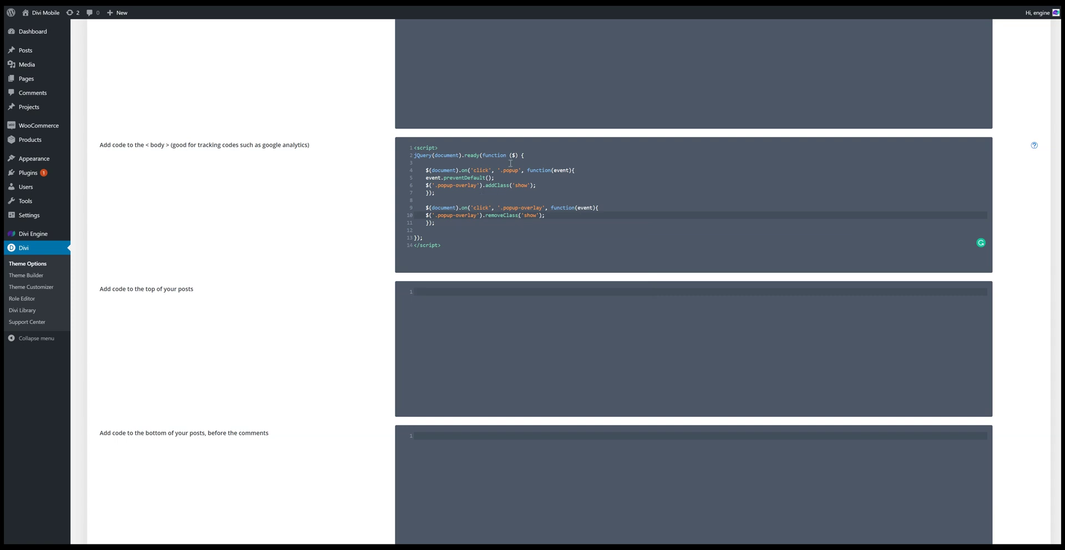
scroll(280, 397, "down", 2)
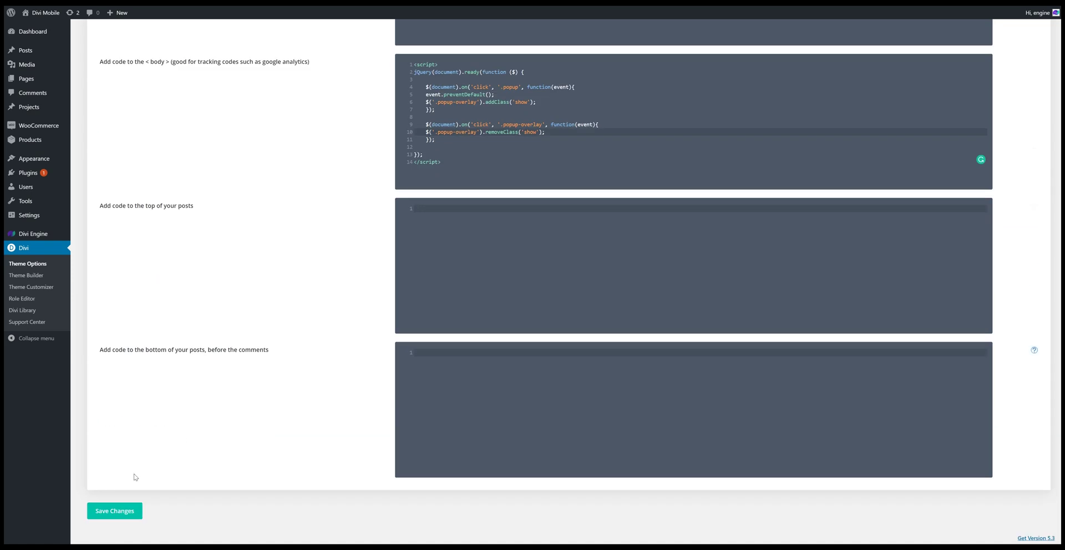
left_click(114, 509)
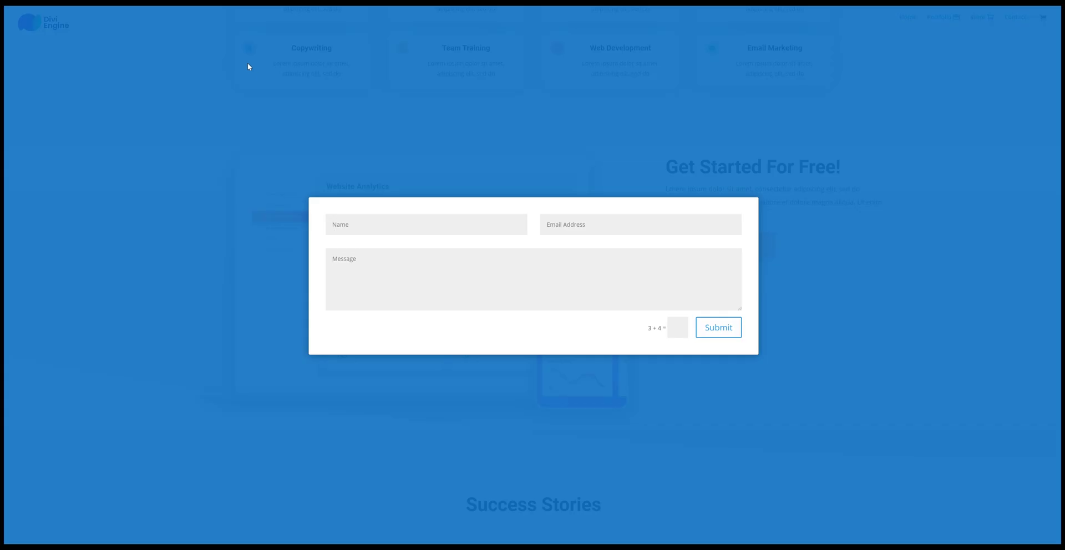
Reload the live page and test repeatedly opening the popup with "Schedule A Call" and closing it through the overlay
right_click(247, 66)
left_click(284, 83)
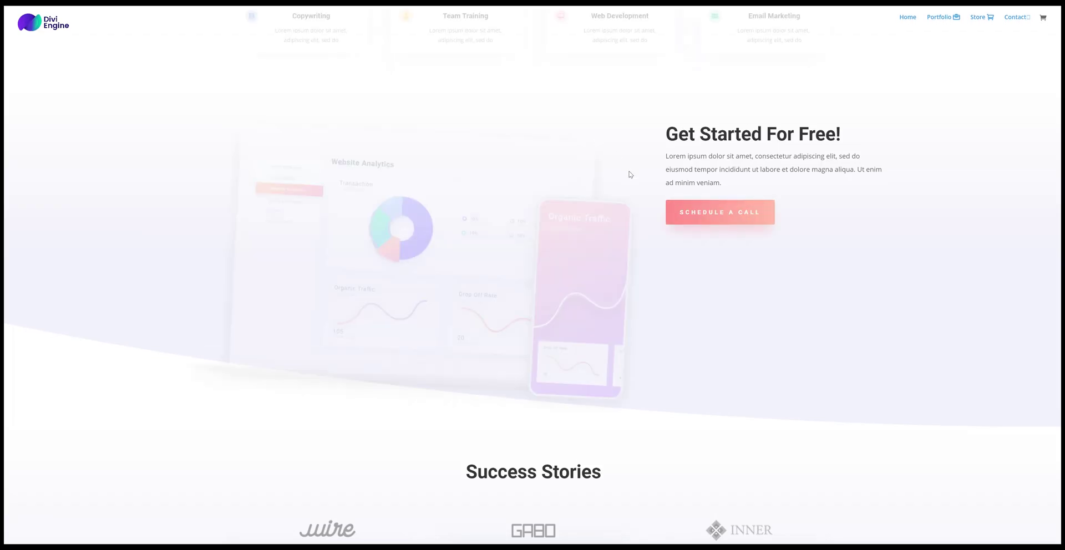
left_click(717, 215)
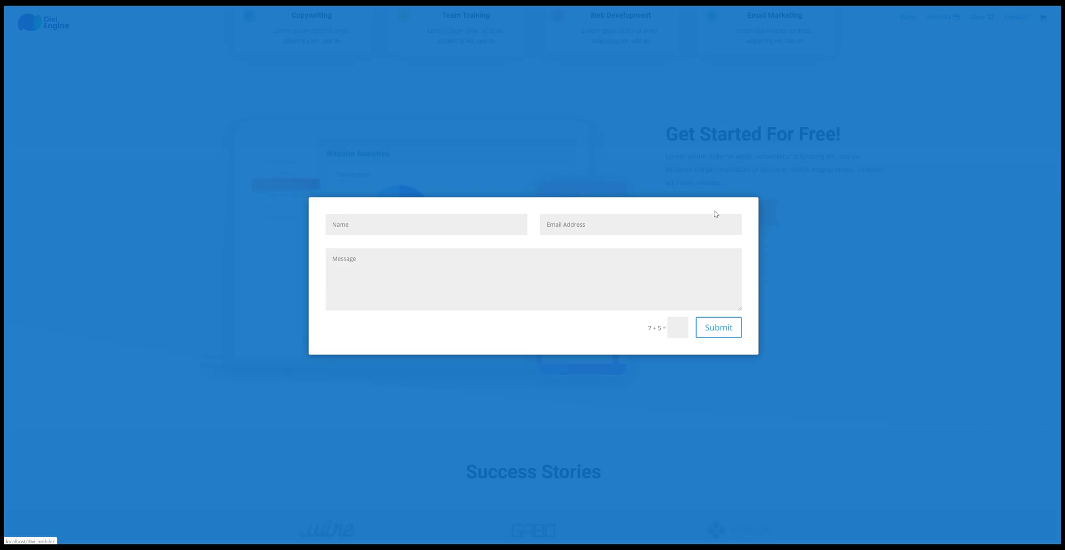
left_click(737, 143)
left_click(754, 224)
left_click(785, 132)
left_click(761, 209)
key("Escape")
left_click(738, 217)
key("Escape")
left_click(746, 212)
Inspect the popup's content column in the developer tools and retest closing and reopening the popup
right_click(625, 211)
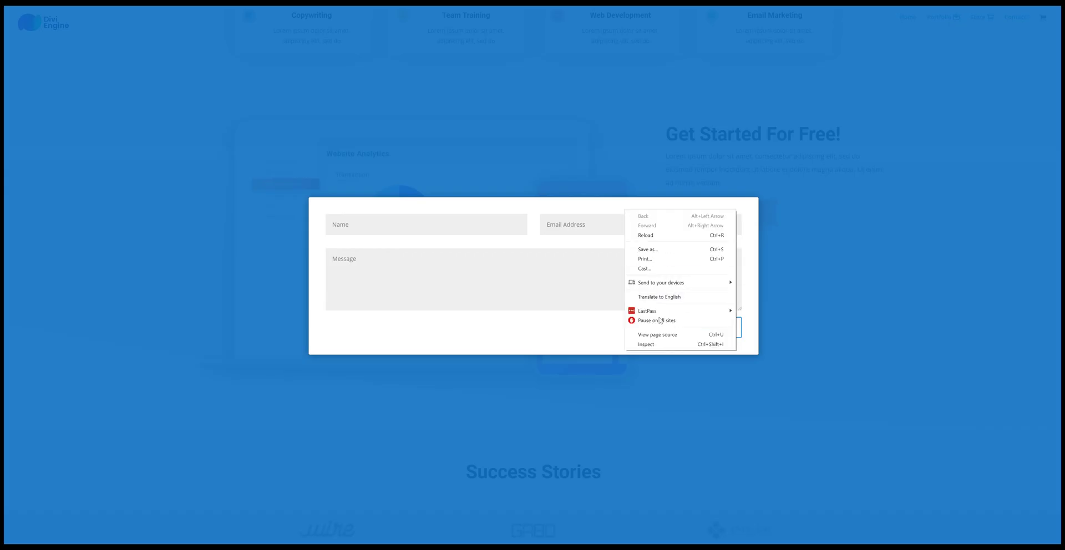
left_click(646, 345)
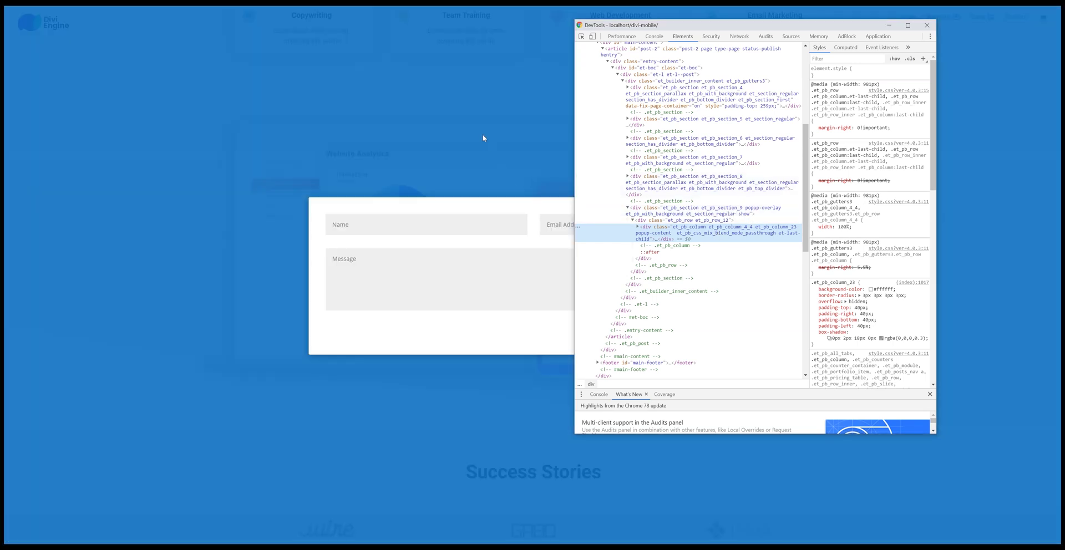
left_click(483, 136)
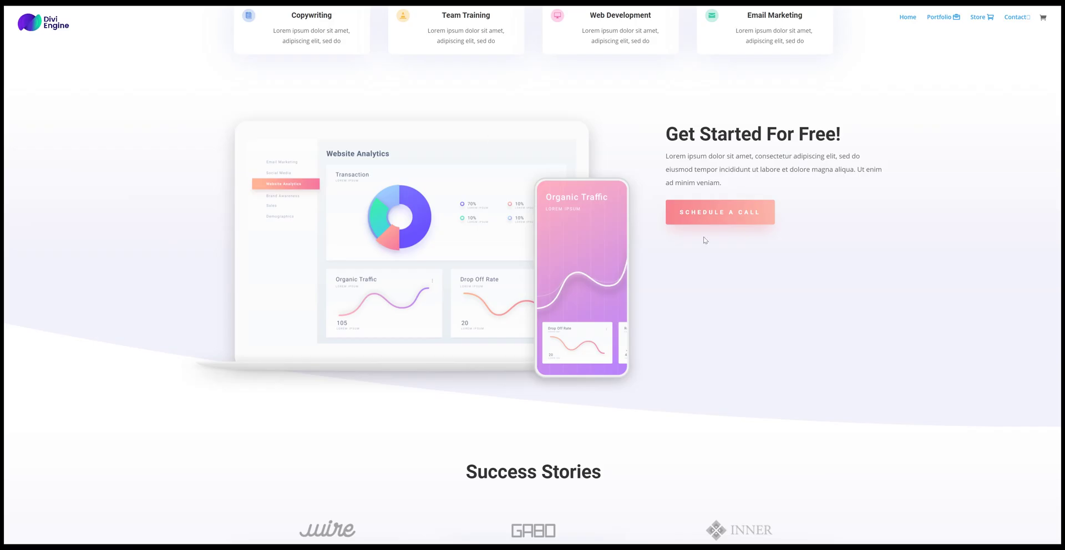
left_click(736, 215)
left_click(562, 179)
left_click(676, 212)
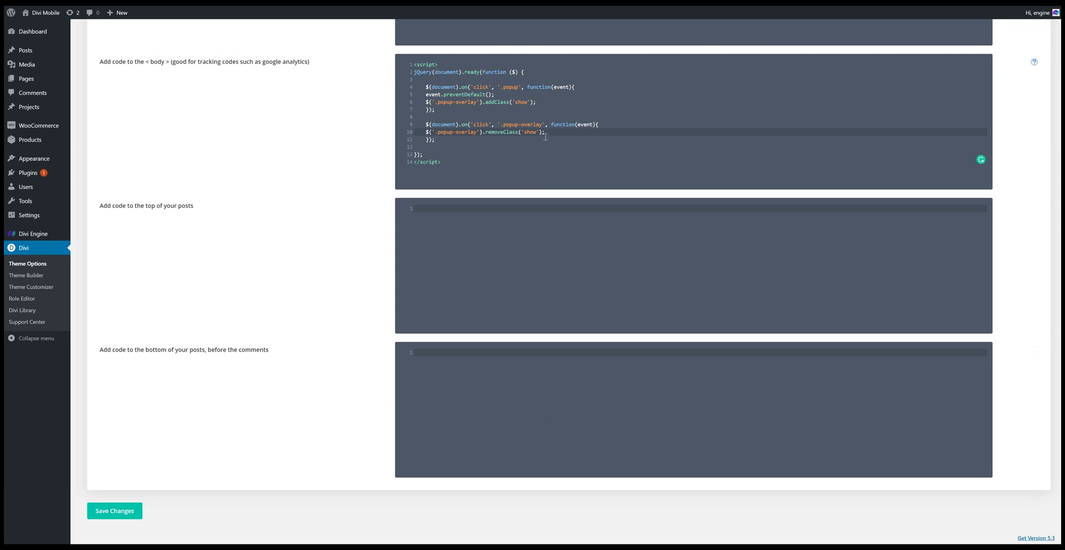
Insert a copy of the overlay click handler's opening line below the removeClass line and change its selector to '.popup-content'
key("Return")
key("Return")
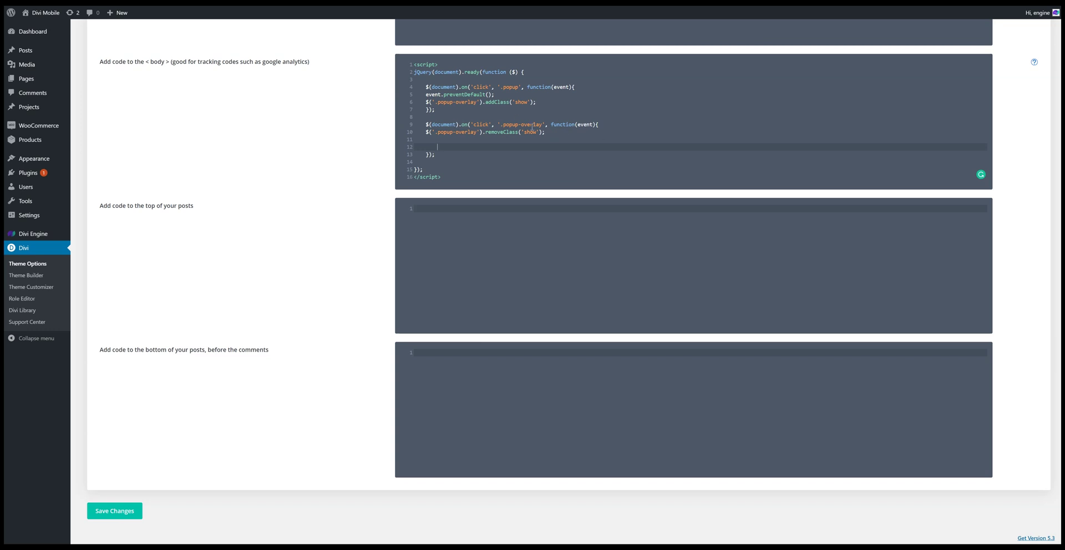
left_click(446, 143)
key("Return")
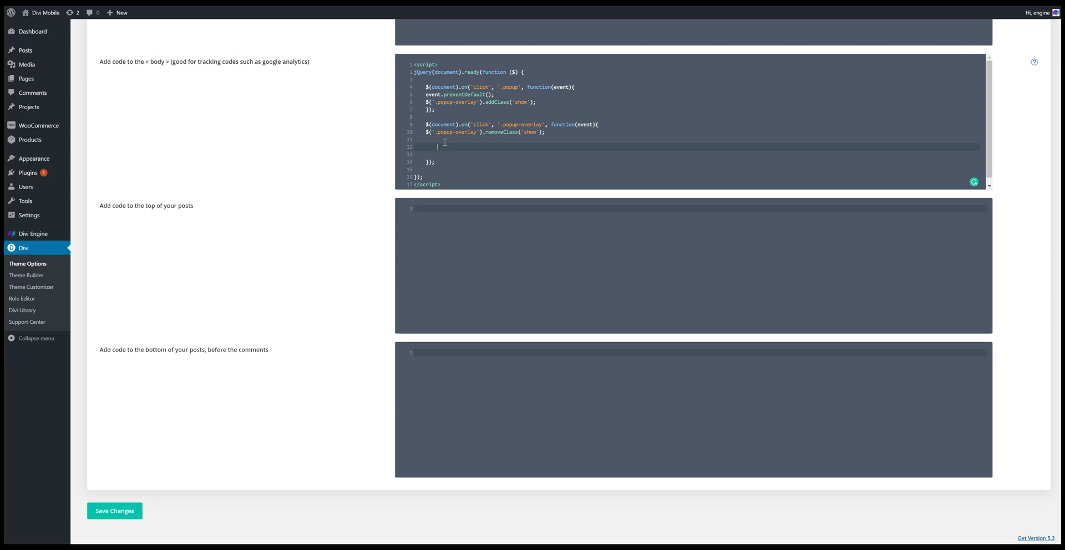
type("$(dd")
left_click_drag(601, 125, 546, 129)
left_click_drag(427, 147, 444, 148)
type("$(document).on('click', '.popup-overlay', function(event){")
double_click(533, 149)
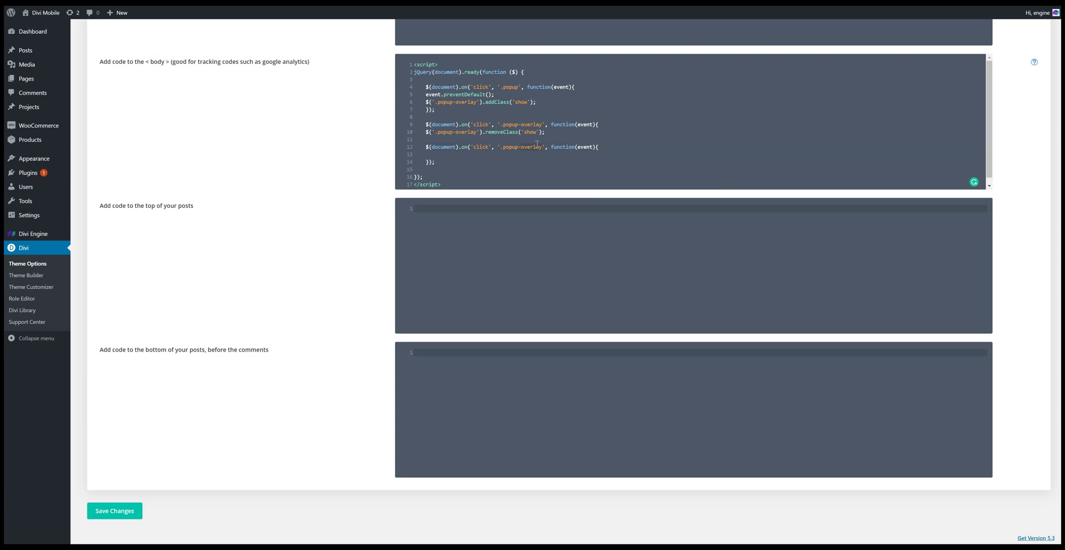
type("content")
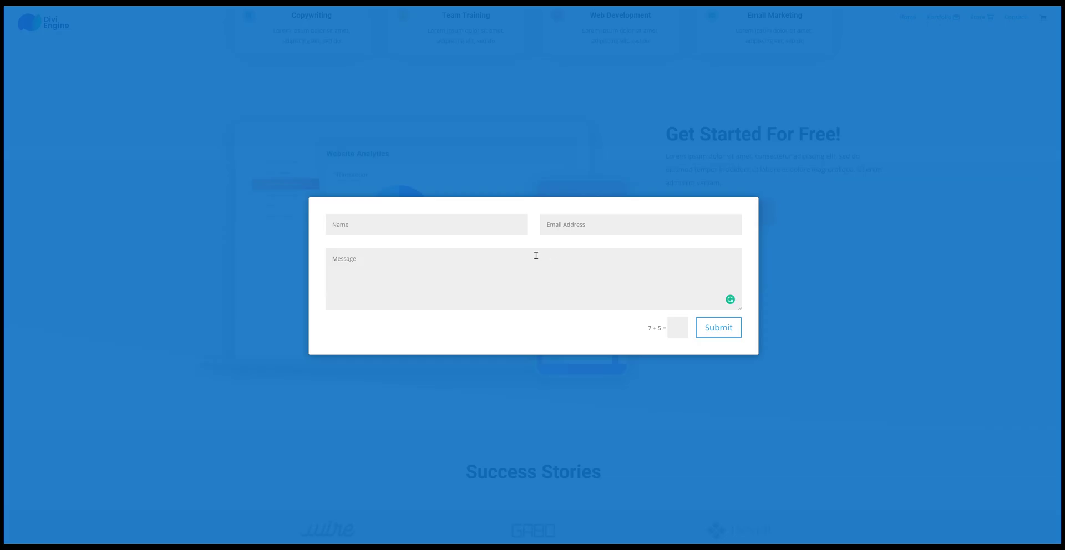
Check the content column's class, complete the '.popup-content' handler with event.stopPropagation(); and closing brackets, and save the changes
right_click(526, 210)
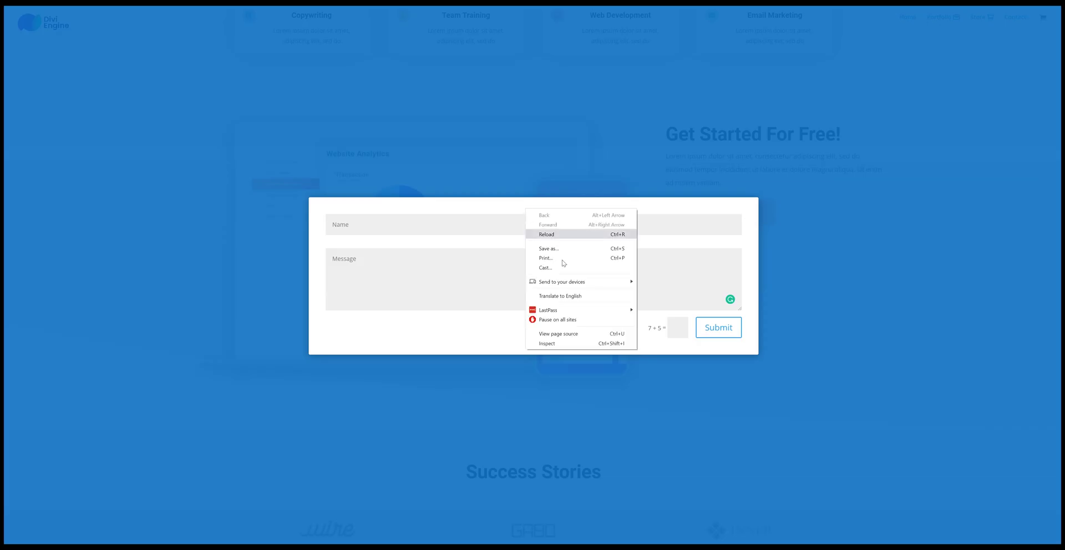
left_click(555, 343)
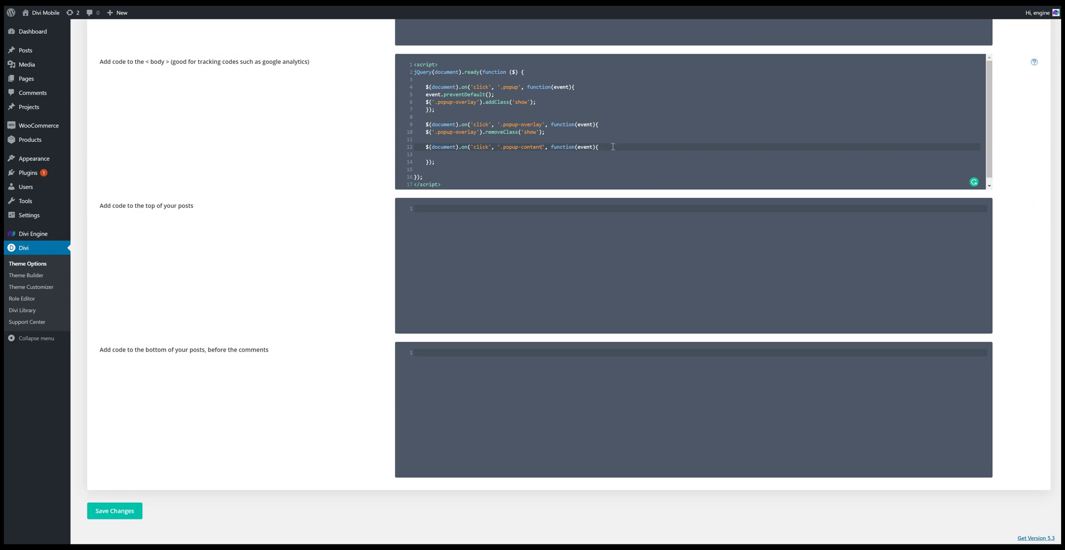
key("Return")
type("});")
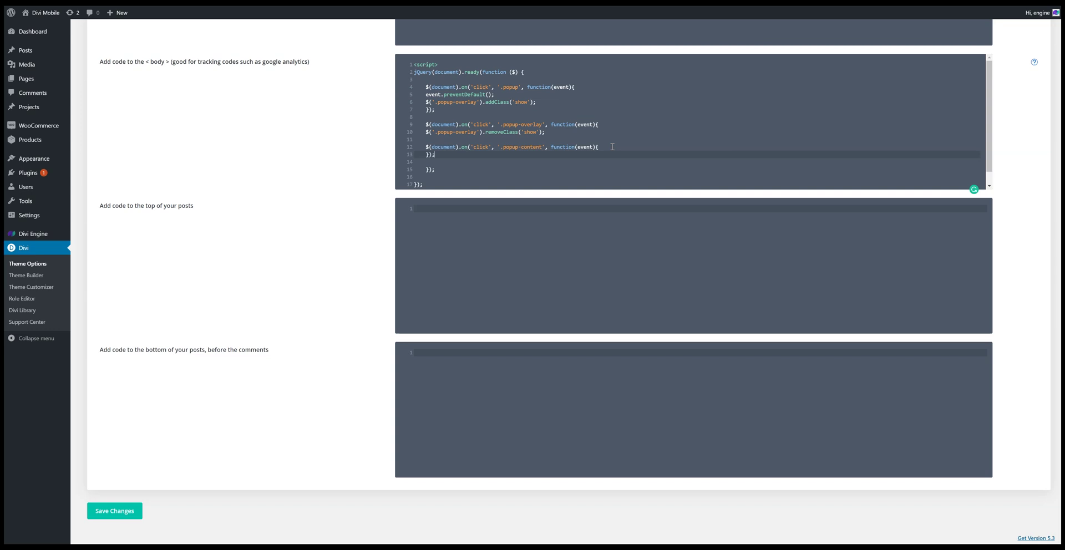
key("Return")
type("eve")
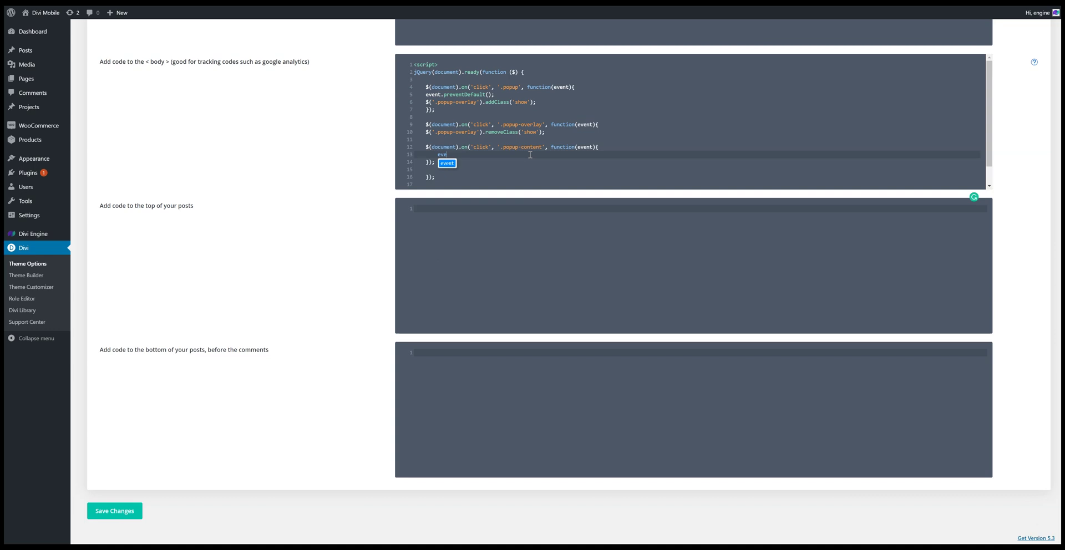
key("Return")
type(".stopPropagation")
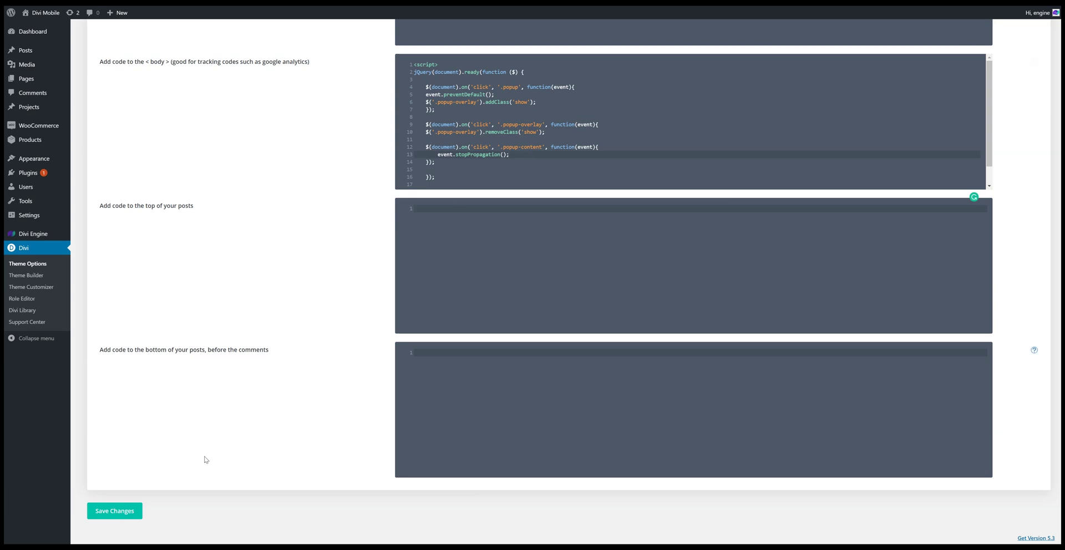
left_click(137, 510)
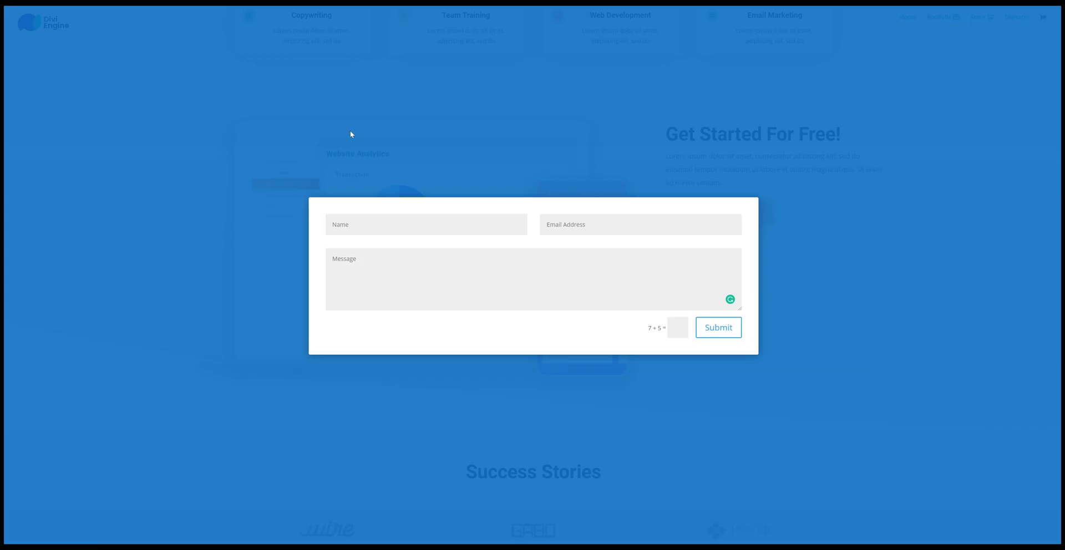
Reload the live page and test opening, closing and reopening the popup around the "Schedule A Call" button
left_click(351, 134)
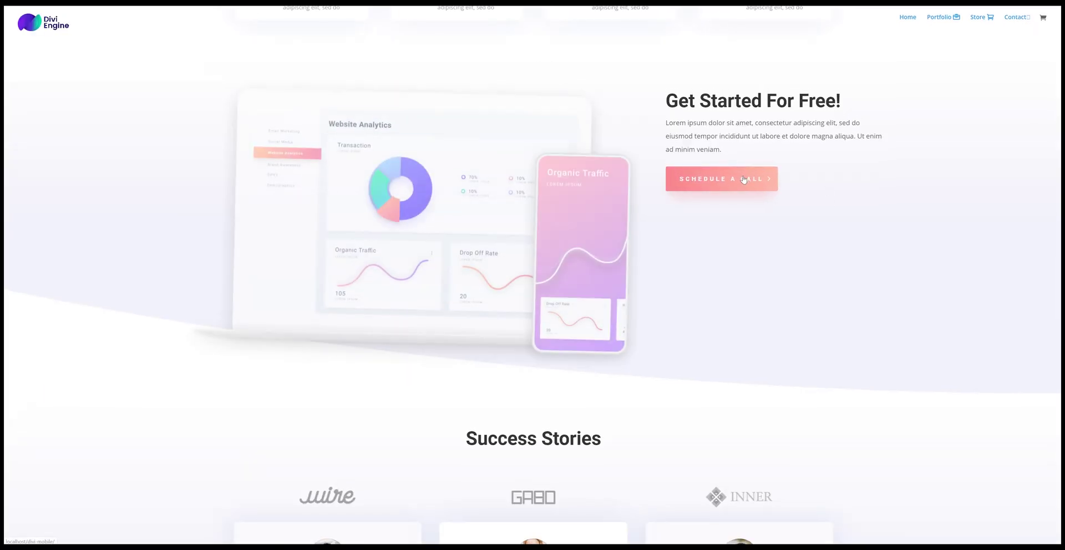
left_click(743, 179)
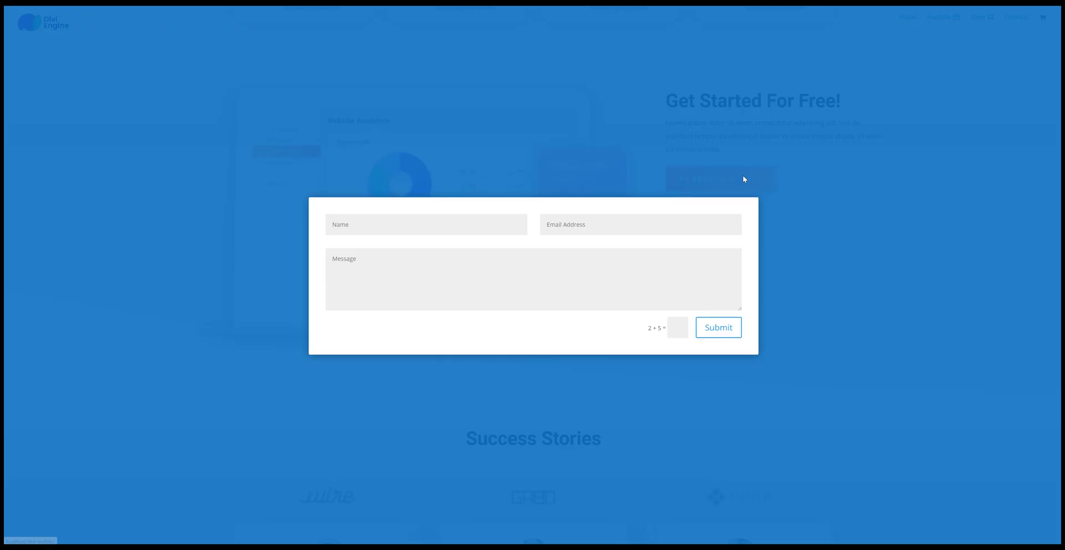
left_click(739, 163)
left_click(739, 179)
Test the popup form's name, email, message and captcha fields, filling in the contact's name
left_click(664, 222)
left_click(639, 274)
left_click_drag(641, 227, 541, 223)
key("BackSpace")
left_click_drag(405, 226, 305, 210)
left_click(732, 181)
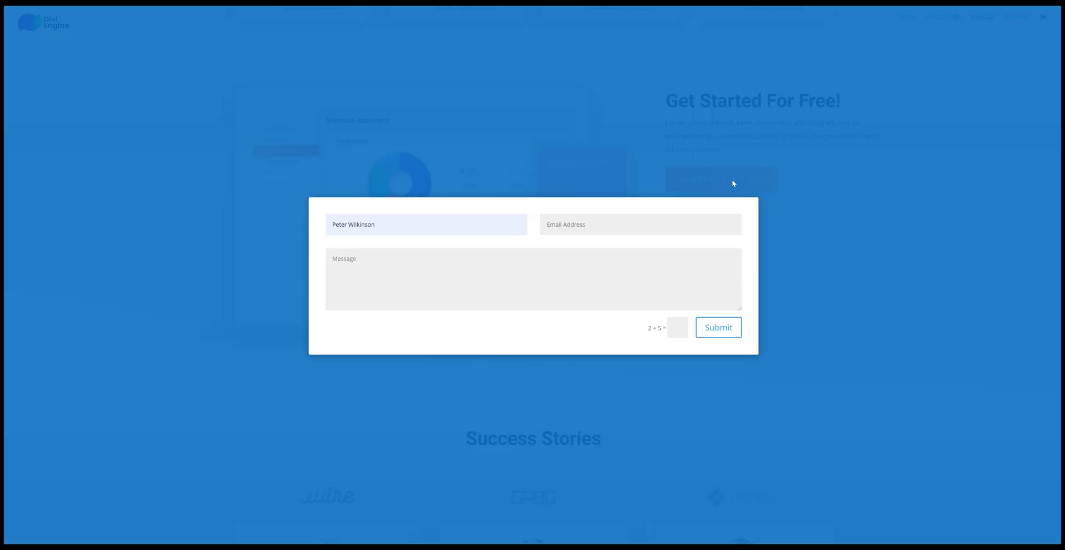
left_click(675, 334)
left_click(622, 285)
left_click(465, 227)
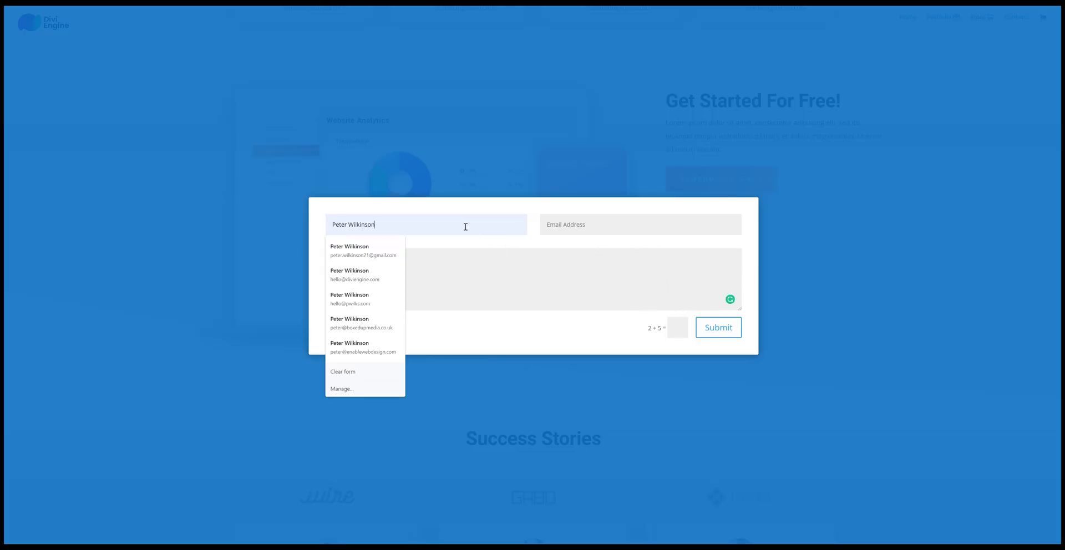
Close the popup through the overlay outside the form and reopen it with "Schedule A Call" to test both actions
left_click(844, 269)
left_click(724, 178)
left_click(863, 218)
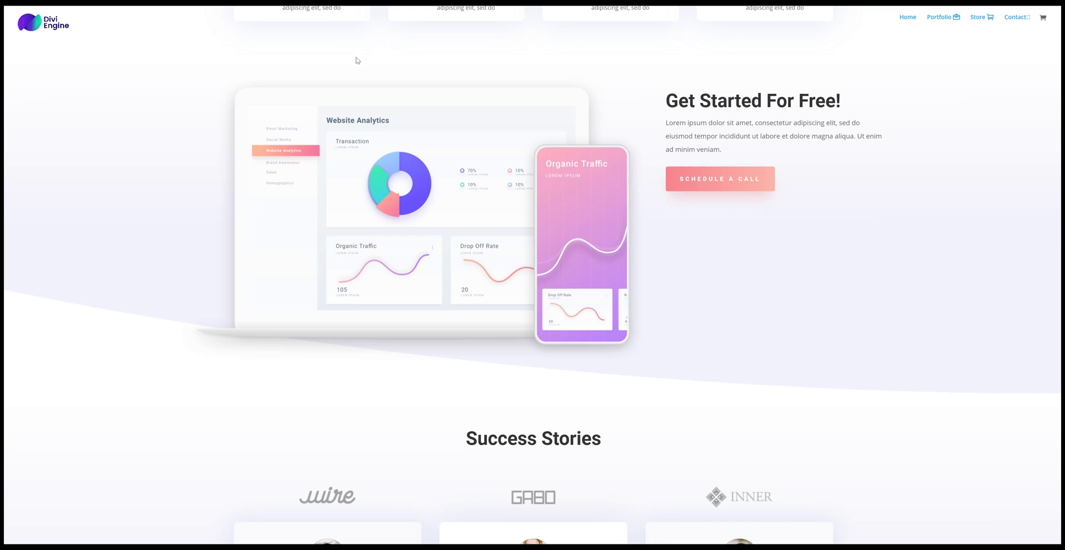
left_click(713, 179)
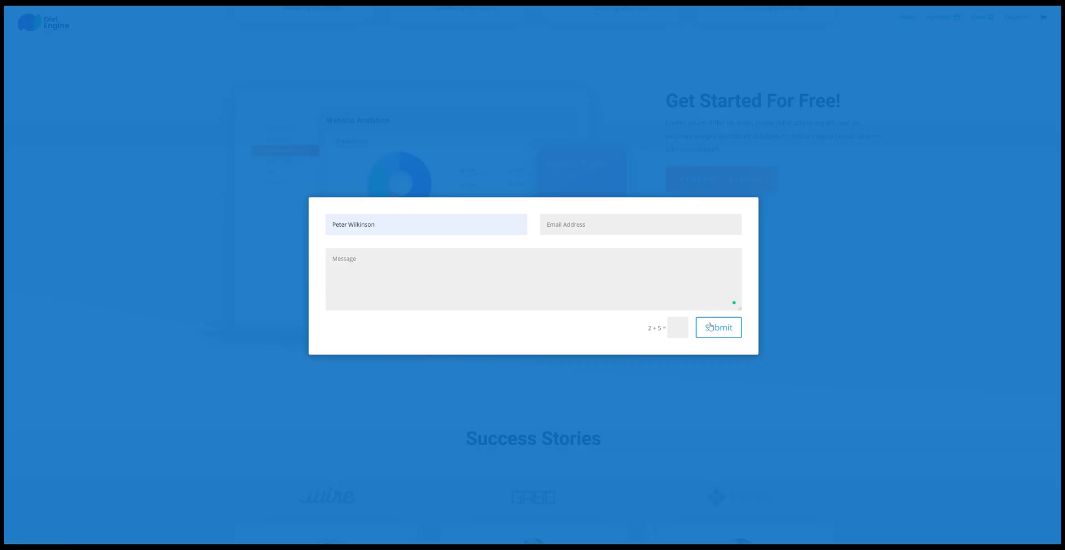
Answer the popup form's captcha with 7 and submit the form with the email and message fields empty
left_click(673, 332)
type("7")
left_click(716, 328)
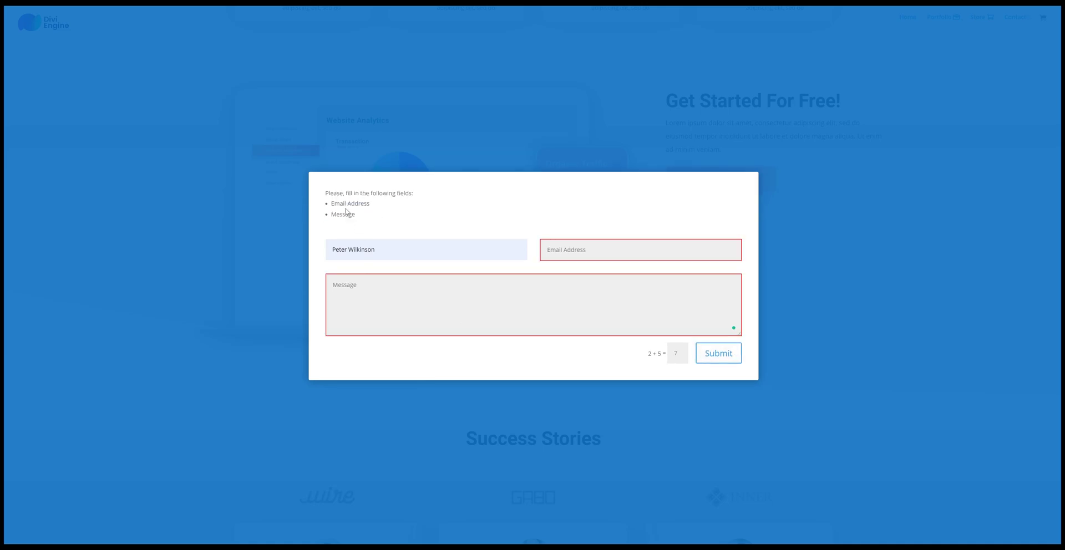
Test closing the popup through the overlay and reopening it with "Schedule A Call" several times
left_click(295, 98)
left_click(729, 177)
left_click(754, 93)
left_click(729, 176)
left_click(767, 123)
left_click(743, 181)
left_click(721, 115)
left_click(719, 175)
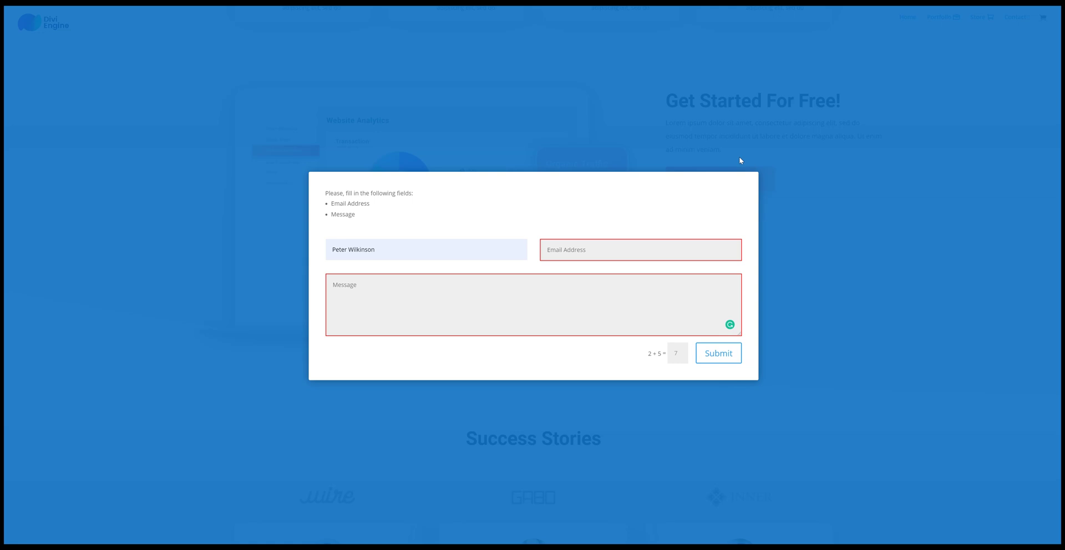
Inspect the open popup's markup and examine the row that wraps the popup-content column
right_click(701, 194)
left_click(721, 329)
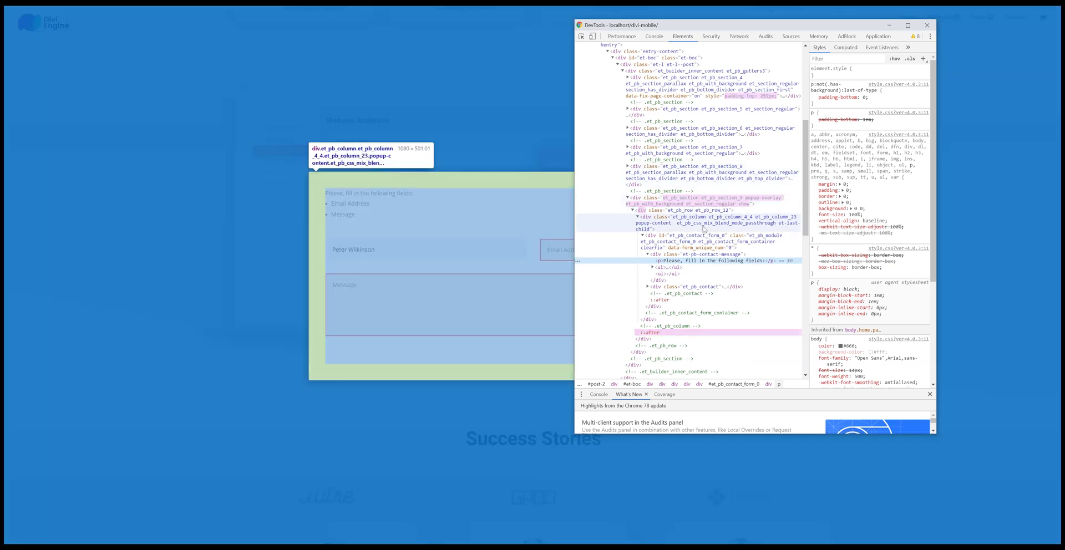
left_click(673, 213)
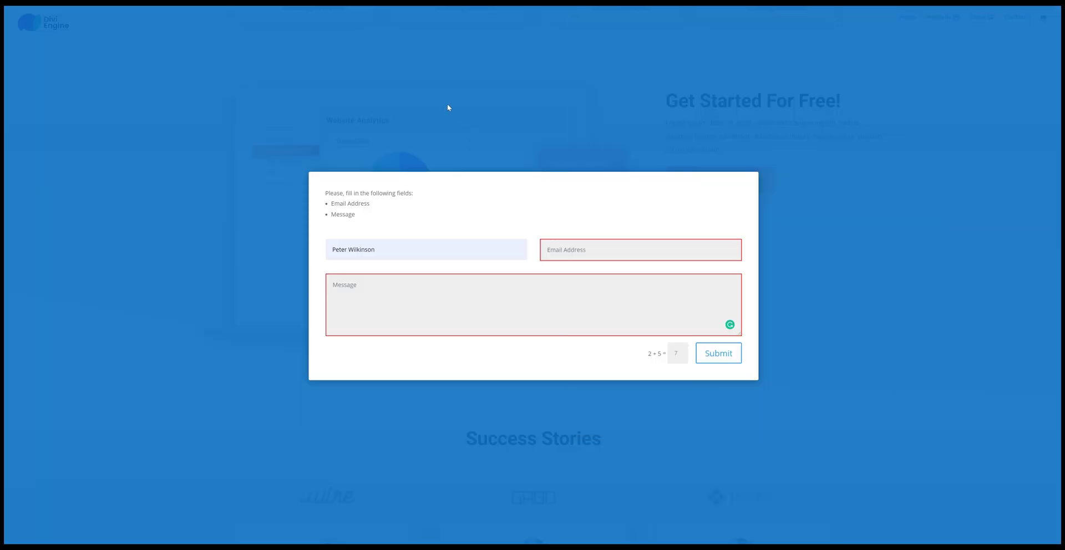
Start a '.popup-overlay > .et_pb_row:after' rule below the existing rules in the General theme options' Custom CSS
left_click(448, 104)
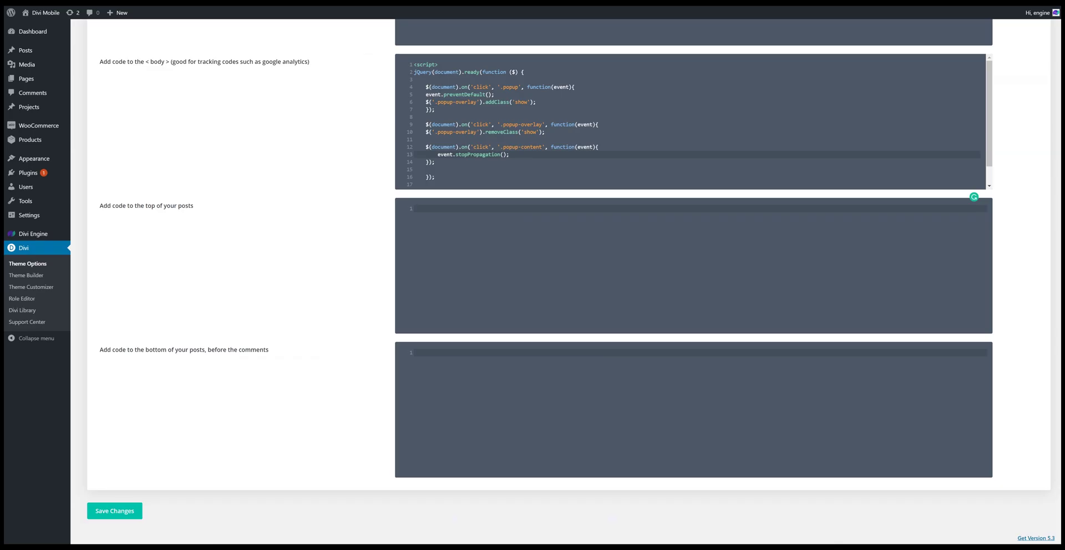
scroll(277, 183, "up", 10)
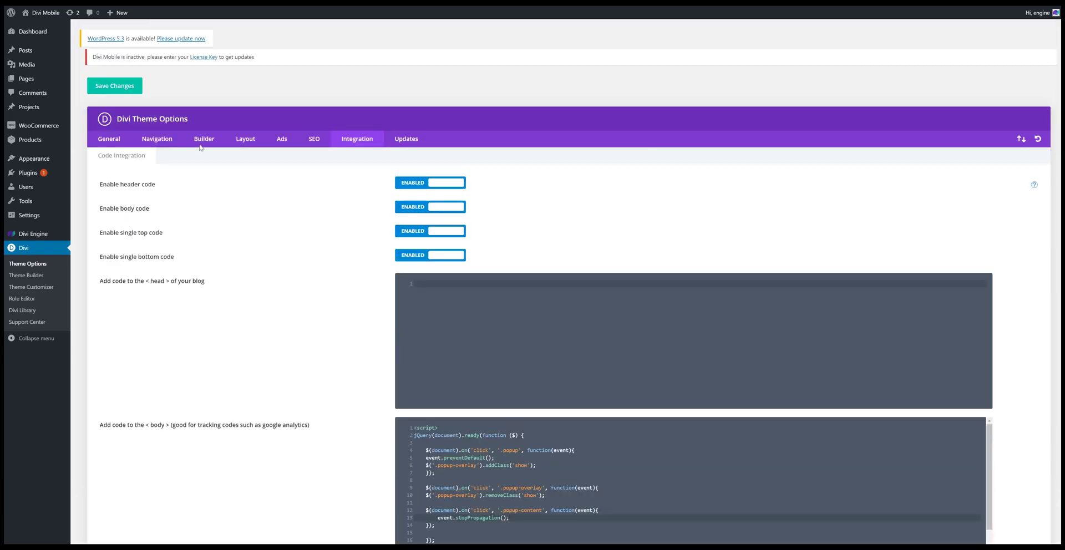
left_click(158, 140)
left_click(108, 139)
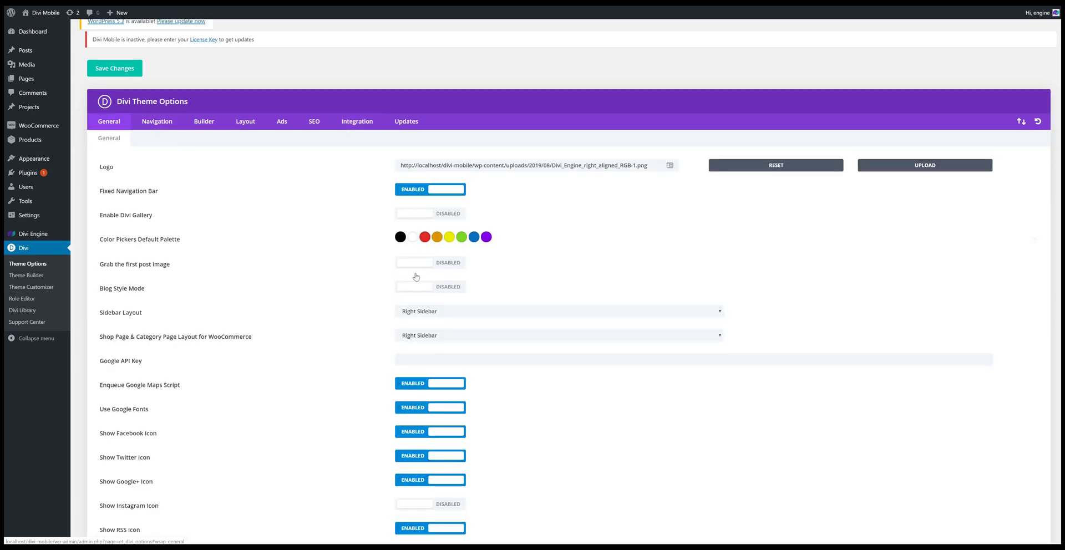
scroll(437, 284, "down", 15)
left_click(462, 452)
key("Return")
key("Return")
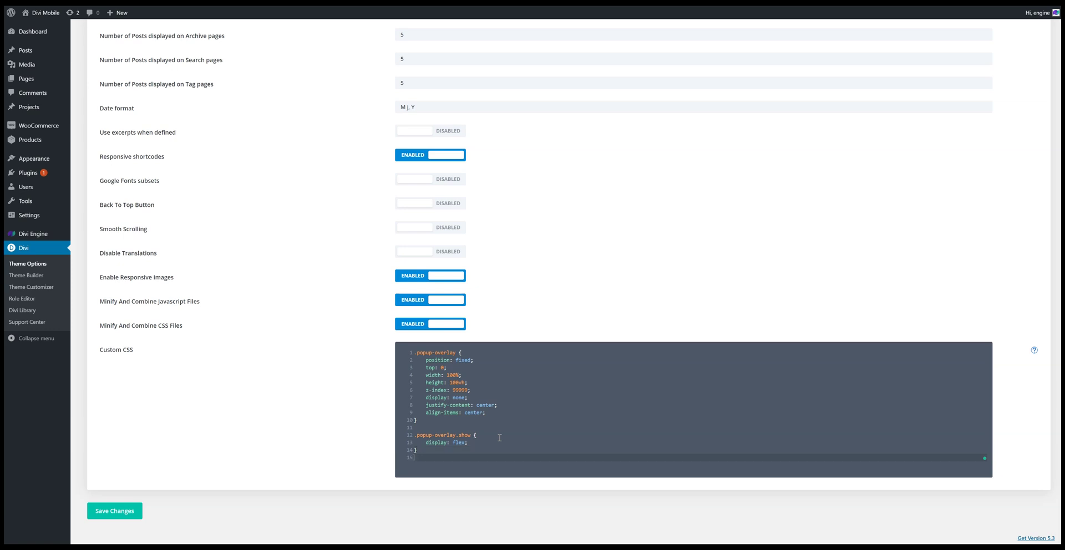
type(".popup-")
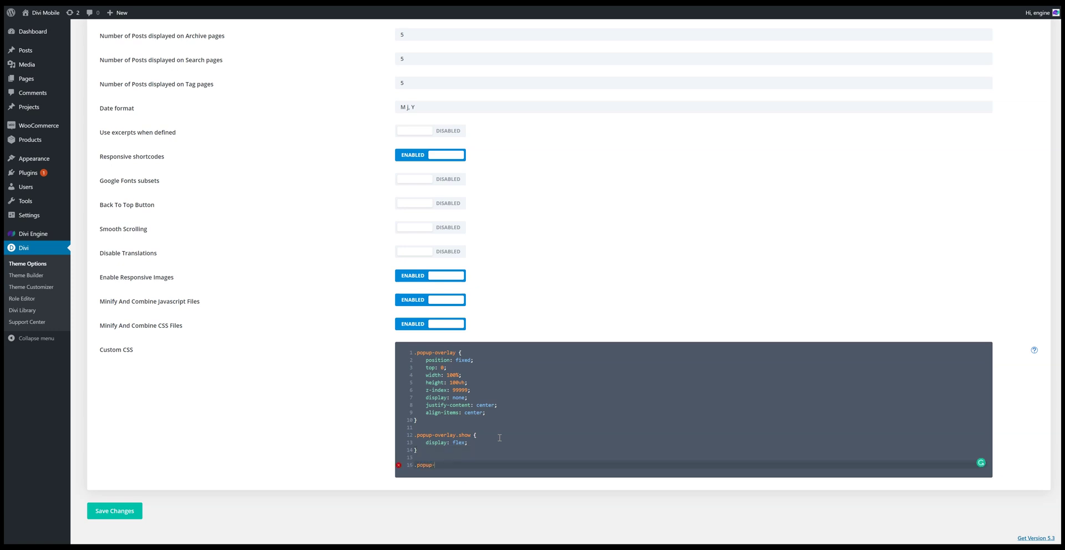
type("overlay > .et_pb_row")
type(":")
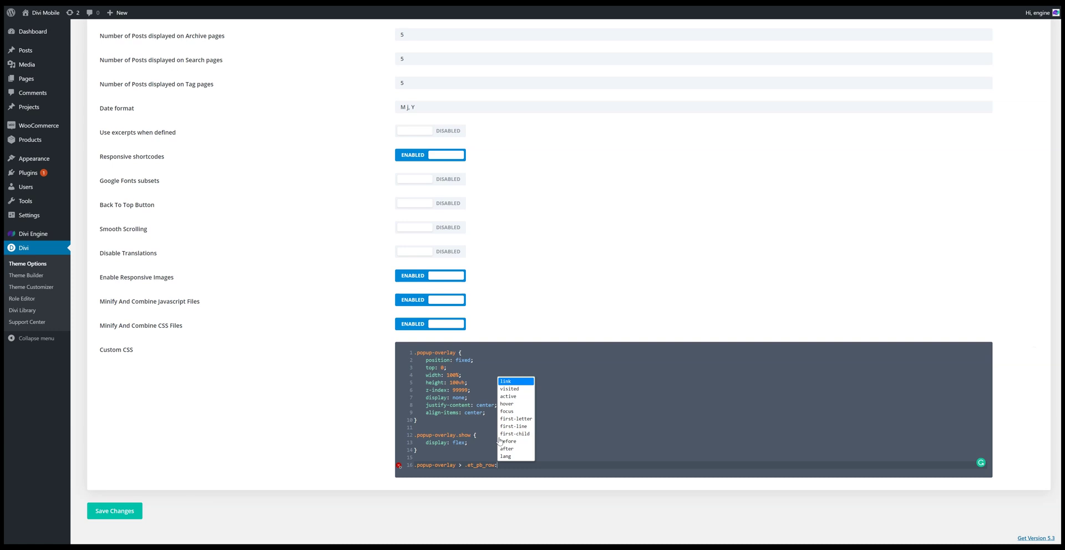
type("after {")
key("Return")
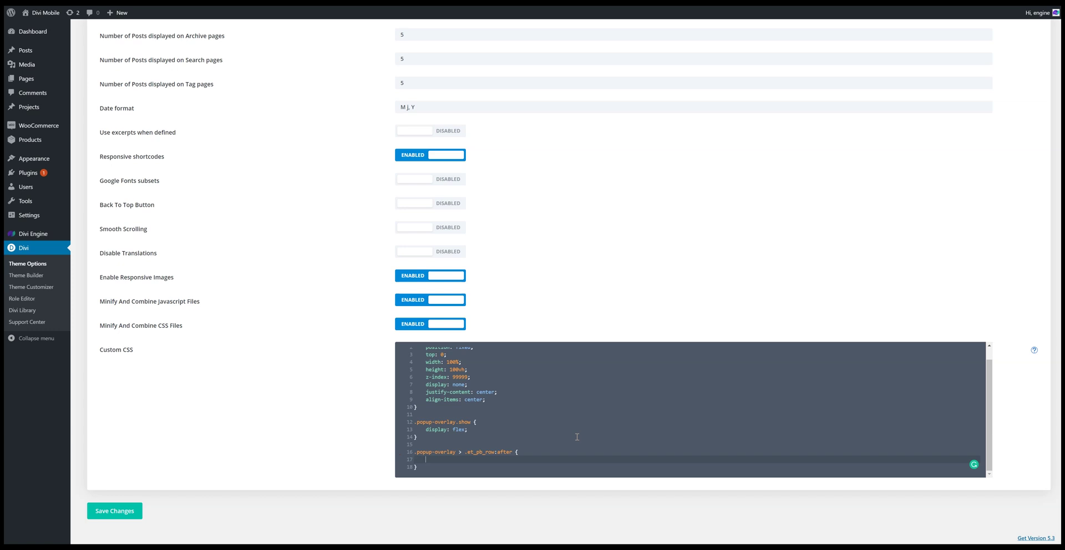
Add display: block; to the '.popup-overlay > .et_pb_row:after' rule
type("d")
key("Down")
key("Down")
key("Up")
key("Return")
type(": bl")
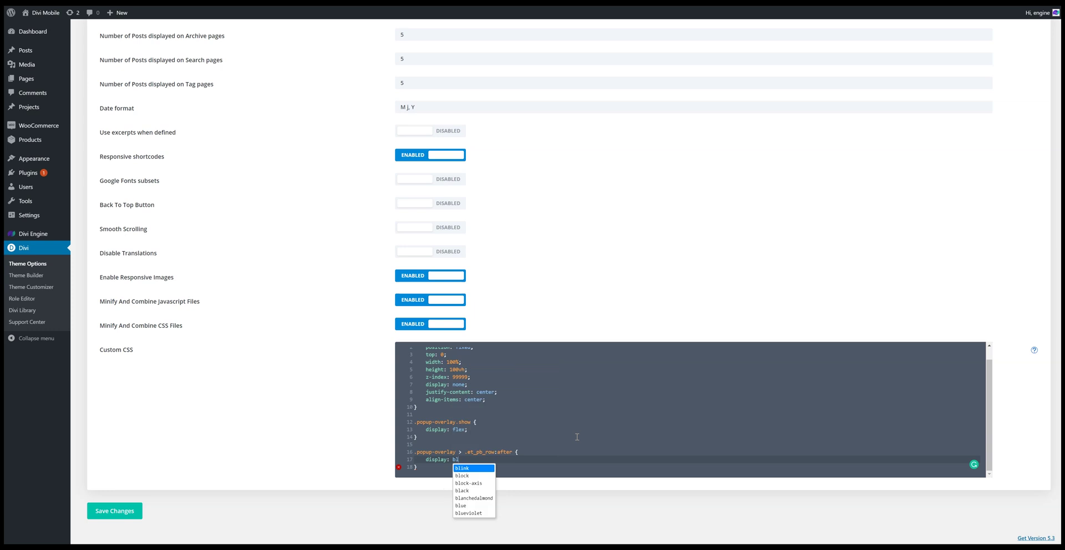
type("ock;")
key("Return")
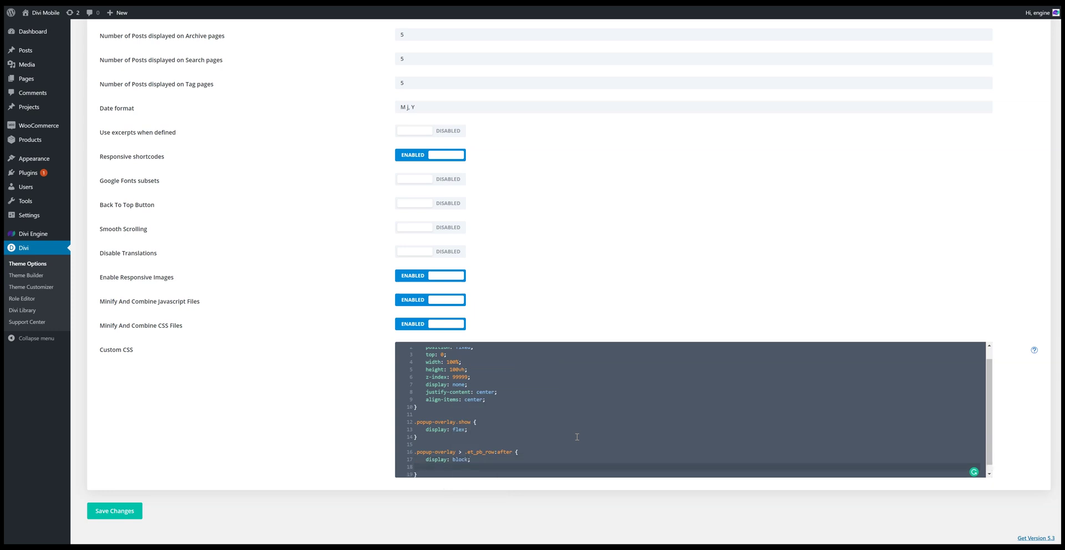
Add content: "sd"; to the row's :after rule and save the theme options
type("contetn")
key("BackSpace")
type("nt: \"sd\";")
left_click(135, 512)
scroll(468, 455, "down", 1)
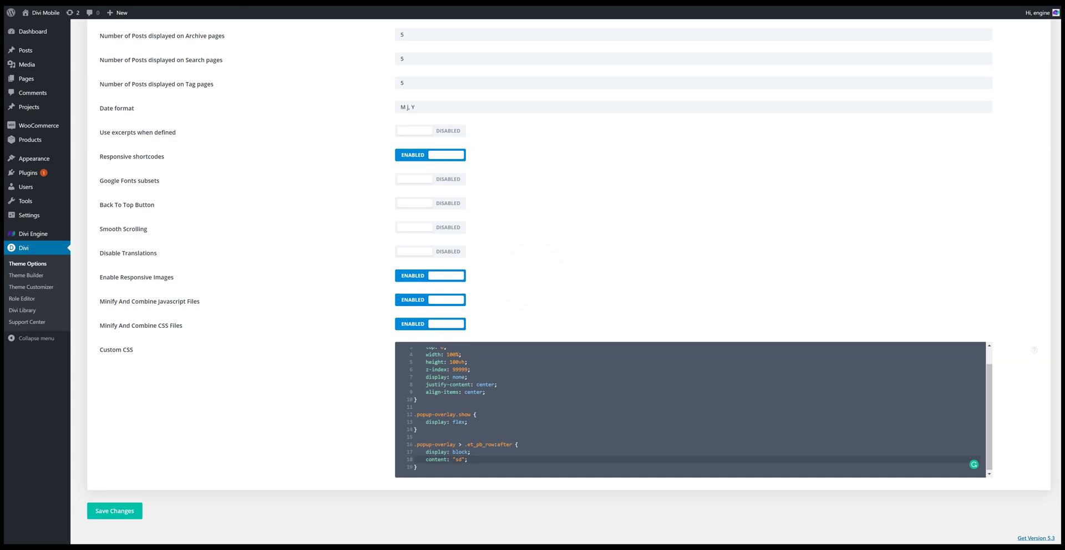
Reload the live page and open the popup with "Schedule A Call"
left_click(257, 3)
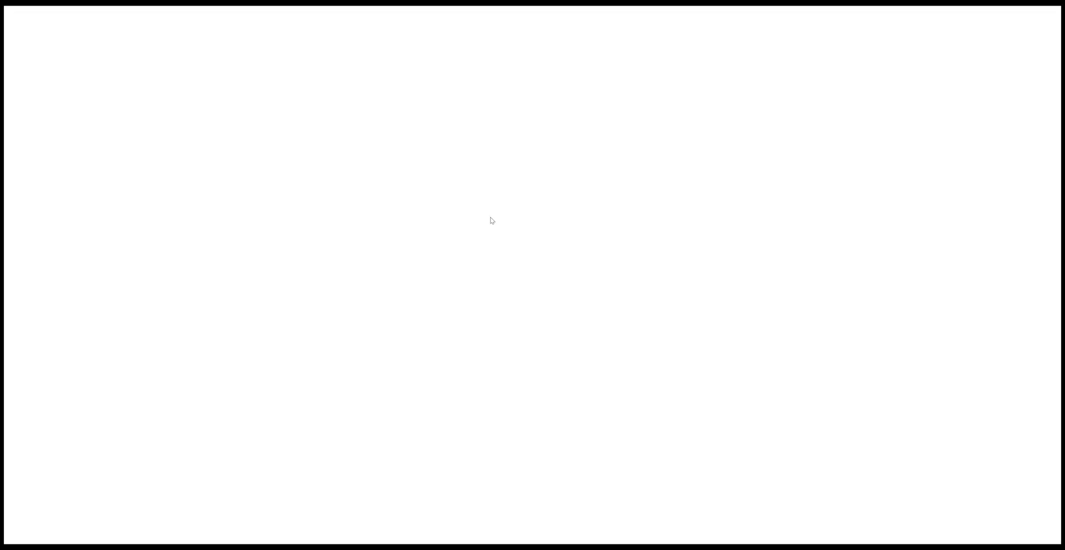
right_click(579, 70)
left_click(613, 98)
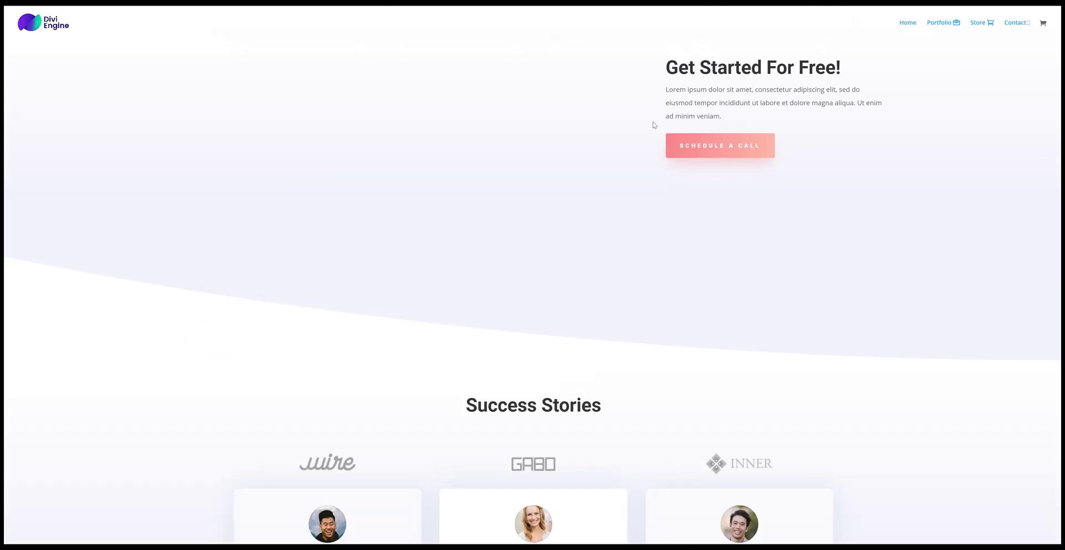
left_click(740, 143)
Inspect the popup row's ::after pseudo-element and move the DevTools window away from its current position
right_click(749, 206)
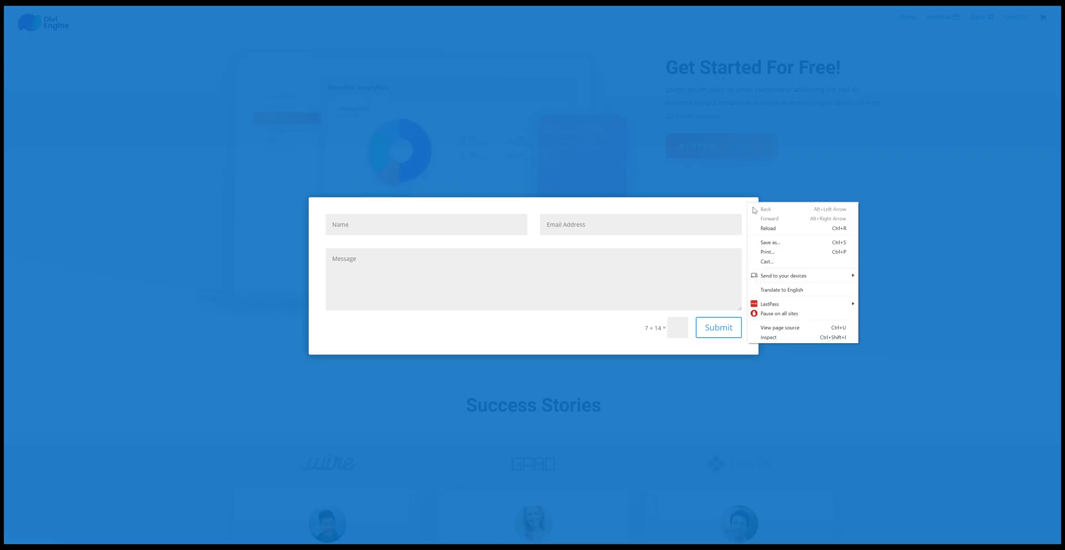
left_click(800, 337)
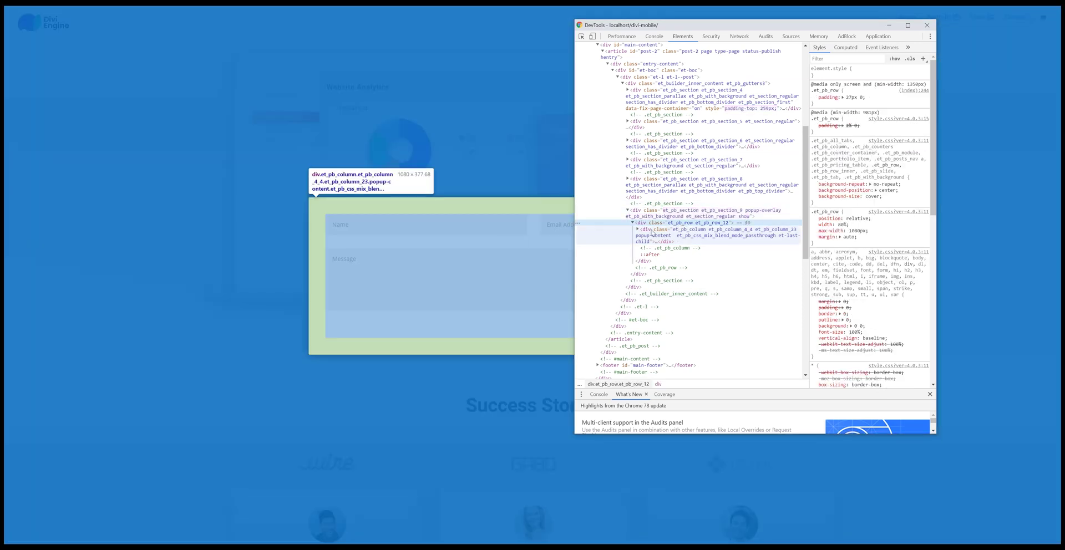
left_click(650, 254)
left_click_drag(826, 25, 494, 147)
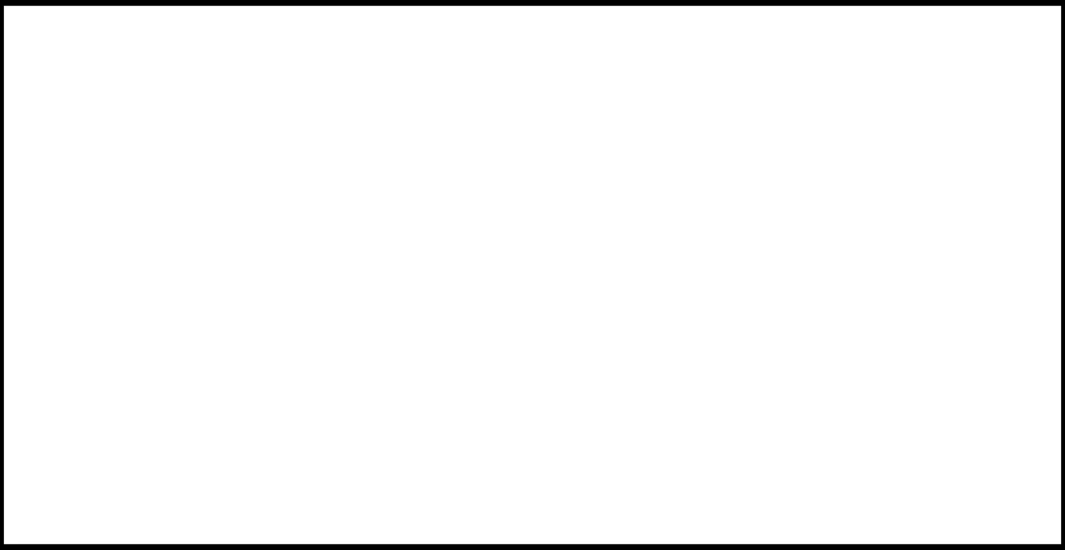
Open the Elegant Themes icon font article and find the close (×) icon's code in the character list
type("elegan")
key("Return")
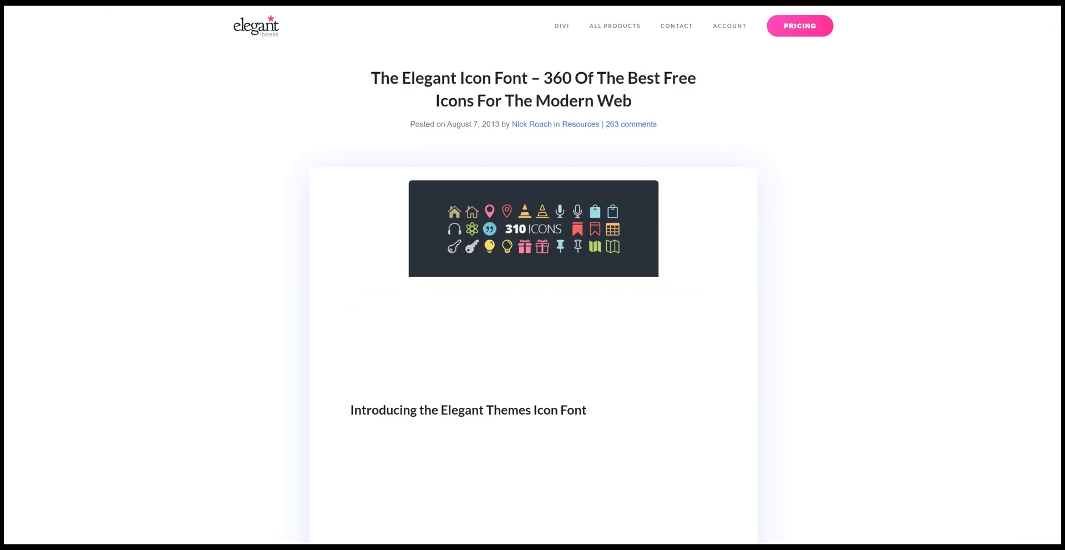
left_click_drag(371, 93, 535, 93)
scroll(536, 94, "down", 20)
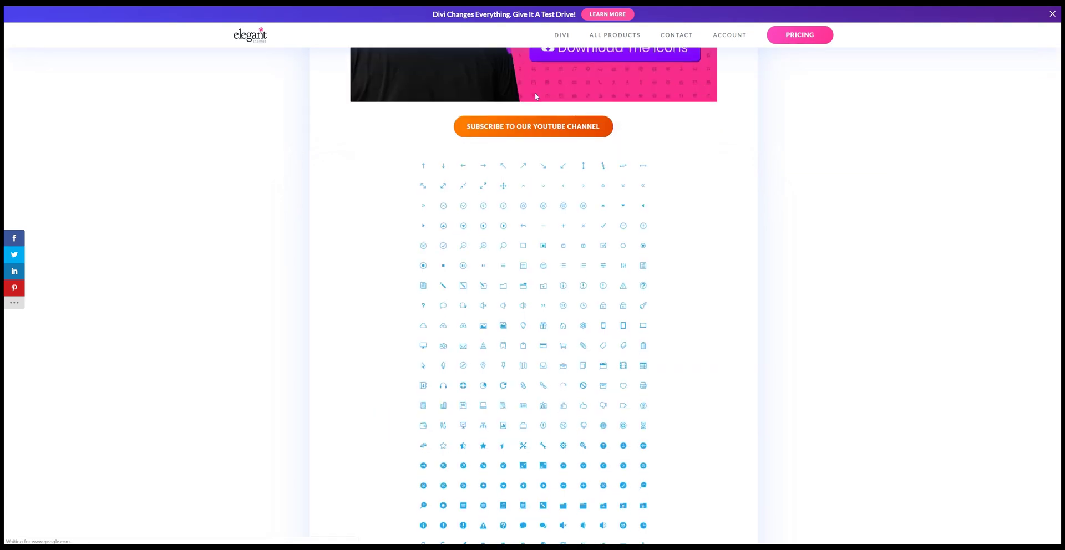
scroll(533, 96, "down", 3)
scroll(527, 112, "up", 1)
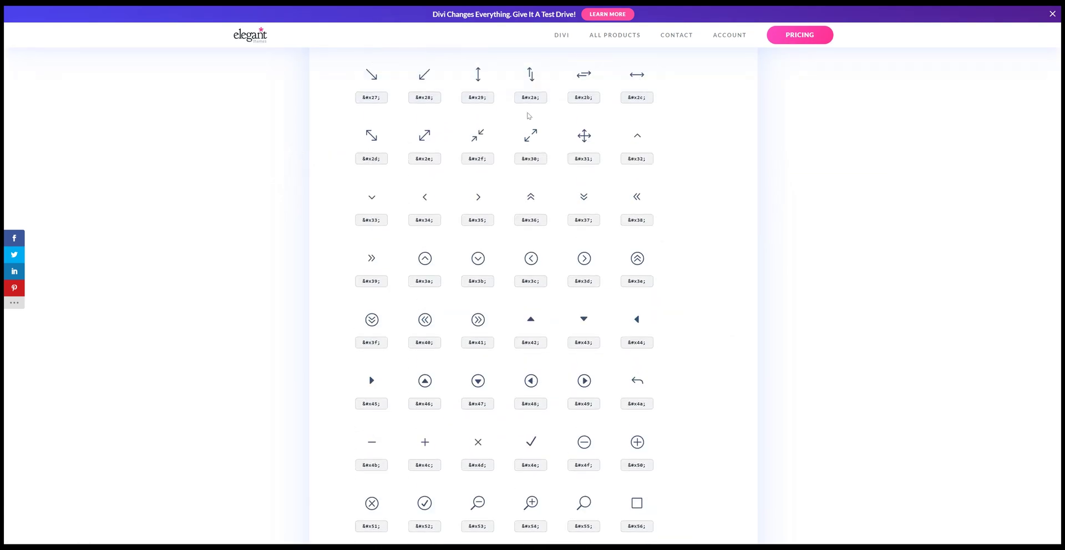
scroll(519, 219, "down", 1)
scroll(513, 227, "down", 2)
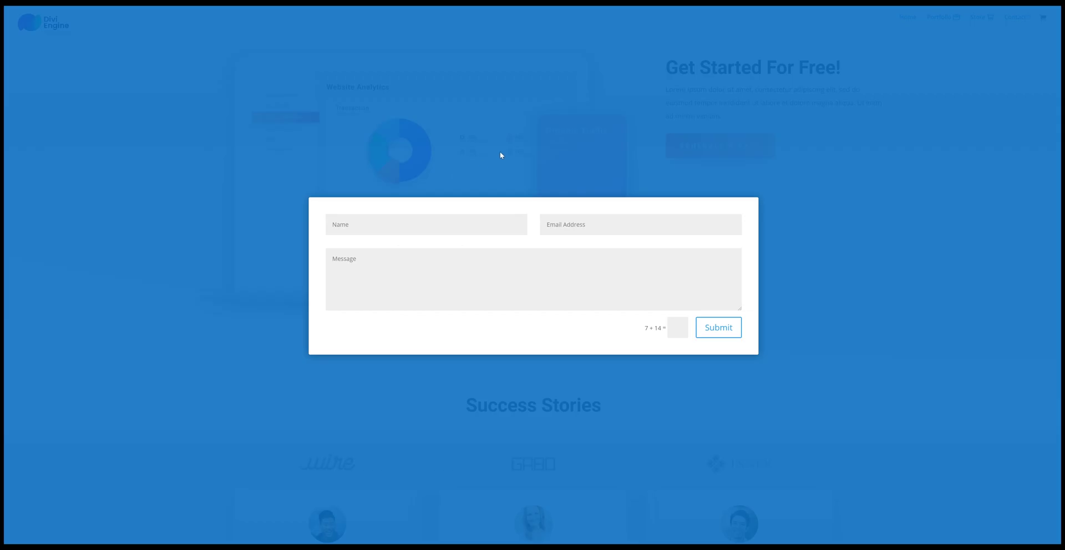
Inspect the popup row's ::after pseudo-element and set its content value to "\4d"
right_click(526, 144)
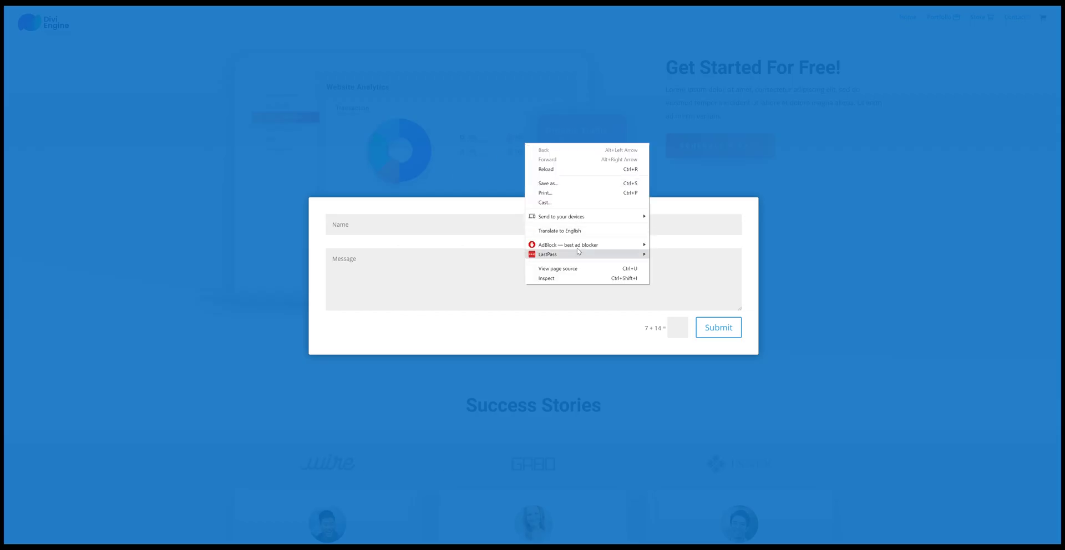
left_click(576, 278)
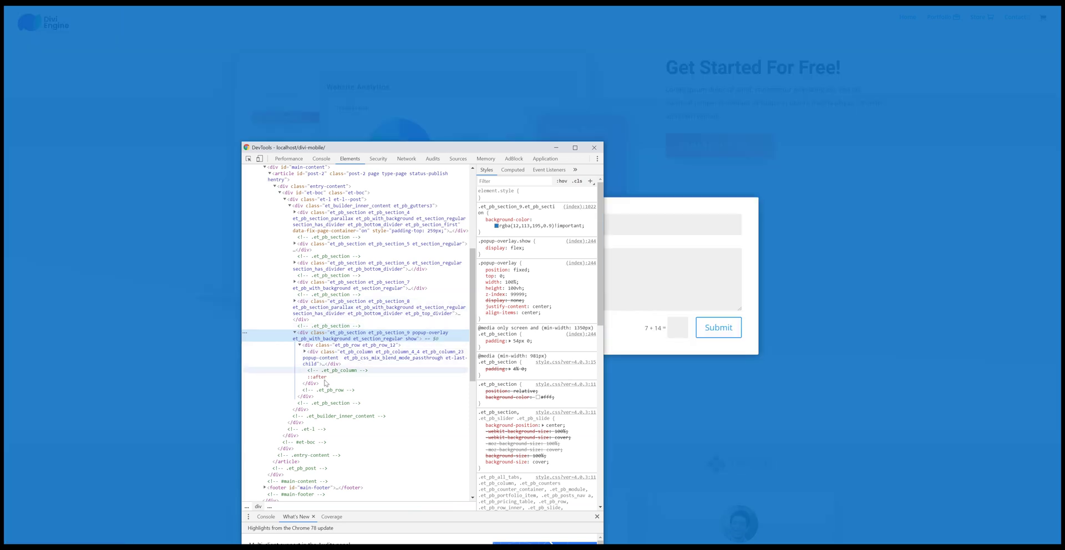
left_click(326, 378)
left_click(516, 210)
key("Home")
key("BackSpace")
key("BackSpace")
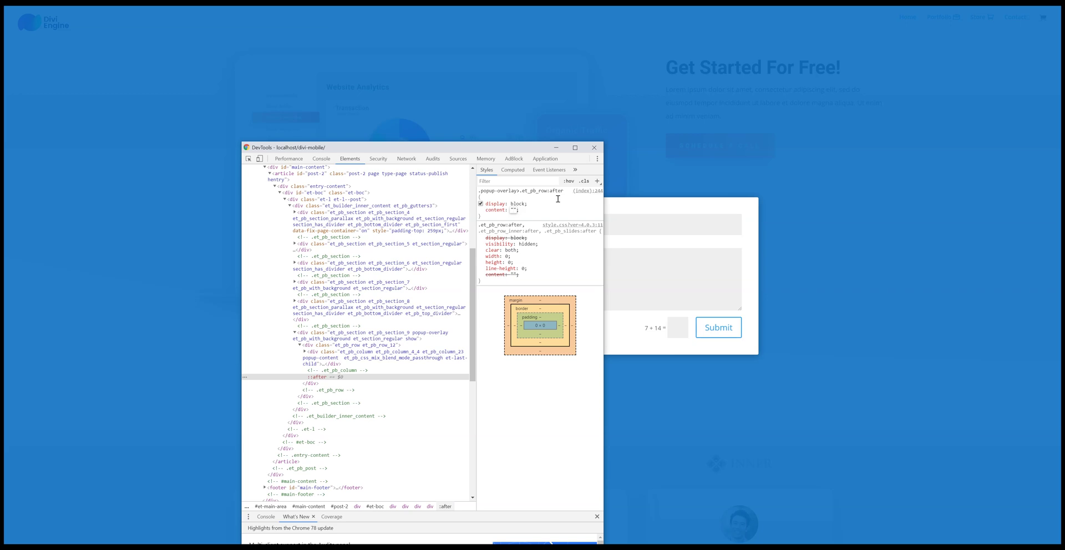
type("\\4d")
key("Return")
Return to the Elegant icon font article and examine which part of the icons' character codes is needed, starting with the close icon
key("alt+Tab")
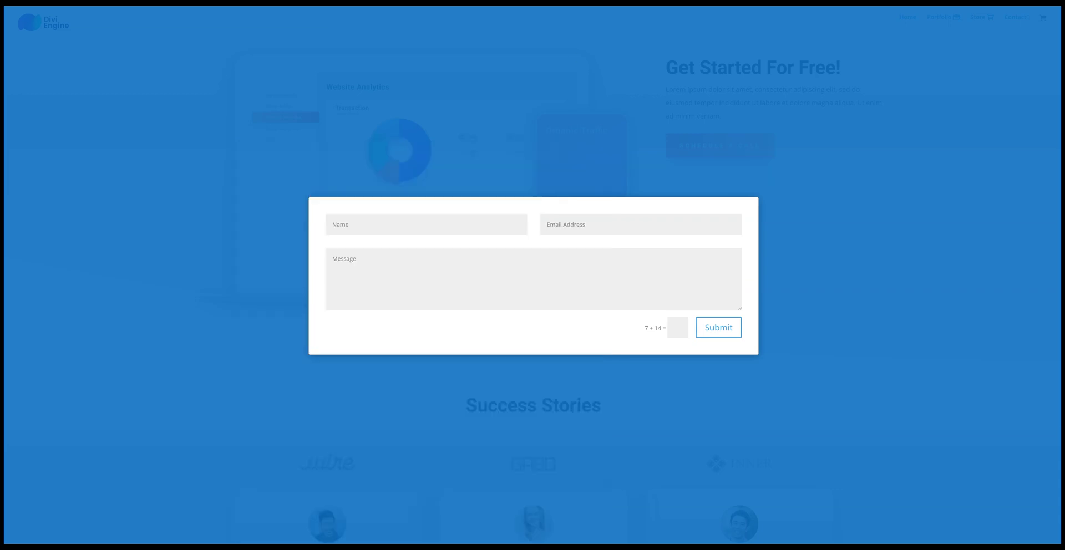
key("ctrl+t")
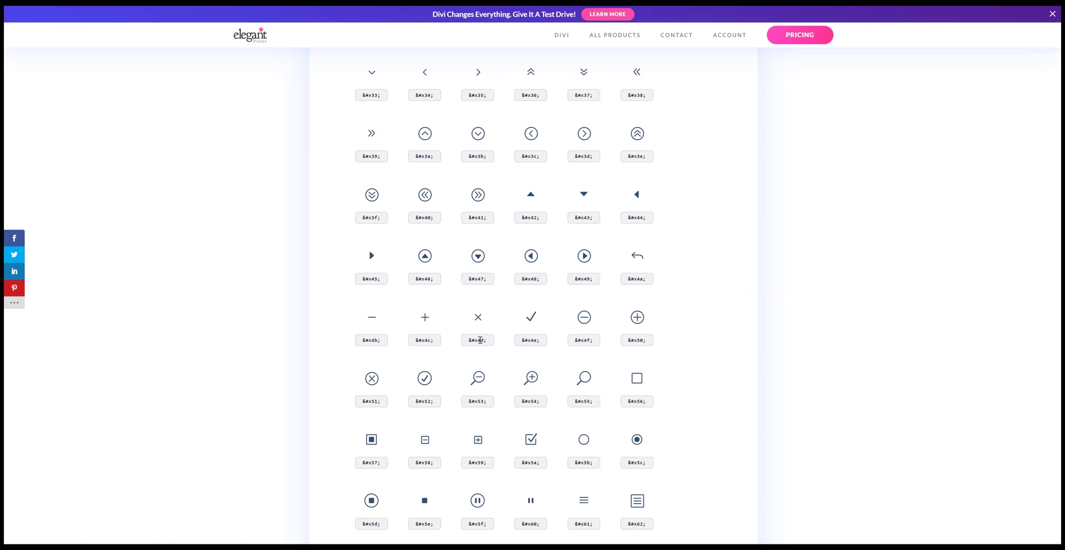
left_click_drag(477, 341, 483, 342)
scroll(520, 316, "down", 20)
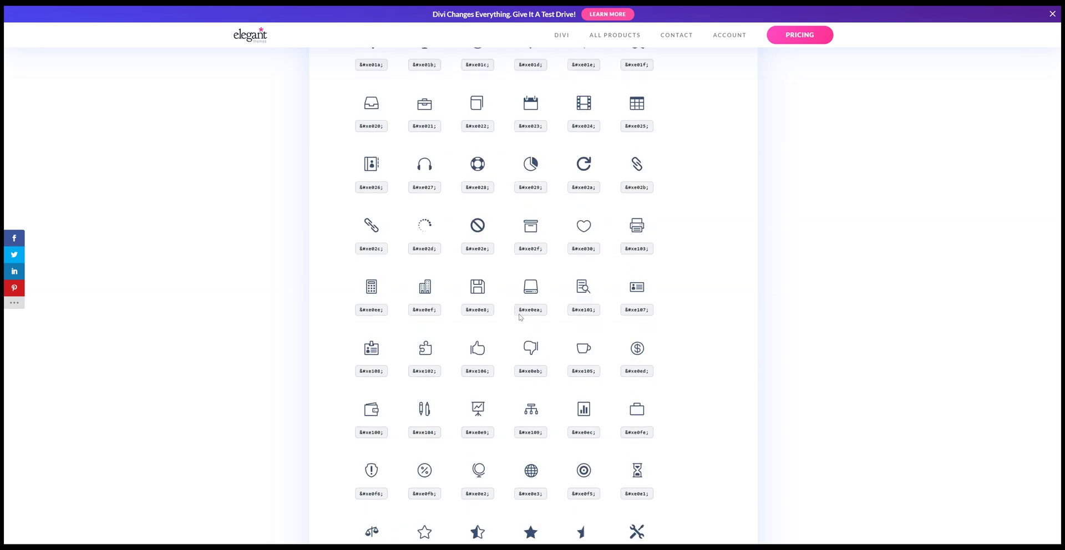
scroll(520, 316, "down", 20)
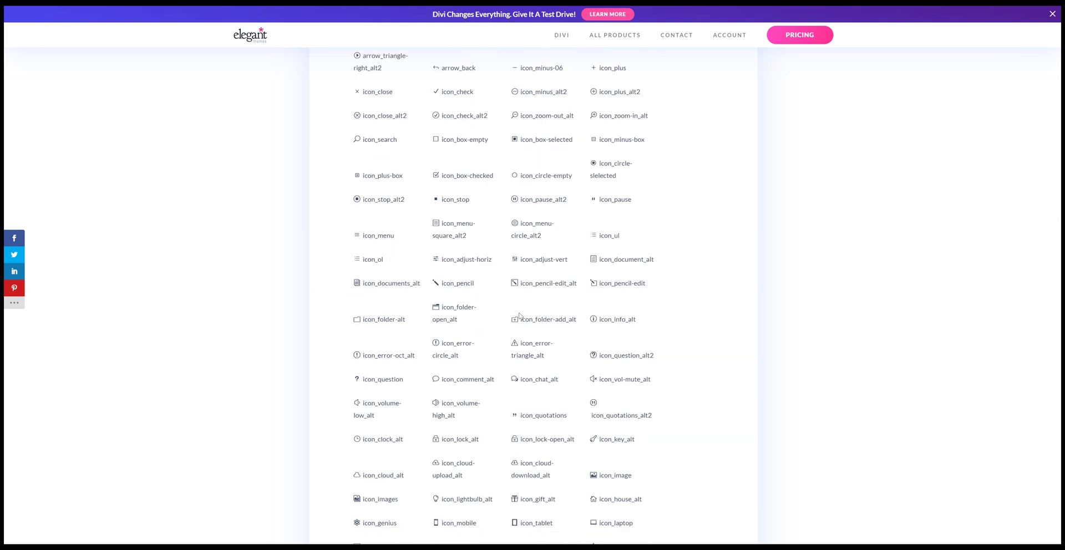
scroll(520, 312, "up", 3)
scroll(579, 189, "down", 2)
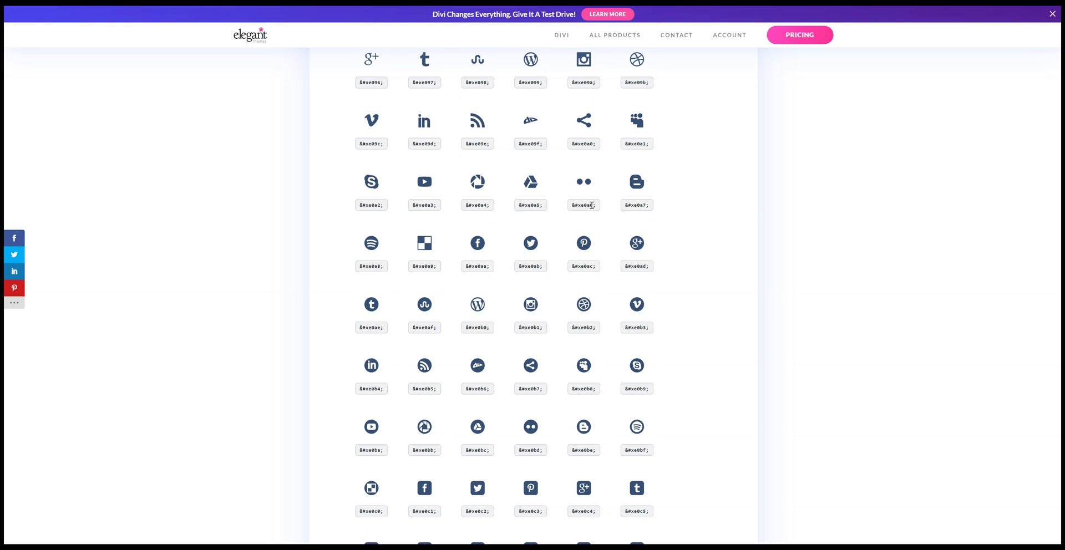
left_click_drag(593, 205, 582, 204)
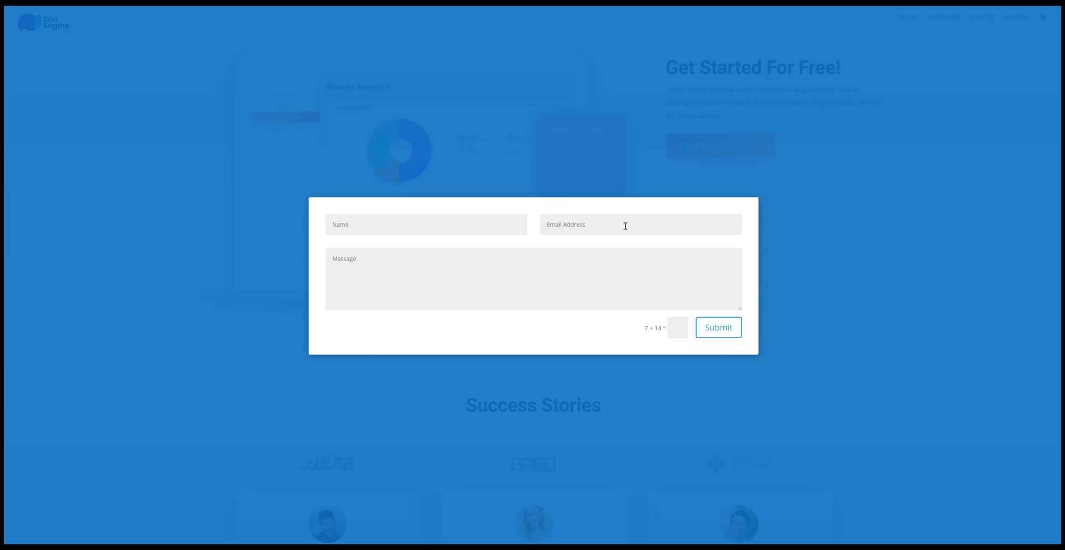
Inspect the popup row's ::after pseudo-element and add font-family: ETmodules to its rule
right_click(648, 195)
left_click(713, 321)
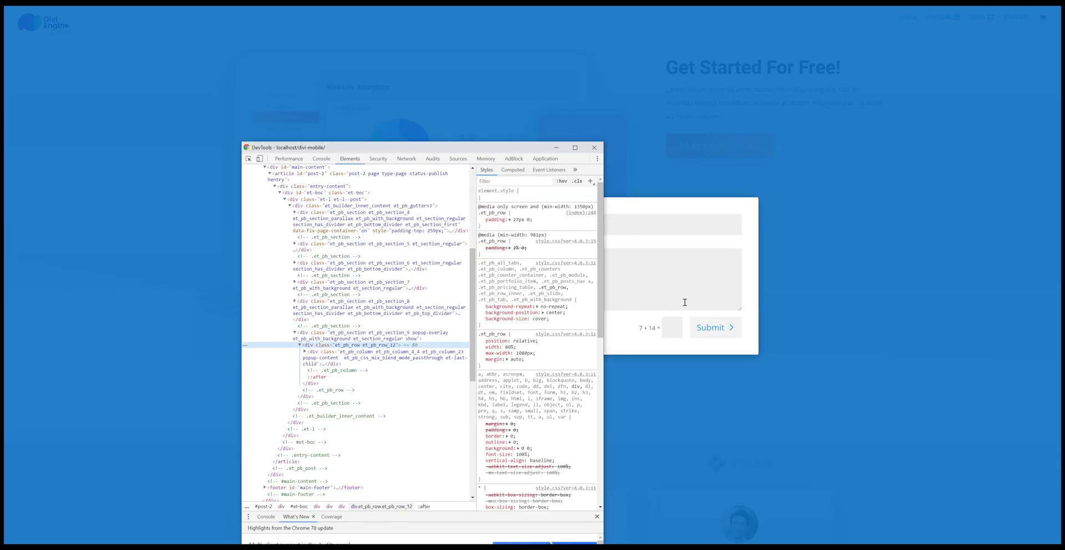
left_click(319, 377)
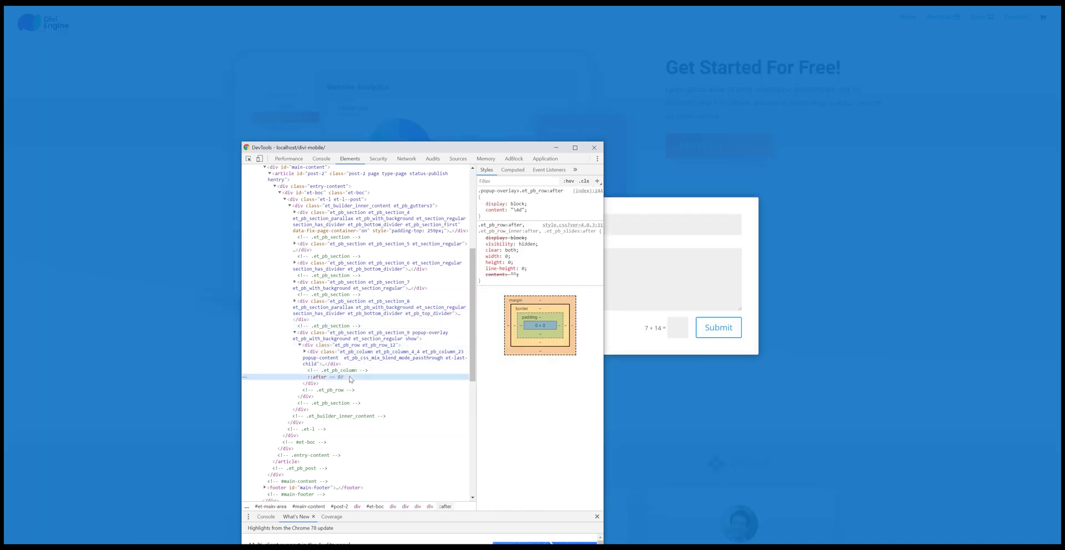
left_click(516, 220)
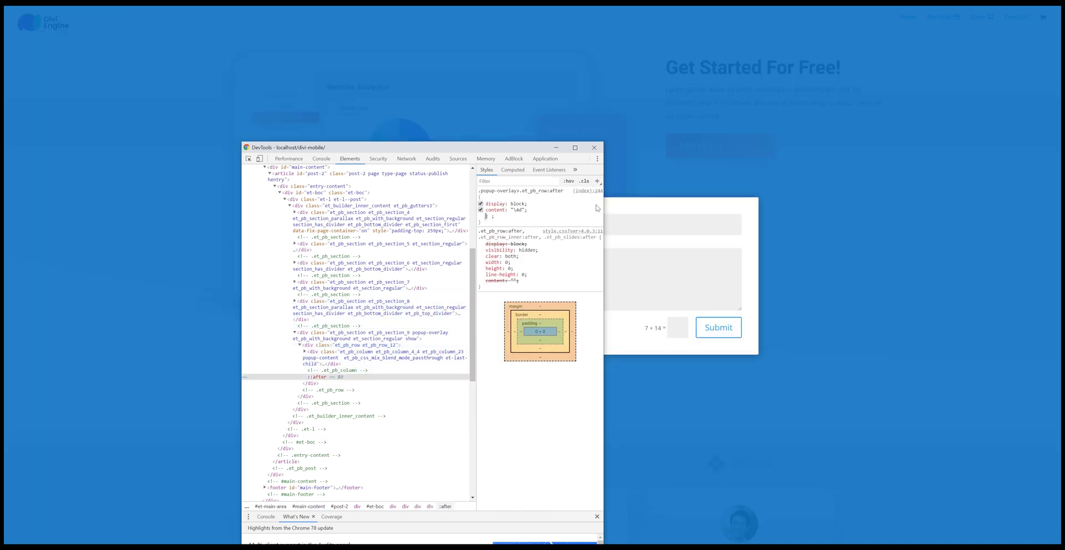
type("font-")
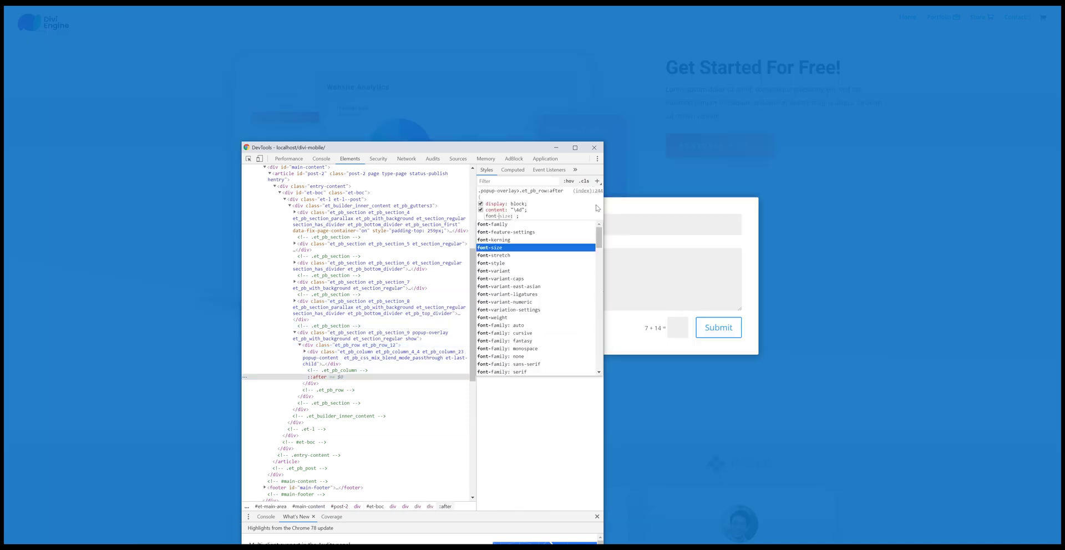
type("family")
key("Tab")
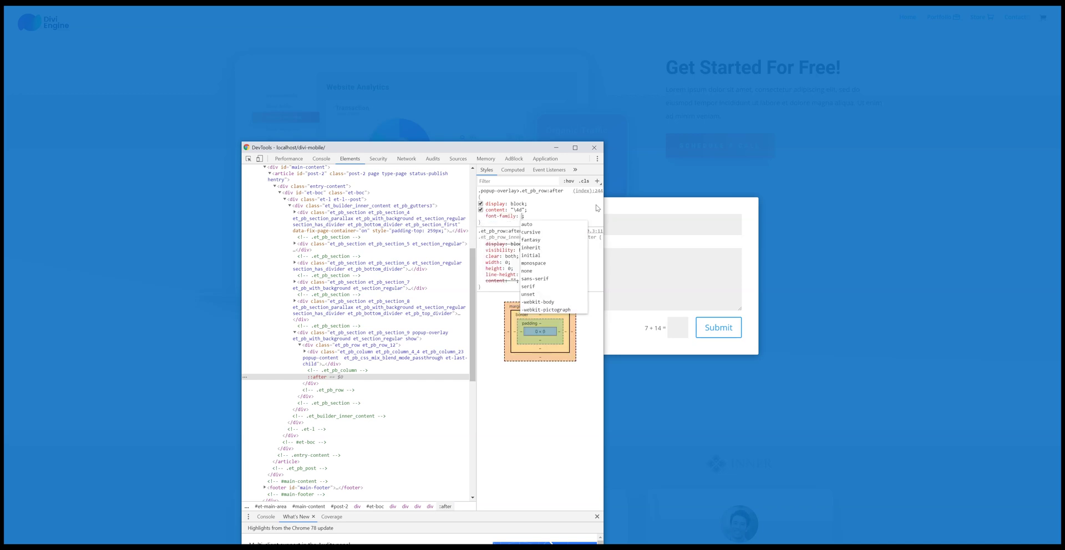
type("ETmodules")
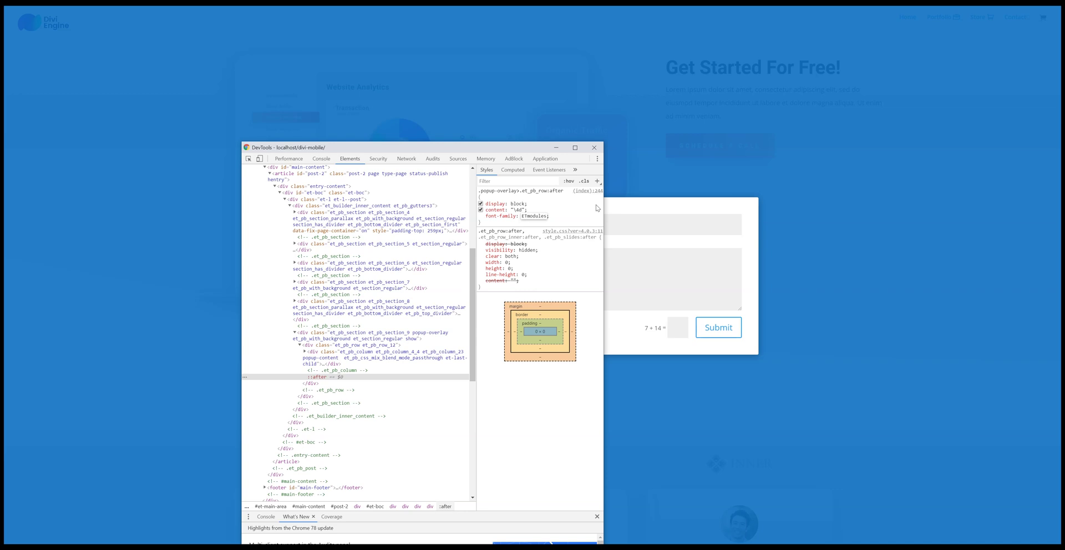
key("Return")
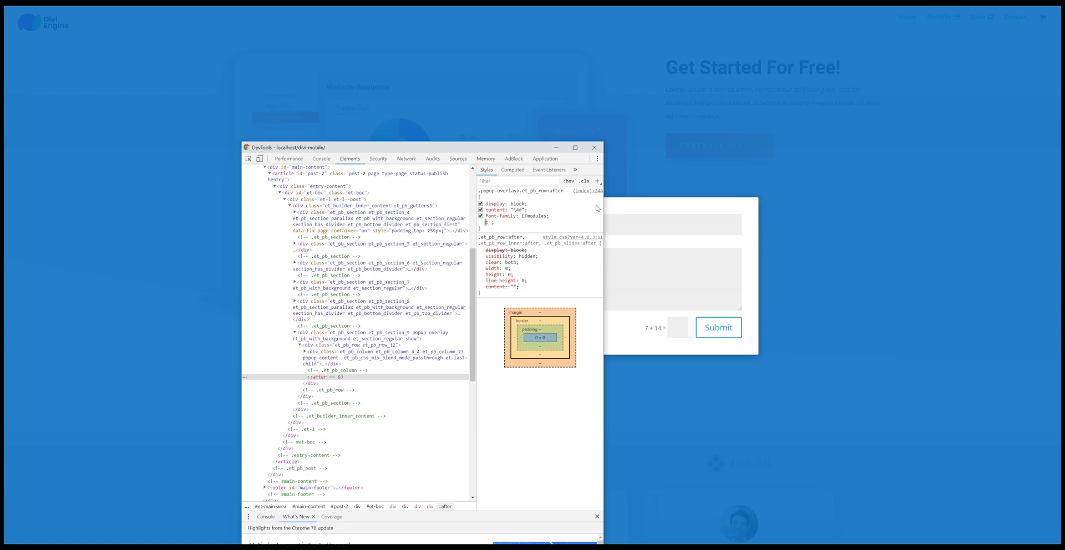
Move the DevTools window off the form's right edge and add position: absolute, top: -20px, right: 0 and font-size: 20px to the ::after rule
left_click_drag(478, 149, 598, 66)
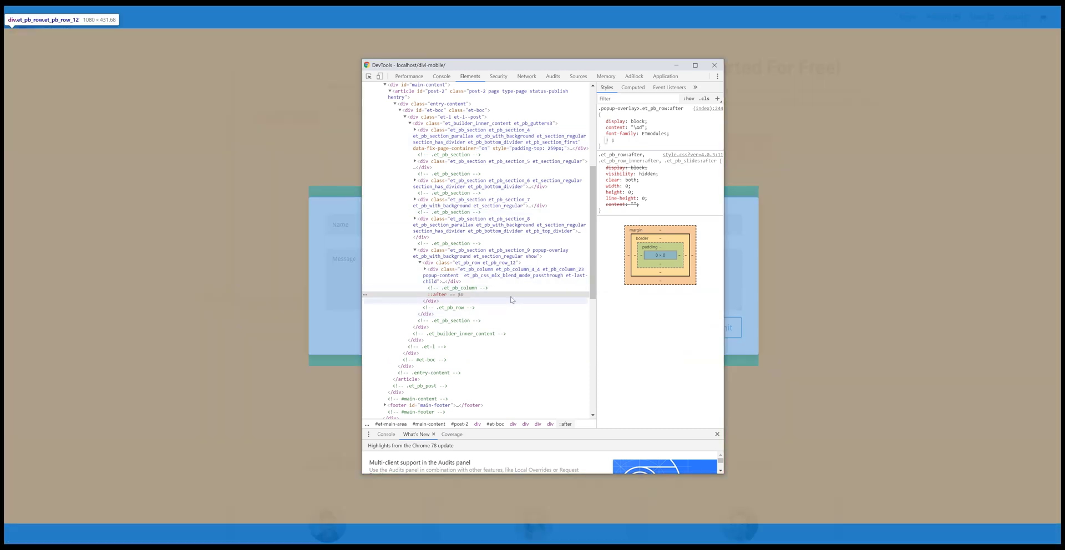
type("position: absolute; top: ")
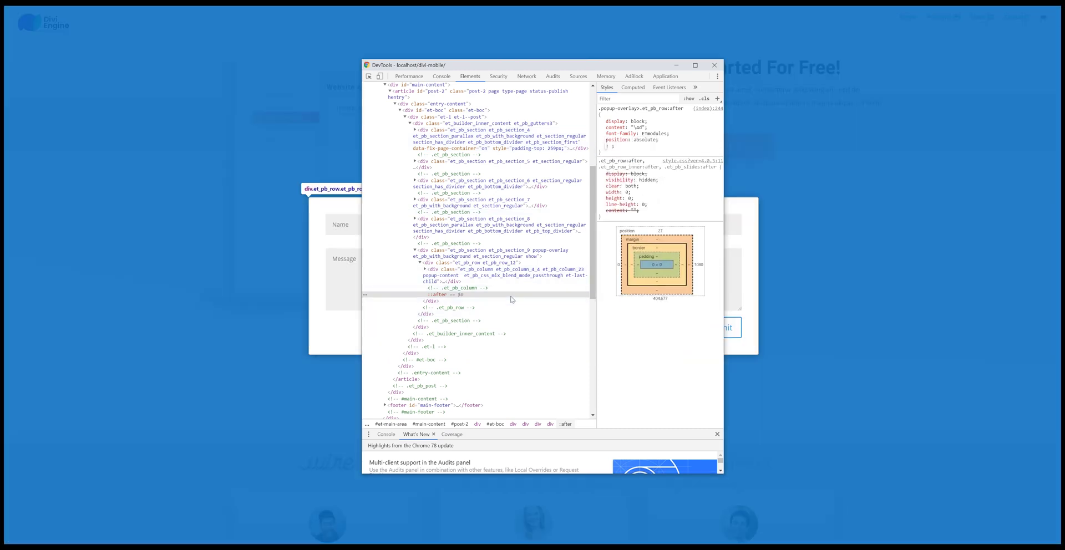
type("-20px;")
type("right: 0;")
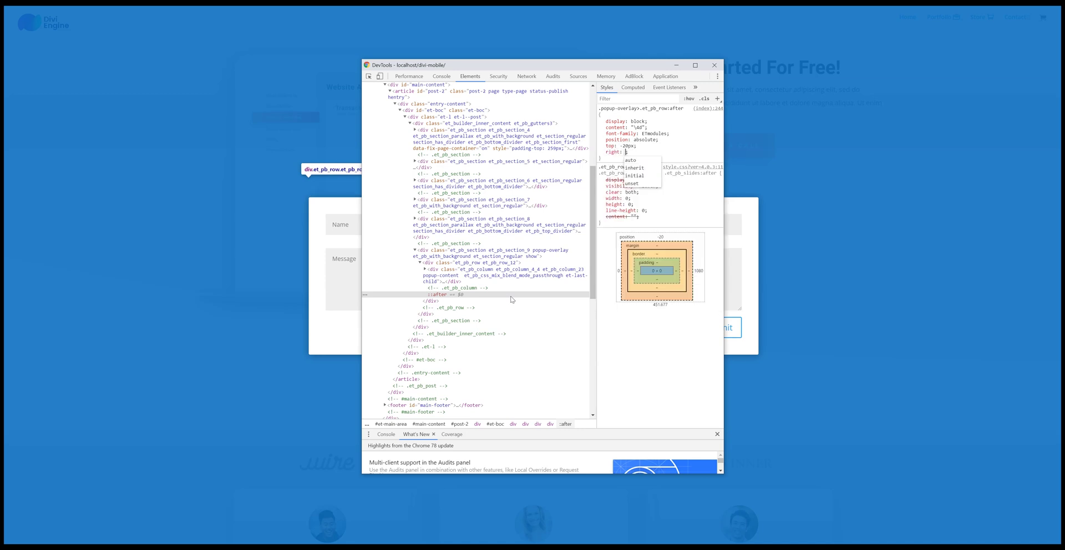
type("font-size:")
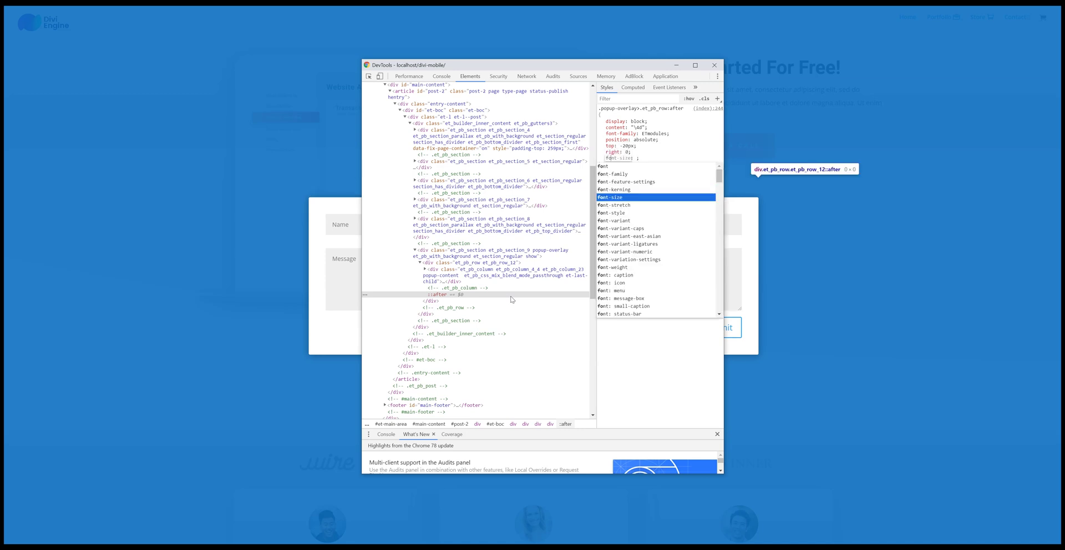
type("20px;")
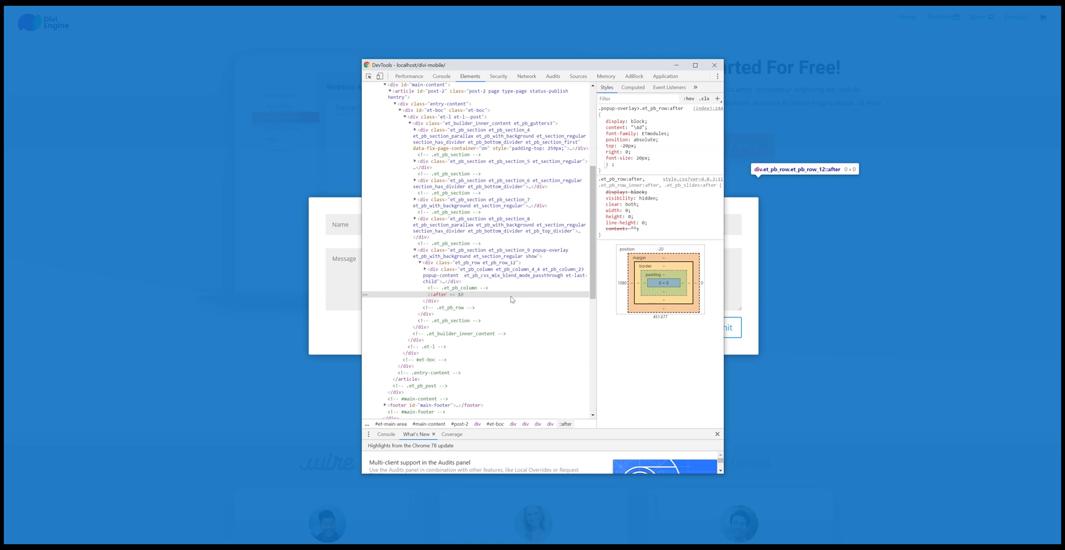
Add visibility: visible and color: #fff to the ::after rule, toggling the visibility declaration off and on once
type("visibility")
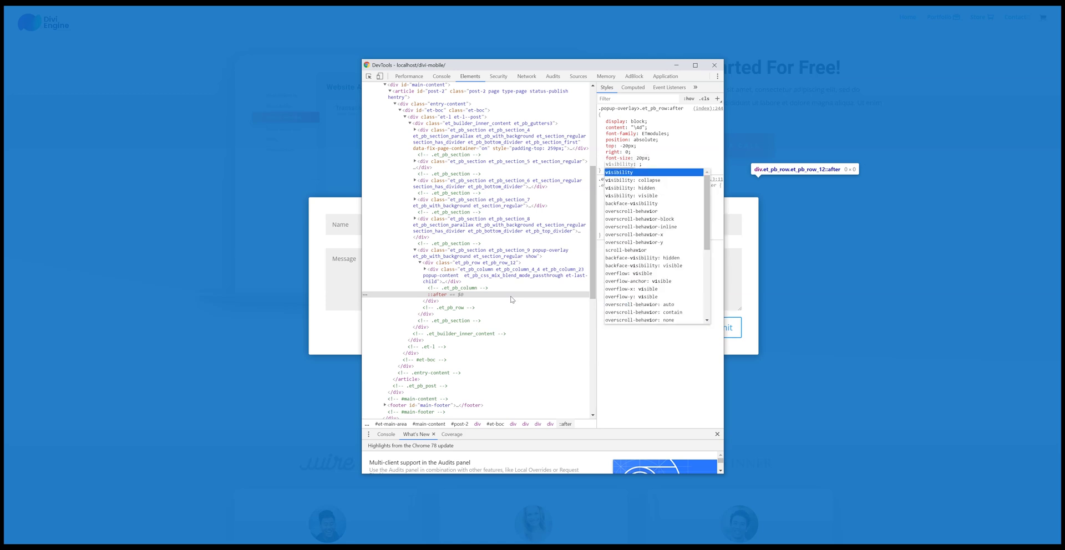
key("Tab")
type("visible")
key("Tab")
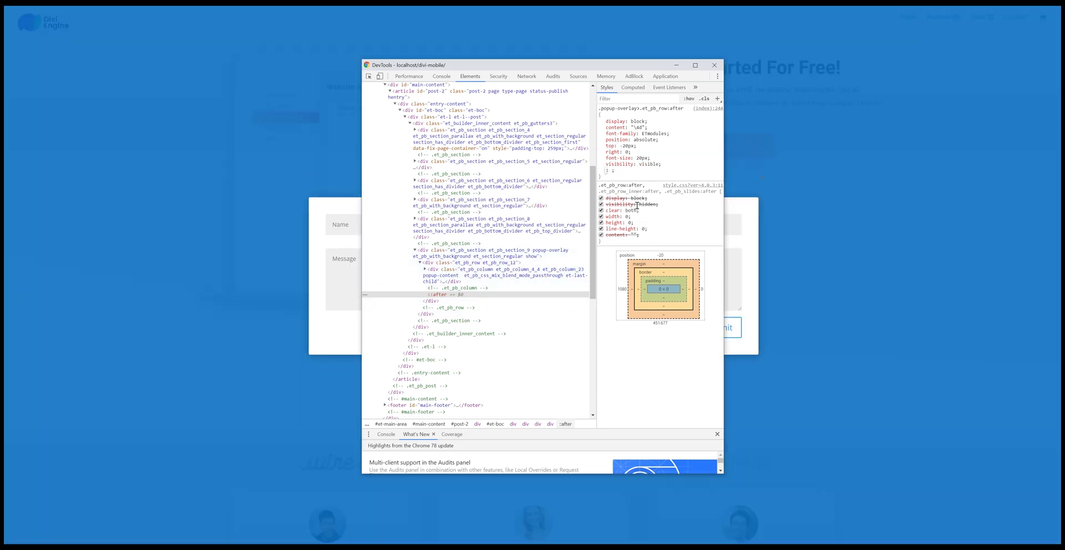
left_click(600, 165)
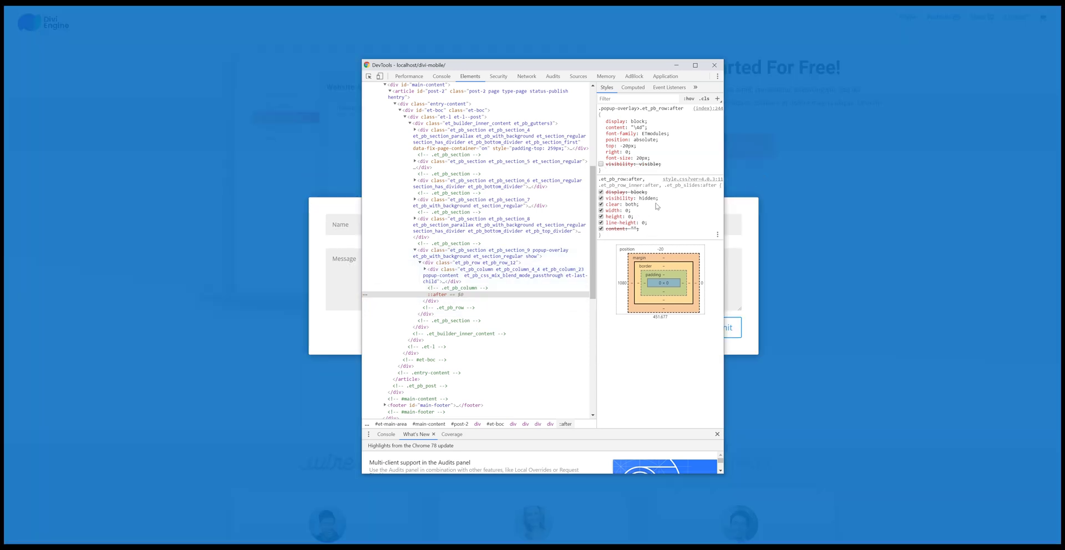
left_click(601, 164)
left_click(672, 171)
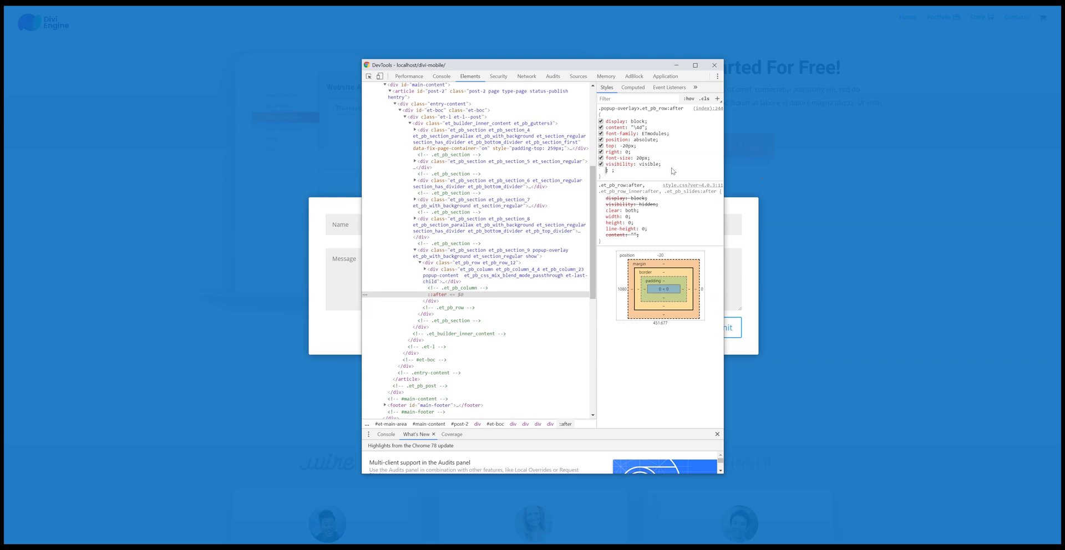
type("color: #fff")
key("Return")
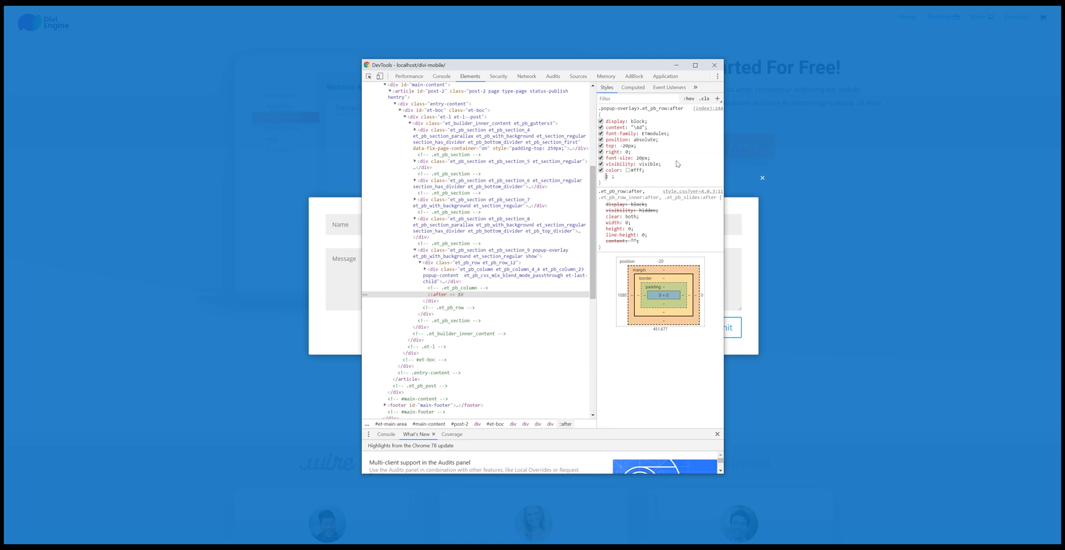
Set the close icon's font-size to 40px in the ::after rule
left_click(641, 158)
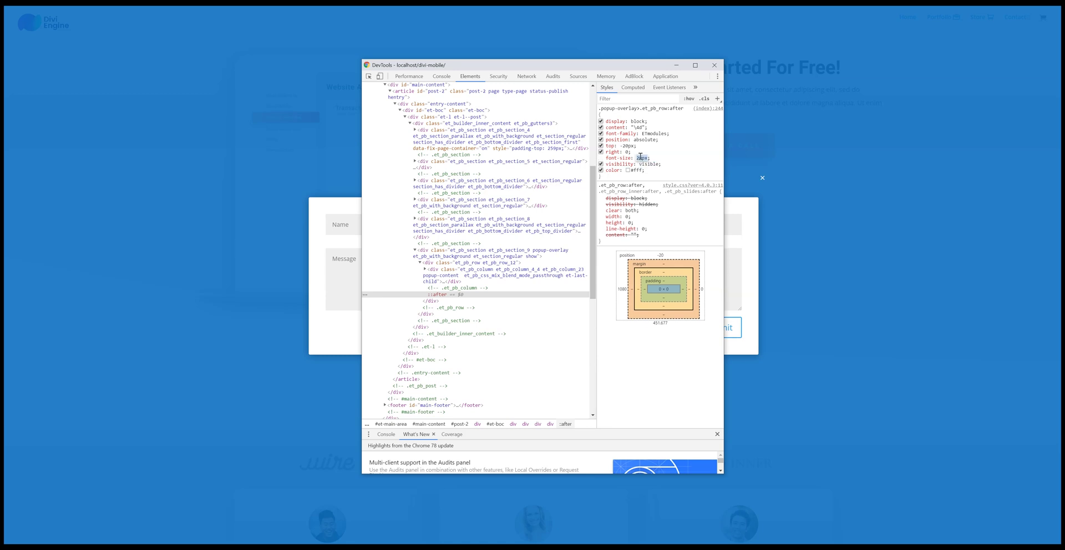
left_click(640, 157)
left_click_drag(640, 158, 638, 157)
type("4")
key("Return")
Reposition the close icon by setting its right offset to 40px and its top offset to 0px
left_click(629, 152)
scroll(630, 152, "up", 8)
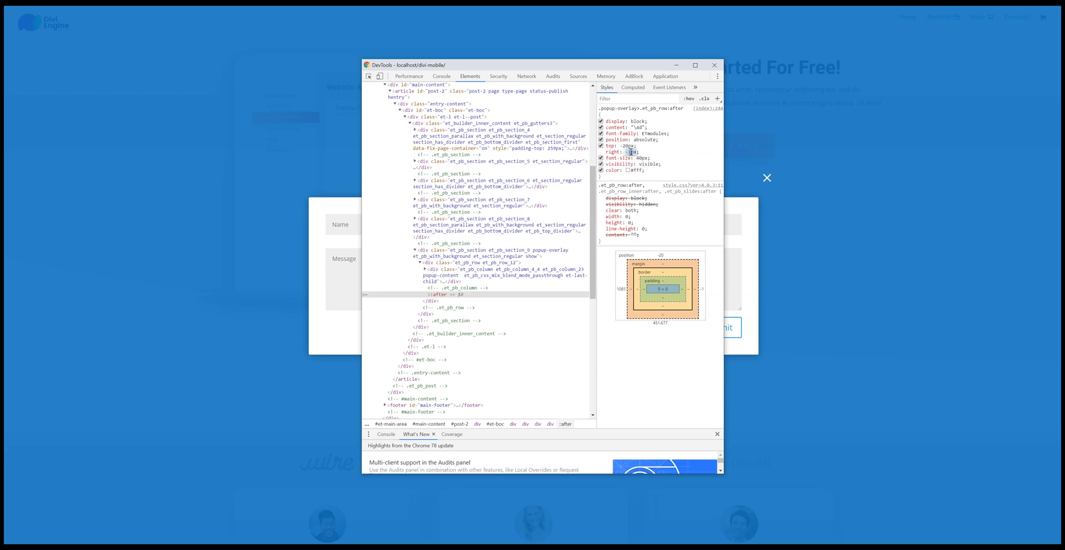
scroll(630, 152, "up", 20)
key("Up")
key("Up")
left_click(630, 146)
left_click(633, 146)
key("Down")
key("Up")
key("Up")
key("Up")
key("Up")
key("Up")
key("Up")
key("Up")
key("Up")
key("Up")
key("Up")
key("Up")
key("Up")
key("Up")
key("Up")
key("Up")
key("Up")
key("Up")
key("Up")
key("Up")
key("Up")
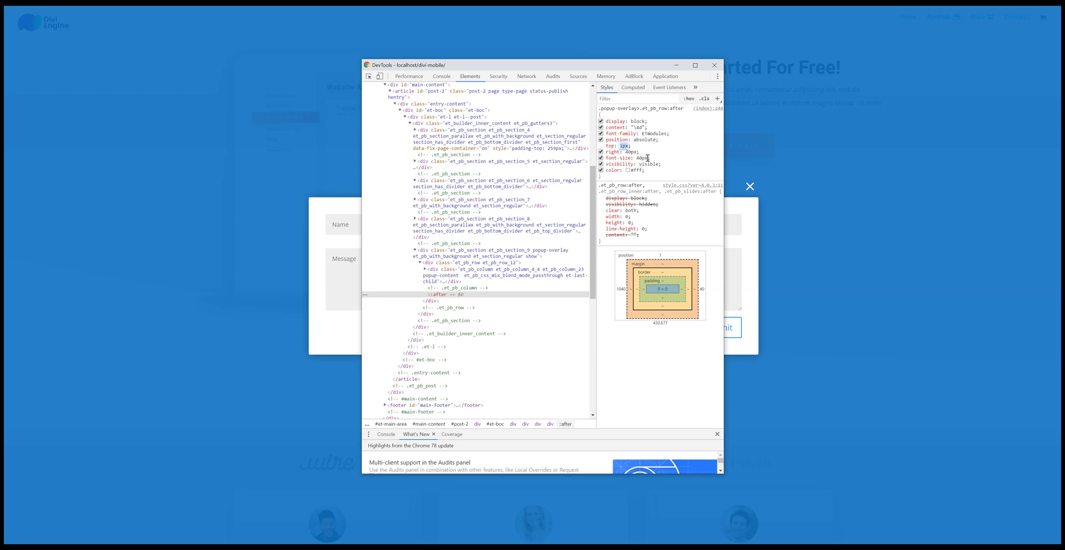
key("Down")
Try font-weight: 800 on the close icon's ::after rule and remove the declaration again
left_click(683, 178)
left_click(676, 178)
type("font-weight")
key("Tab")
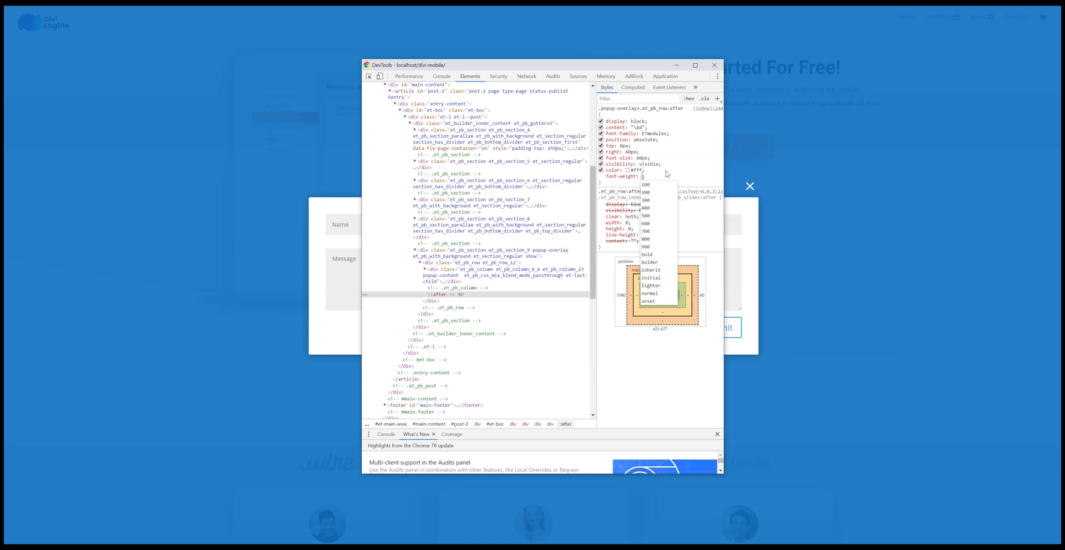
type("800")
left_click(658, 171)
left_click(630, 177)
key("BackSpace")
left_click(671, 176)
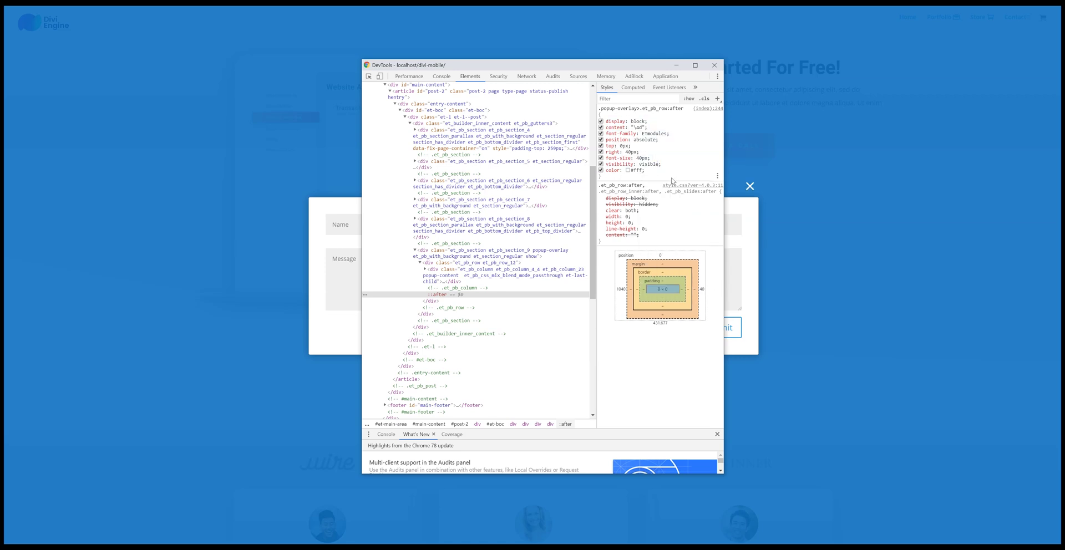
Copy the finished ::after rule, replace the old one in Divi's Custom CSS with it, and save the changes
left_click_drag(653, 173, 598, 109)
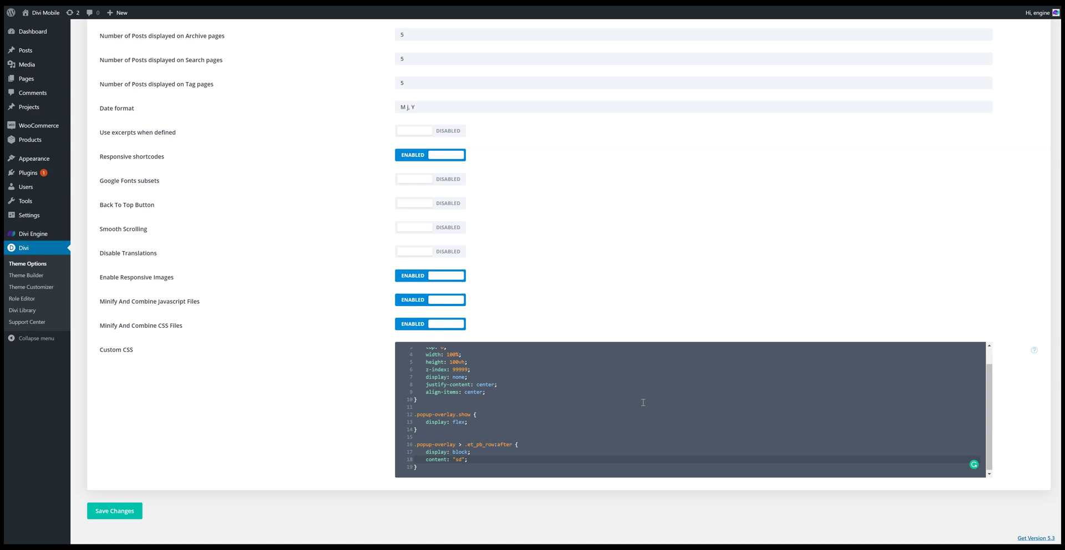
type(".popup-overlay>.et_pb_row:after {     display: block;     content: \"\\4d\";     font-family: ETmodules;     position: absolute;     top: 0px;     right: 40px;     font-size: 40px;     visibility: visible;     color: #fff; }")
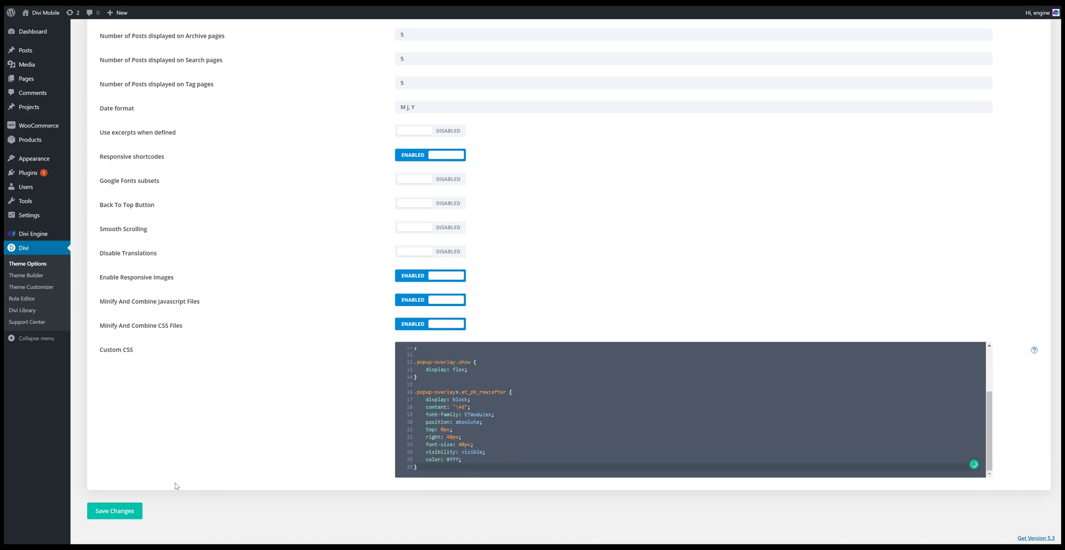
left_click(135, 512)
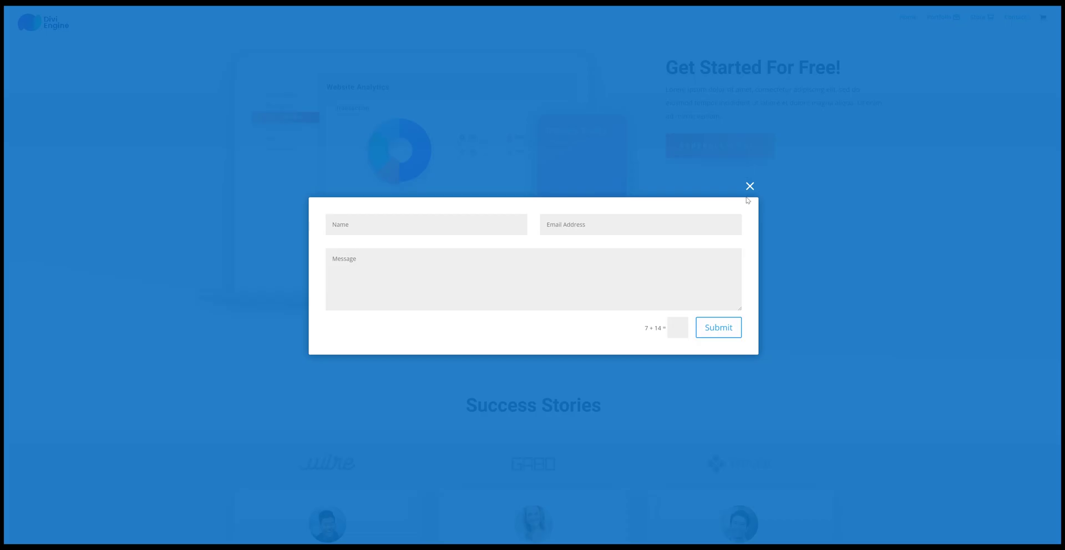
Test closing the popup with the close icon and reload the page
left_click(750, 186)
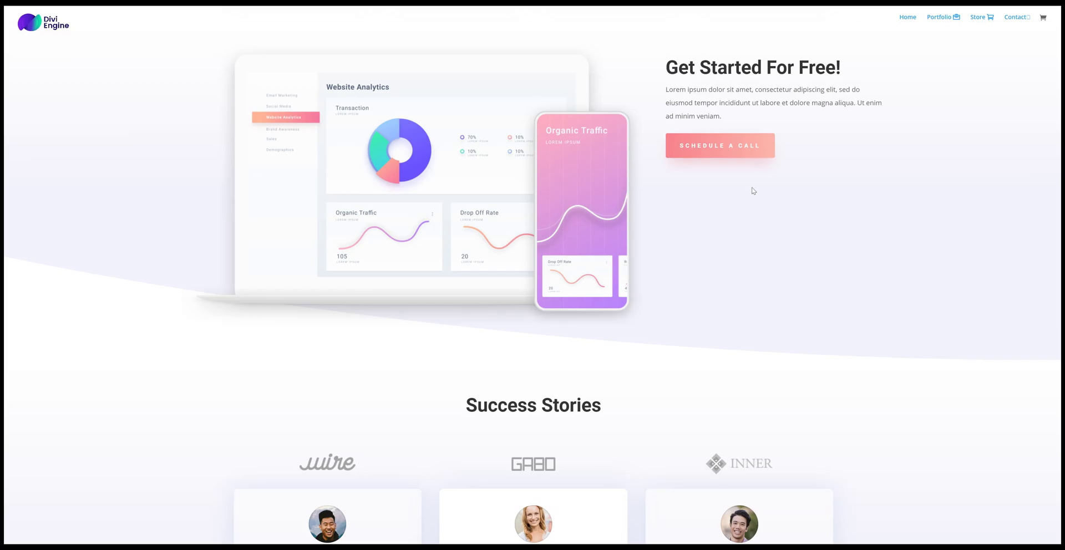
right_click(822, 127)
left_click(854, 155)
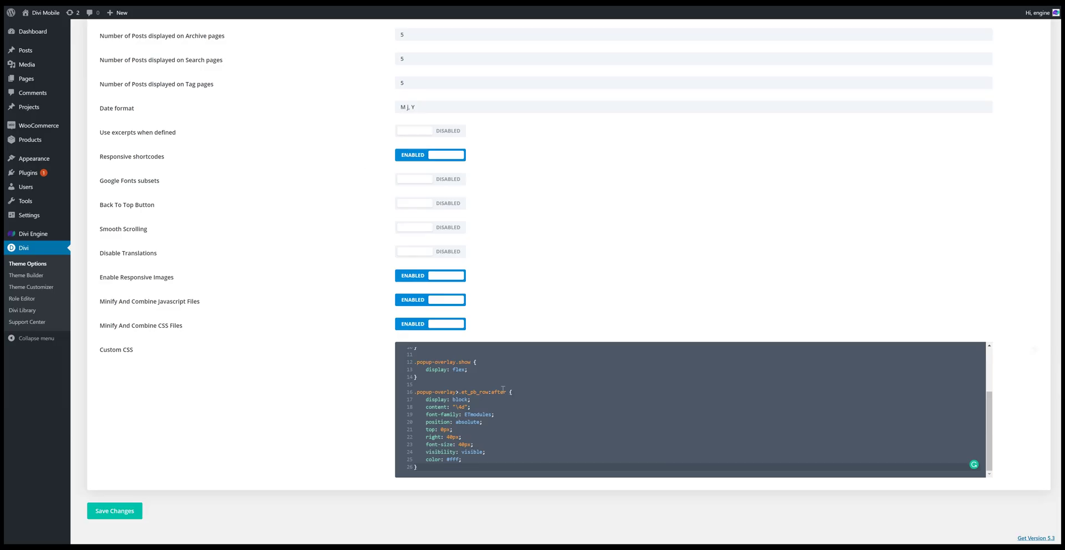
Add cursor: pointer to the popup row's :after rule in Divi's Custom CSS and save the changes
key("Return")
type("cur")
key("Return")
type(": pointer;")
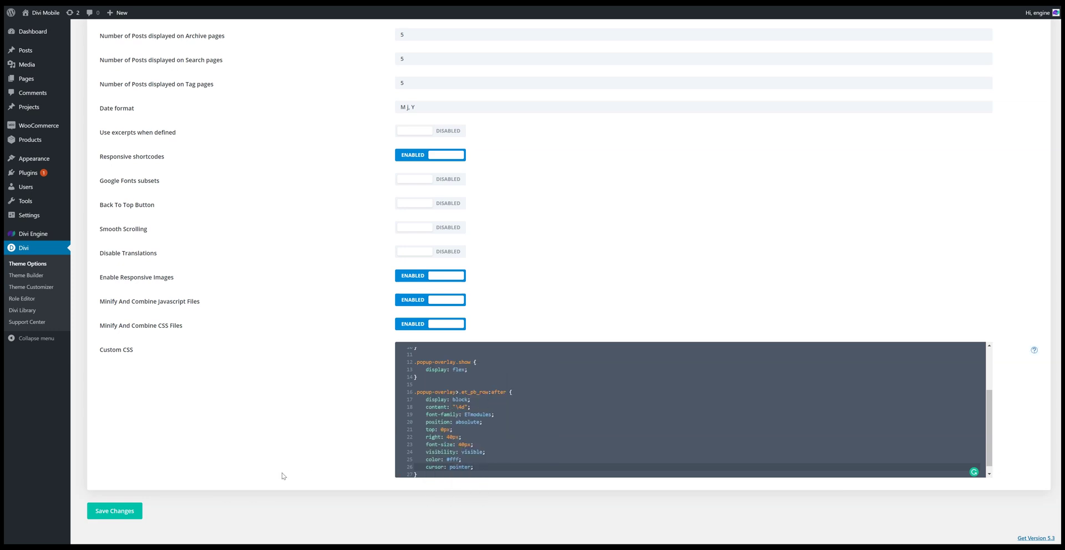
left_click(119, 520)
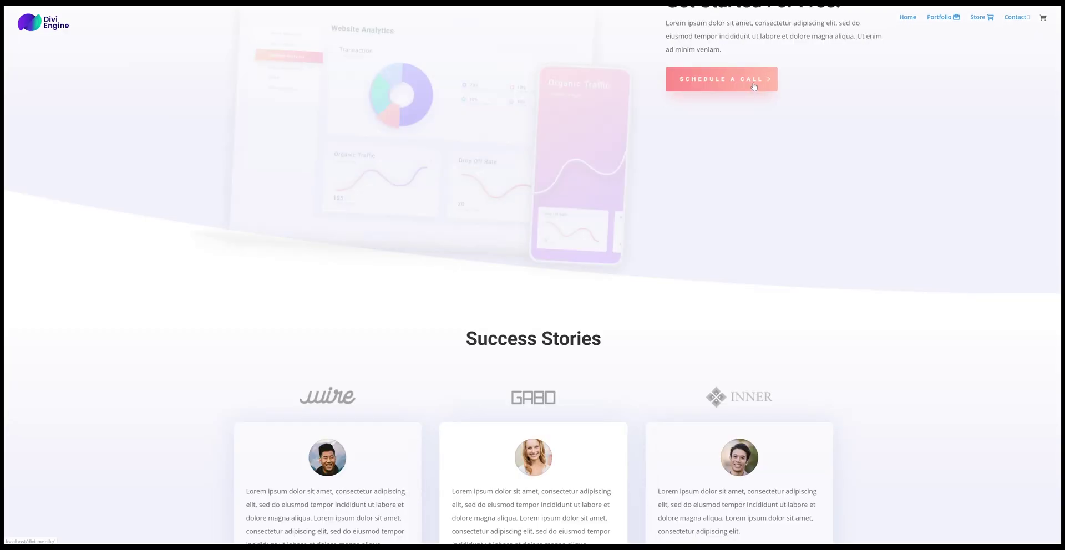
Test opening the popup from "Schedule A Call" and closing it with the close icon, ending with the popup open
left_click(754, 86)
left_click(749, 186)
left_click(740, 79)
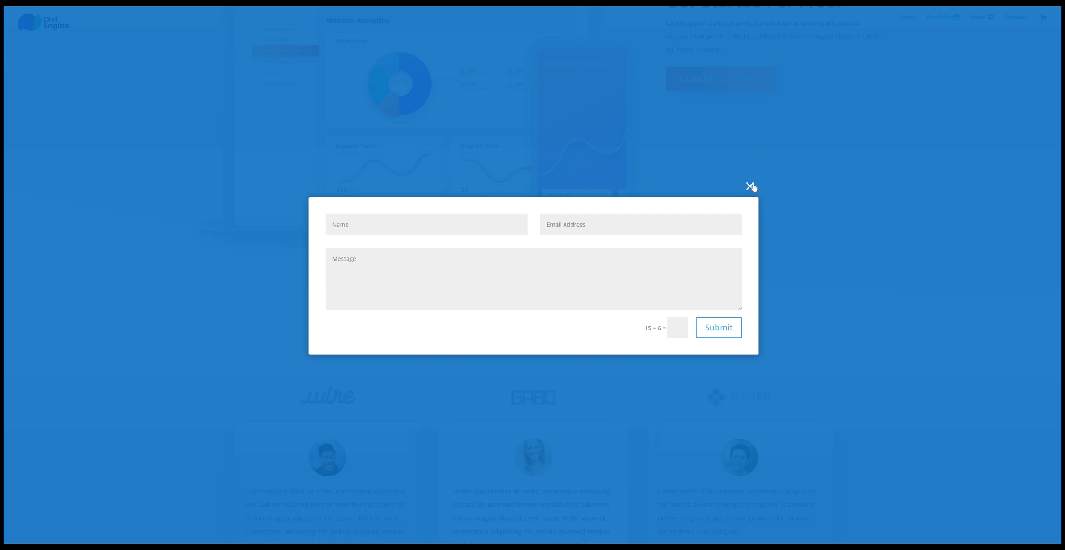
left_click(750, 186)
left_click(749, 84)
Inspect the popup row, move the DevTools window aside, and expand the row and its column in the element tree
right_click(749, 185)
left_click(799, 316)
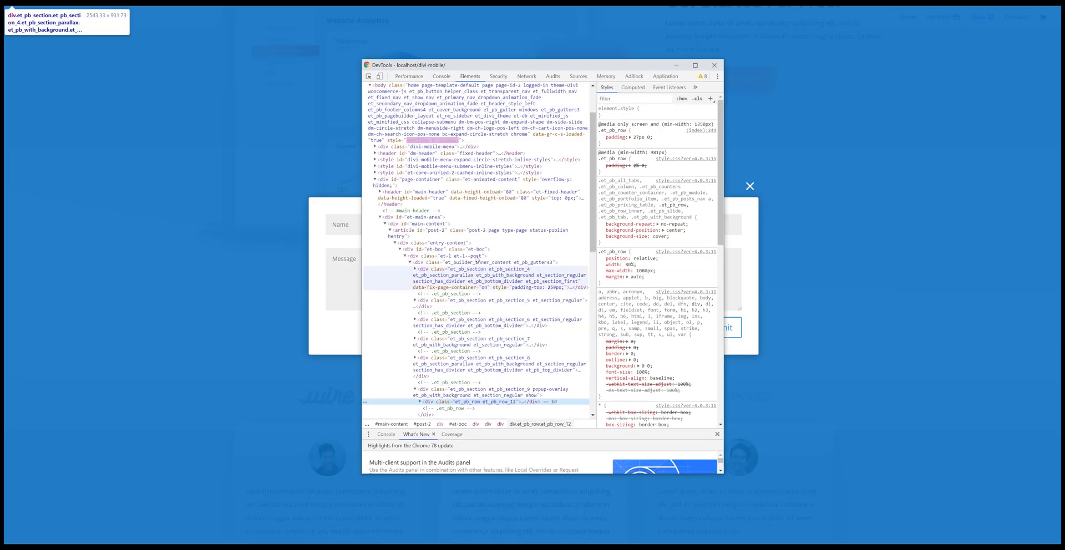
left_click_drag(496, 65, 278, 49)
scroll(268, 330, "down", 3)
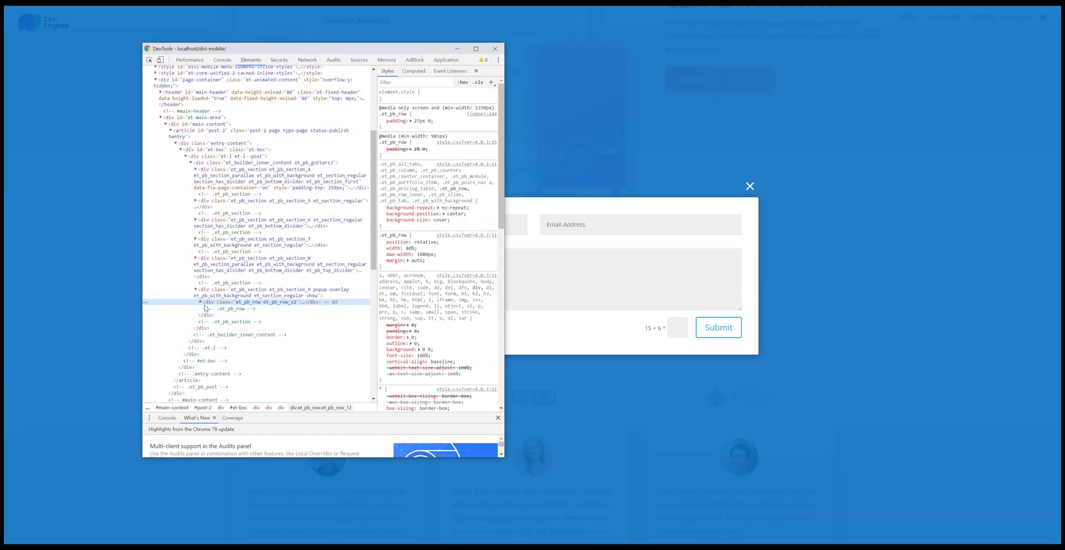
left_click(201, 302)
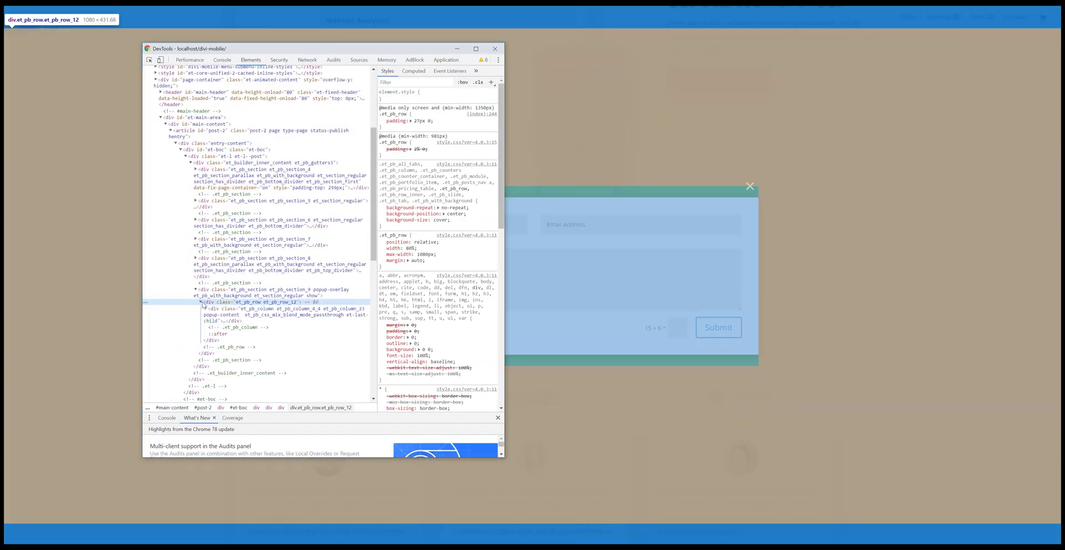
left_click(206, 309)
Copy the popup-content class from the popup's column and append it to the row's class attribute in the DevTools element tree
double_click(242, 316)
left_click_drag(242, 316, 205, 317)
key("ctrl+c")
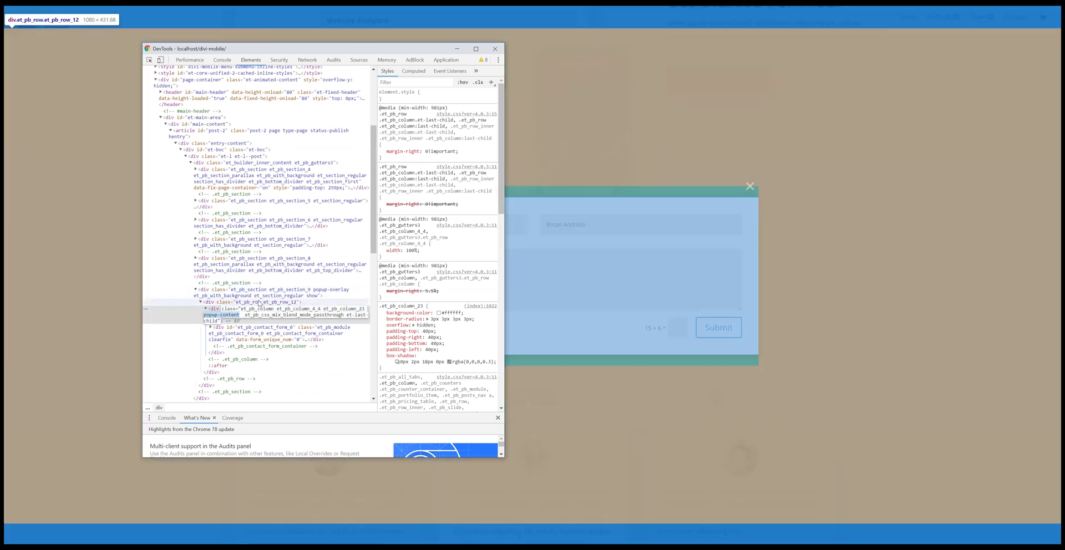
left_click(261, 302)
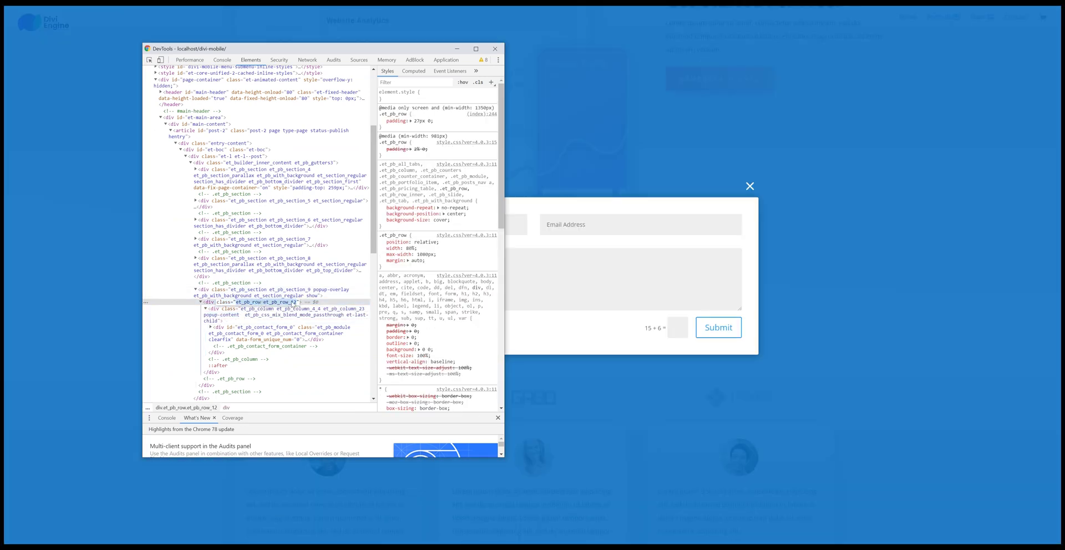
key("ctrl+v")
left_click(326, 311)
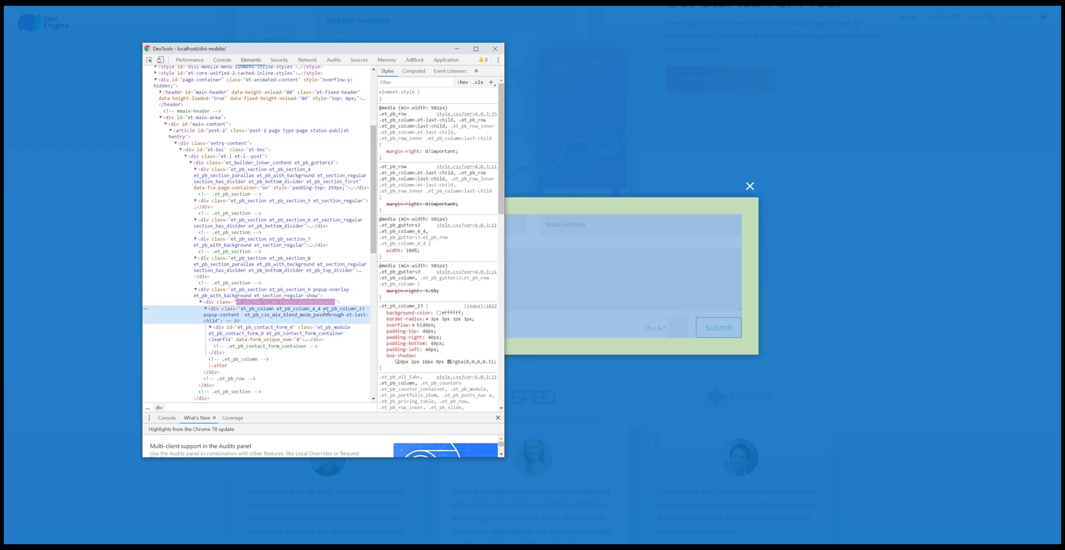
left_click(325, 304)
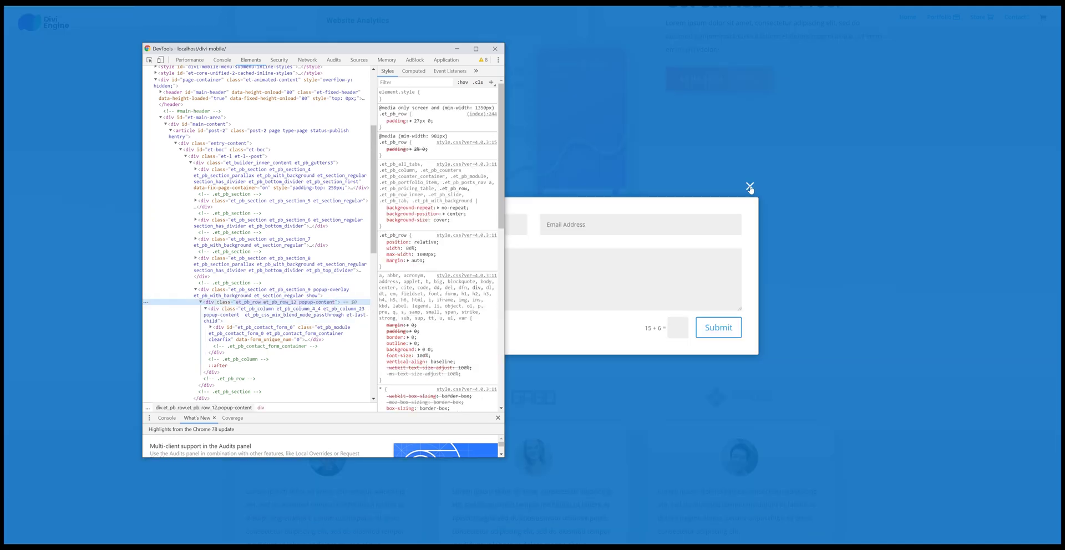
Test closing the popup with the close icon while the row has the popup-content class, and reopen it from "Schedule A Call"
double_click(751, 189)
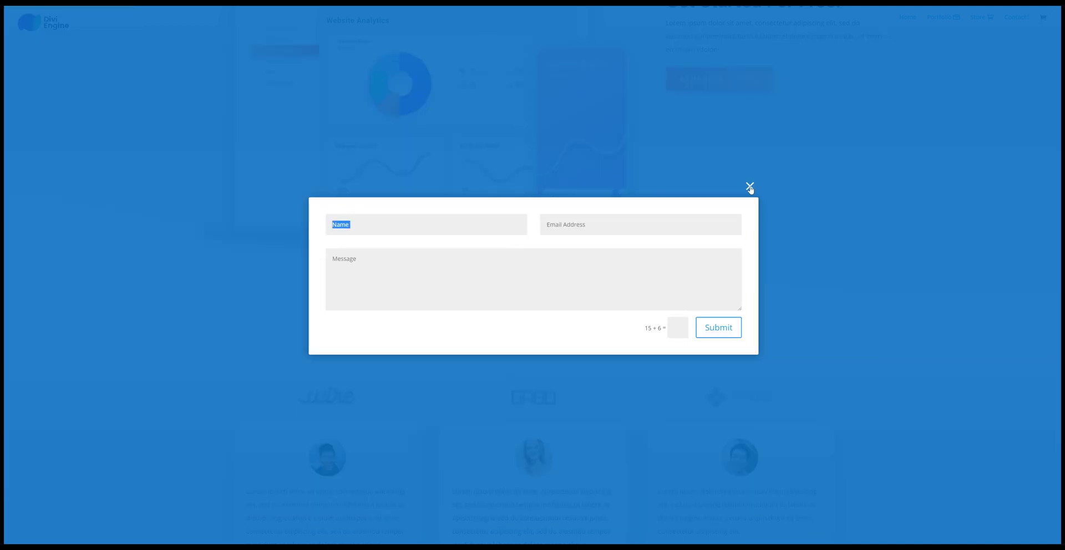
left_click(750, 187)
left_click(761, 188)
left_click(727, 81)
Inspect the popup row again, remove the popup-content class from its class attribute, and close DevTools
right_click(747, 184)
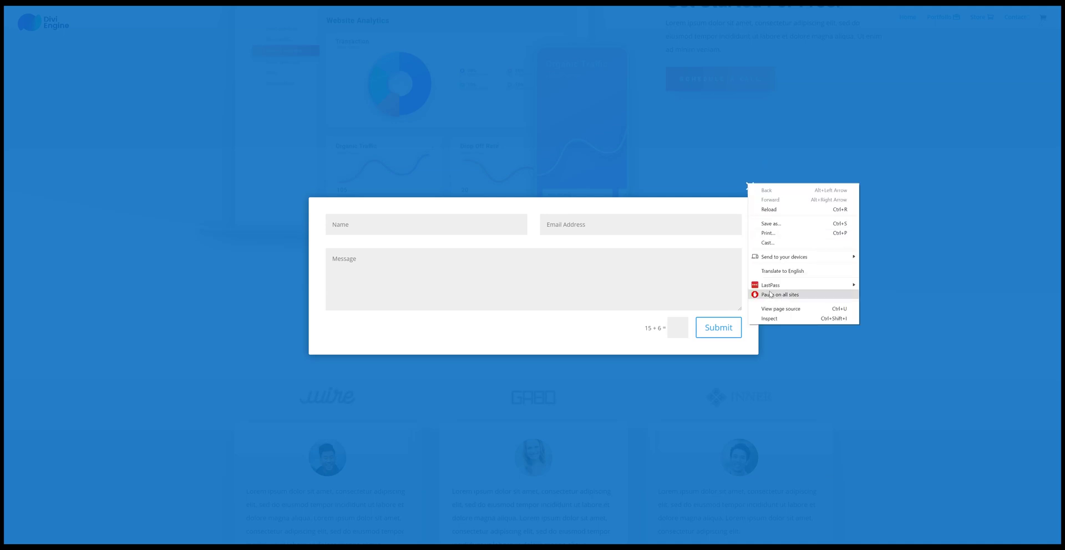
left_click(777, 319)
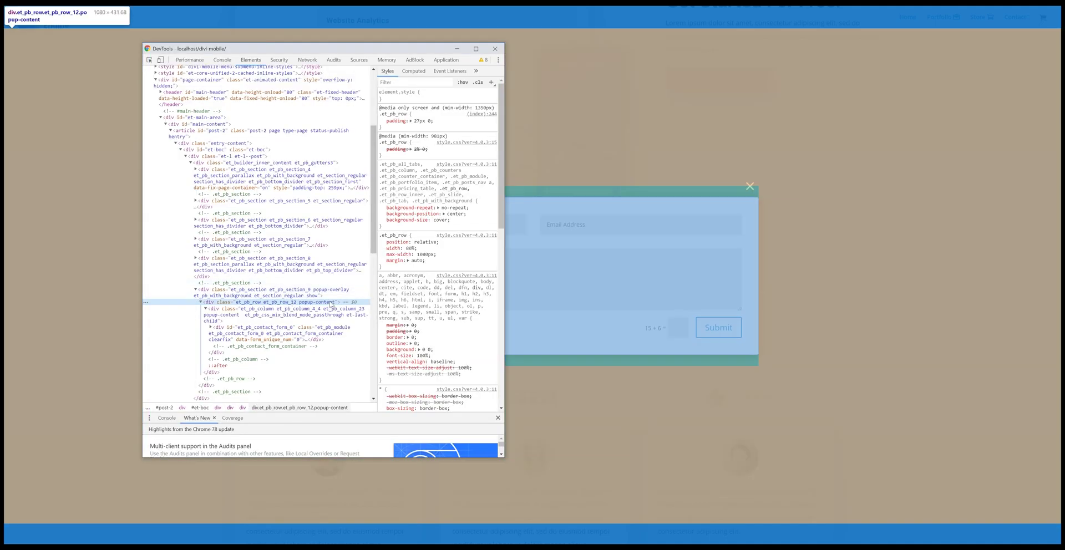
double_click(331, 303)
double_click(330, 303)
key("BackSpace")
key("BackSpace")
key("Return")
double_click(304, 304)
double_click(304, 304)
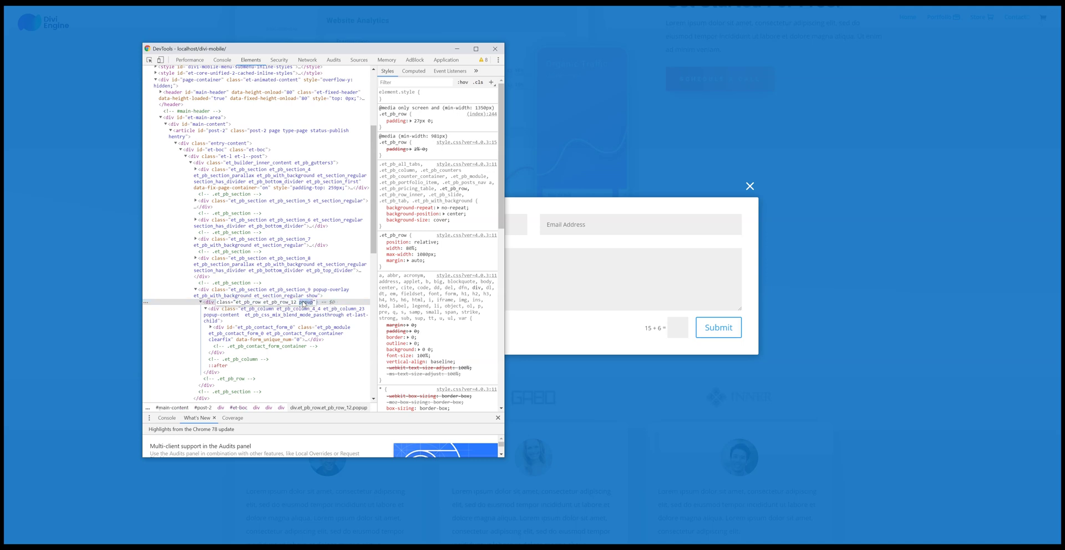
key("BackSpace")
left_click(336, 341)
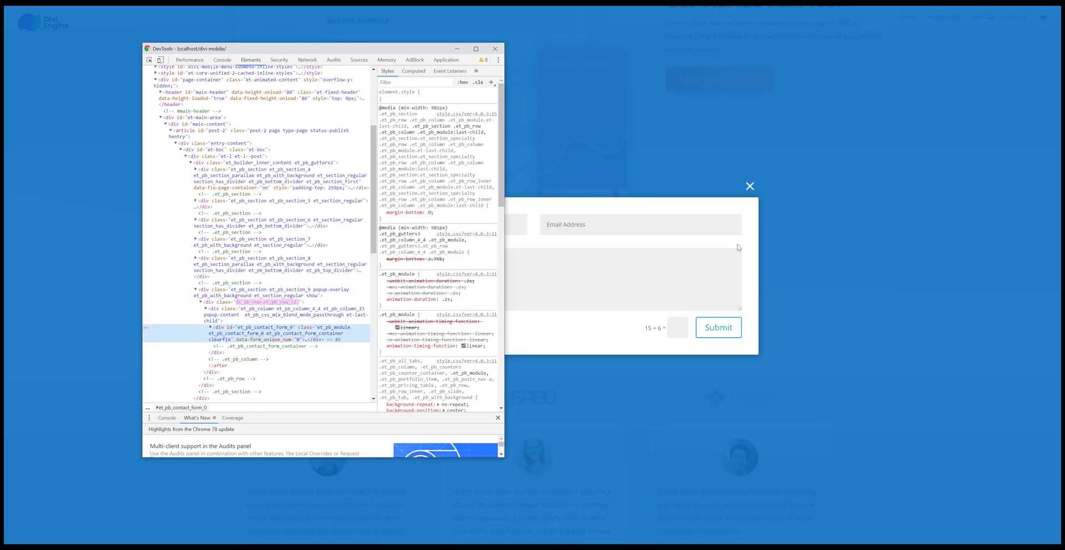
key("F12")
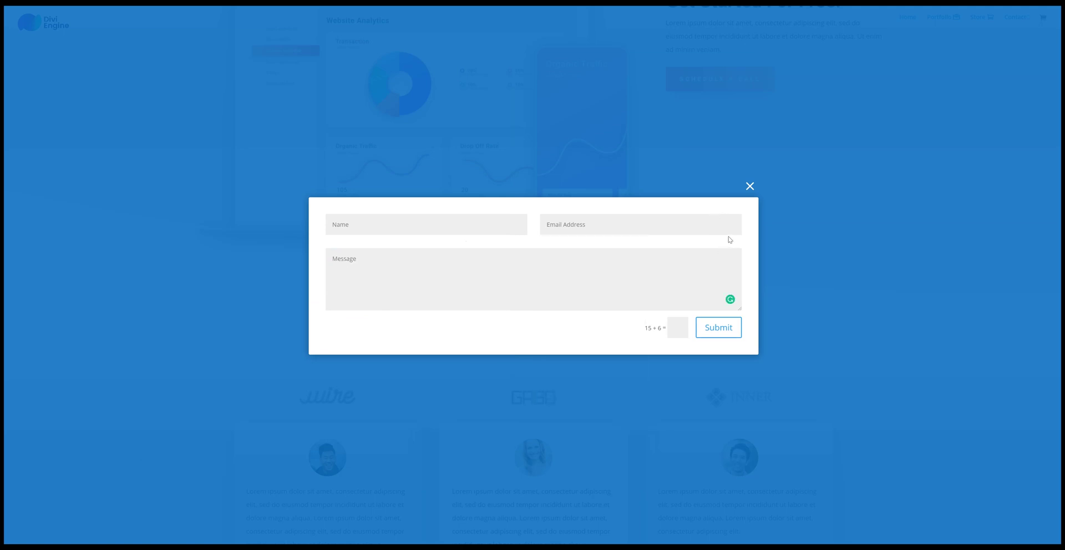
Test closing the popup with the close icon and reopening it from "Schedule A Call" several times
left_click(749, 187)
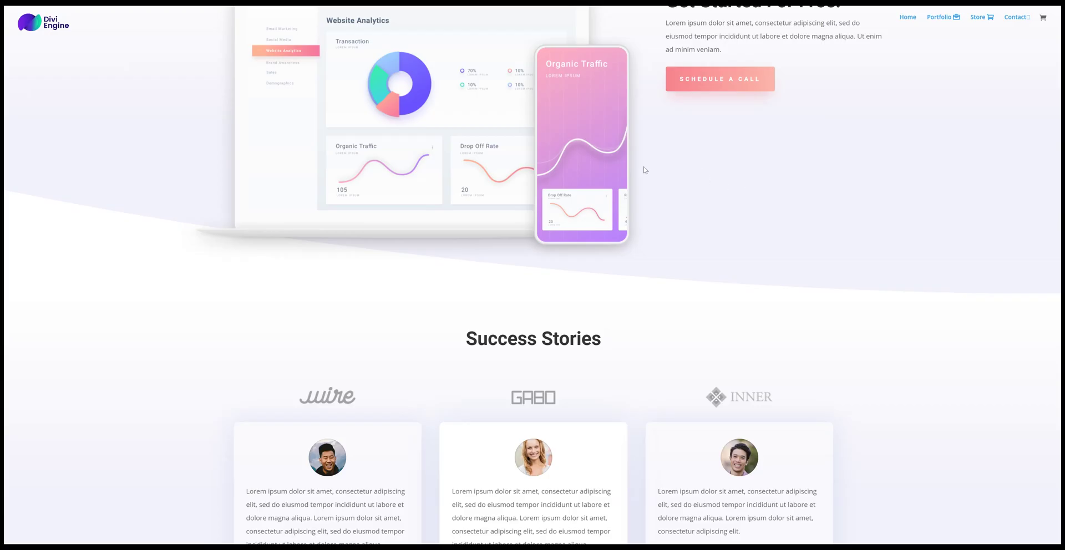
left_click(727, 78)
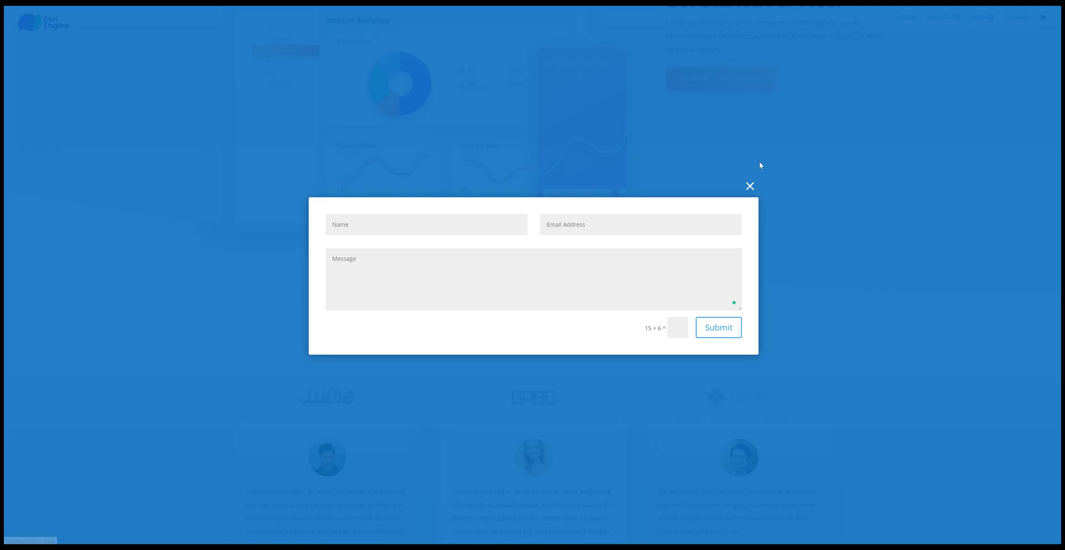
left_click(750, 186)
left_click(749, 84)
left_click(750, 187)
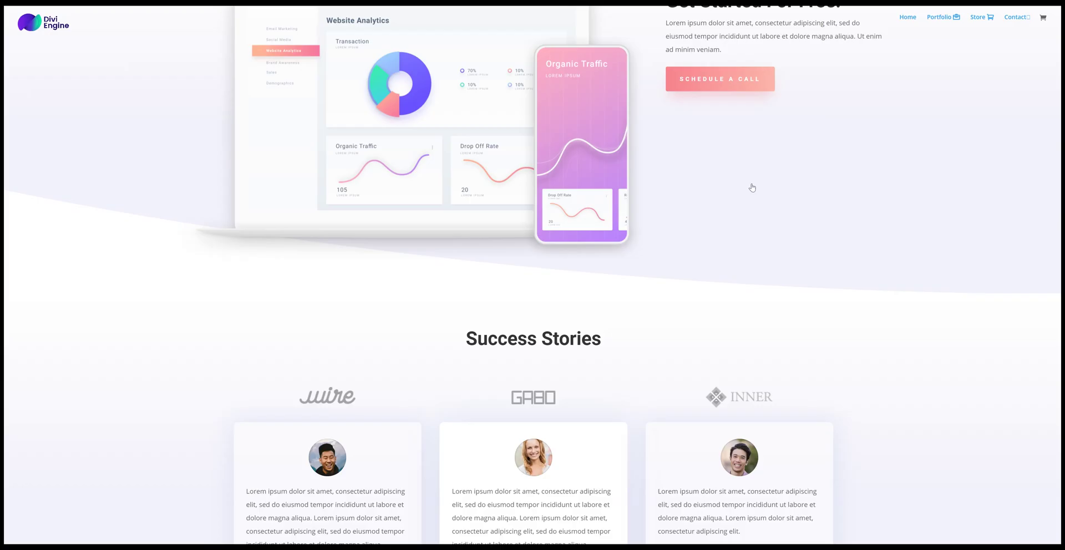
left_click(741, 81)
left_click(750, 186)
left_click(743, 79)
left_click(749, 186)
left_click(732, 79)
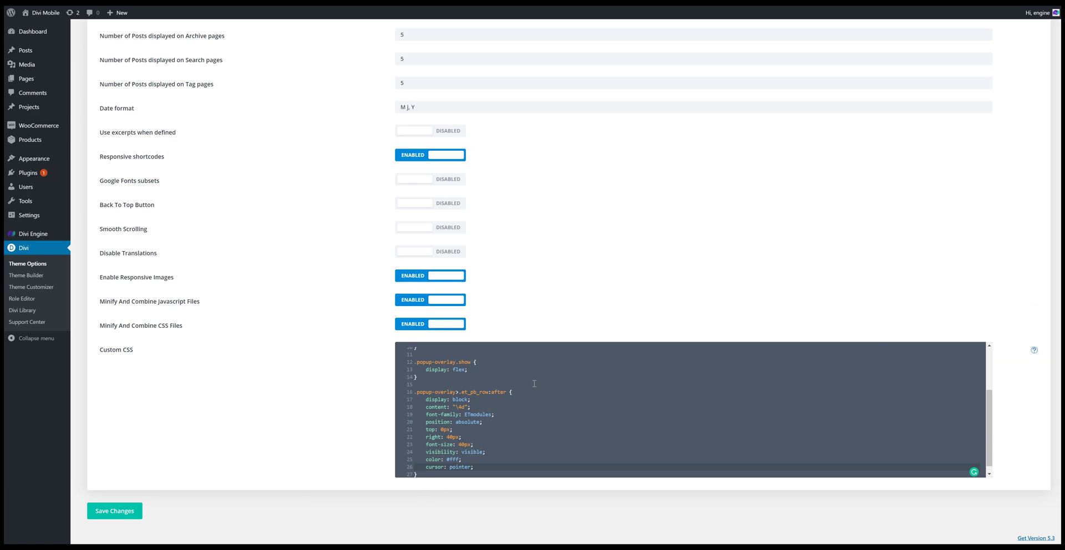
In Divi's Custom CSS, add z-index: 99999 to .popup-overlay.show and set the z-index of .popup-overlay to -1
left_click_drag(419, 398, 493, 397)
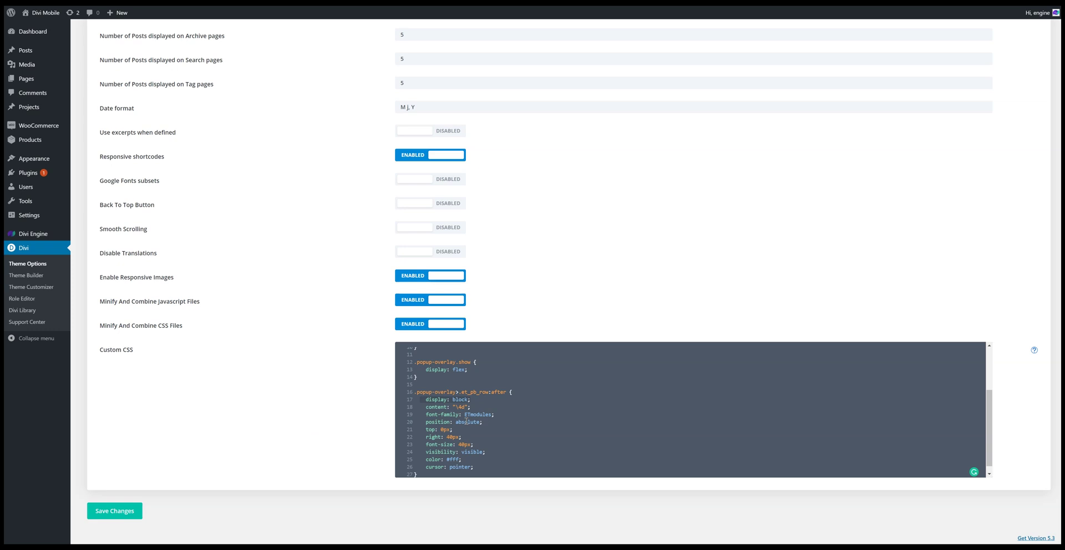
scroll(466, 421, "up", 4)
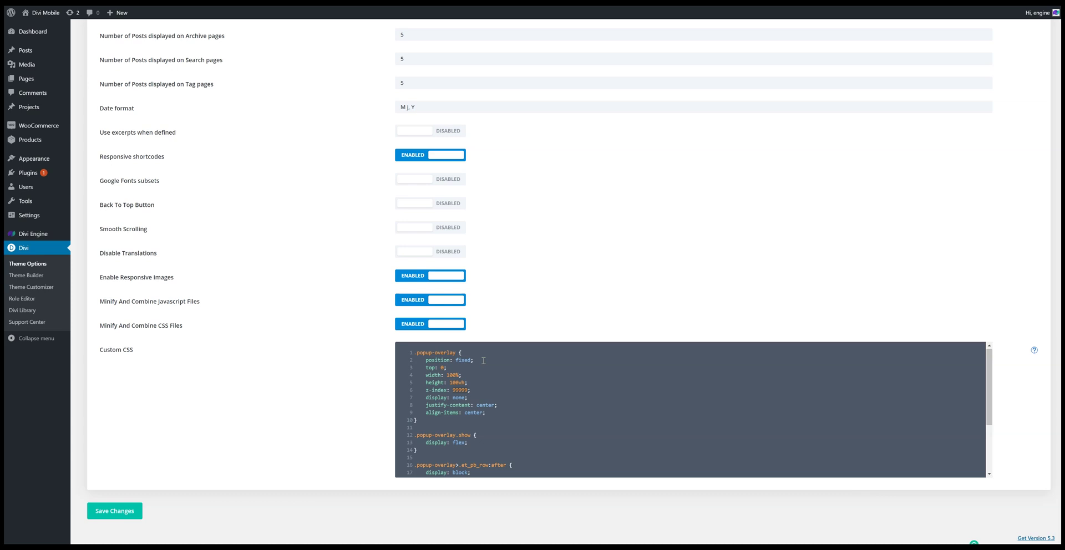
left_click(476, 393)
left_click(485, 444)
key("Return")
type("z-index: 99999;")
left_click(454, 450)
double_click(455, 390)
type("-1")
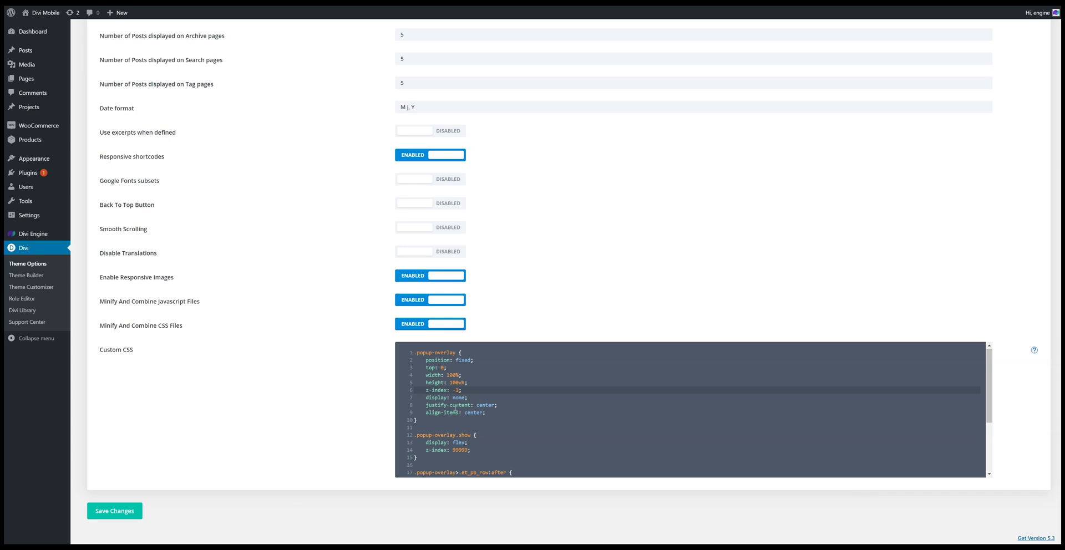
left_click_drag(426, 390, 500, 390)
left_click_drag(477, 449, 428, 450)
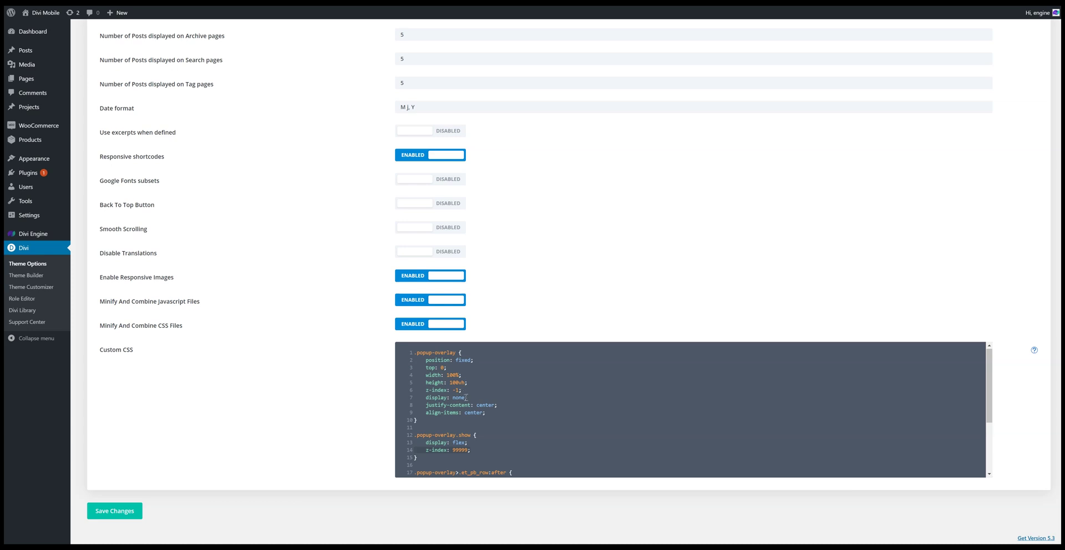
Remove display: none from the .popup-overlay rule and add opacity: 0 at the end of the rule
left_click_drag(470, 398, 422, 399)
key("BackSpace")
key("Delete")
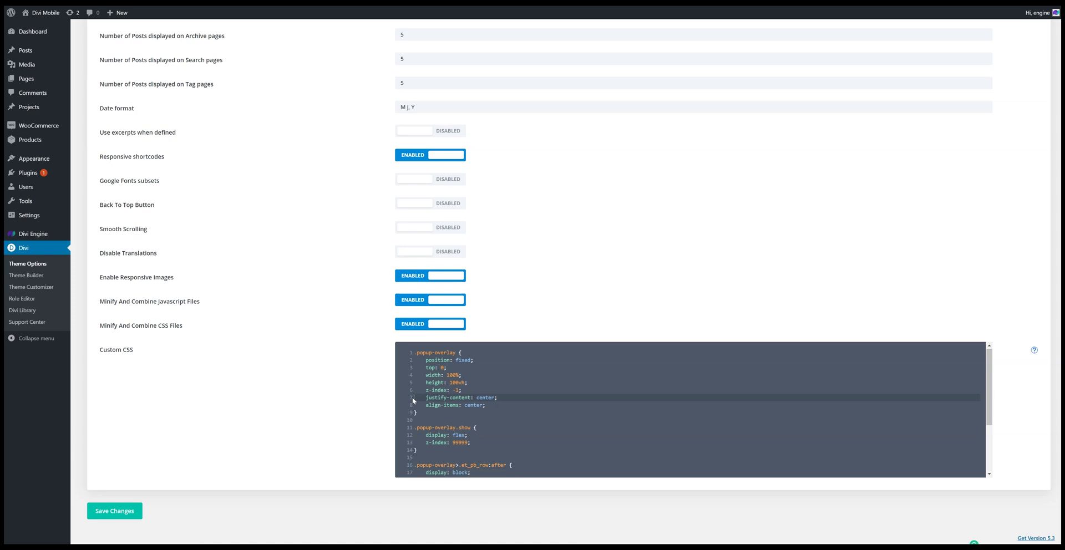
left_click(500, 405)
key("Return")
type("opacity")
type(": 0;")
Add opacity: 1 to the .popup-overlay.show rule after display: flex
left_click(499, 442)
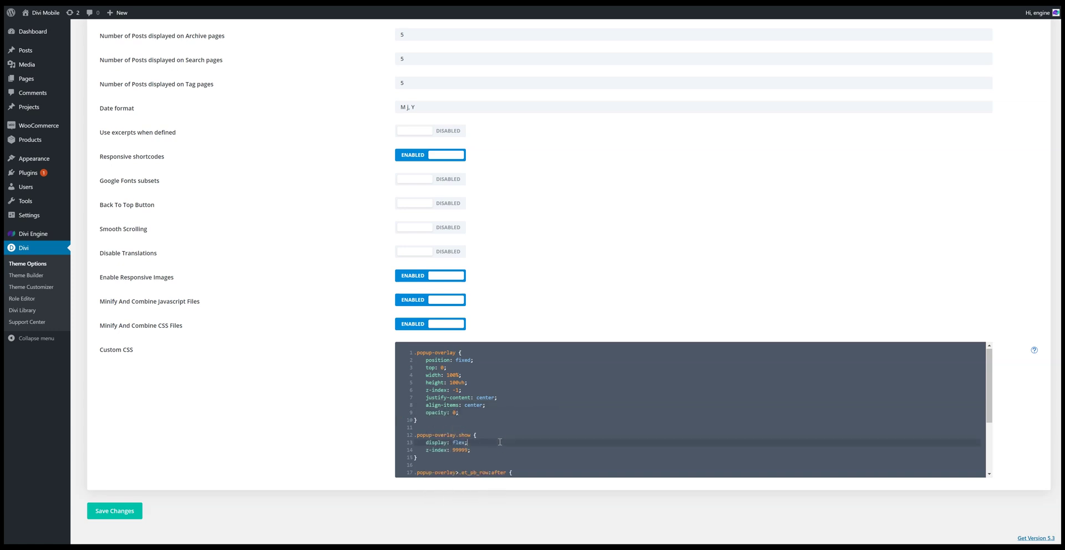
key("Return")
type("opacity: 1;")
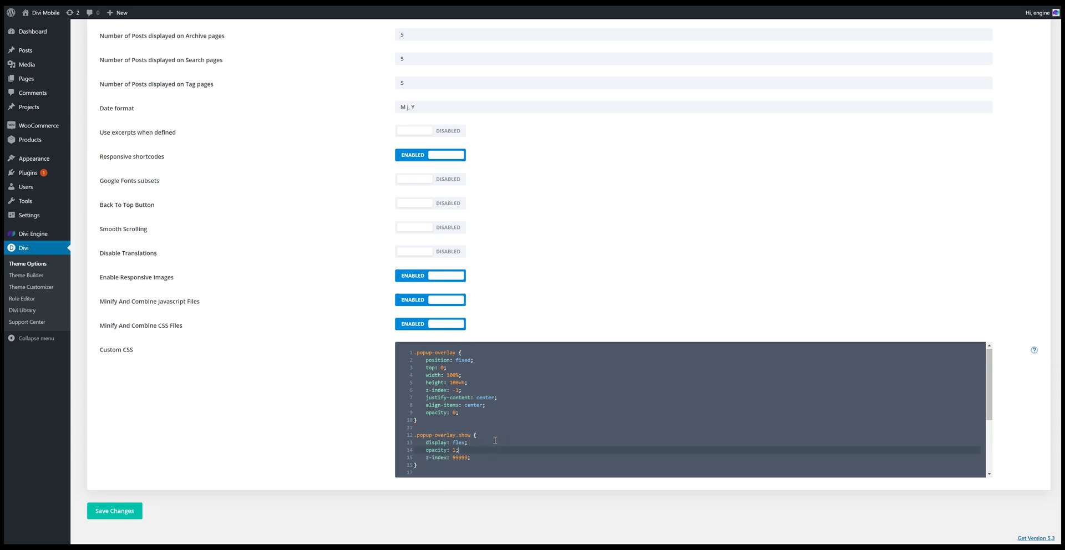
Add overflow: hidden to the .popup-overlay rule below the opacity declaration
left_click(477, 412)
key("Return")
type("ove")
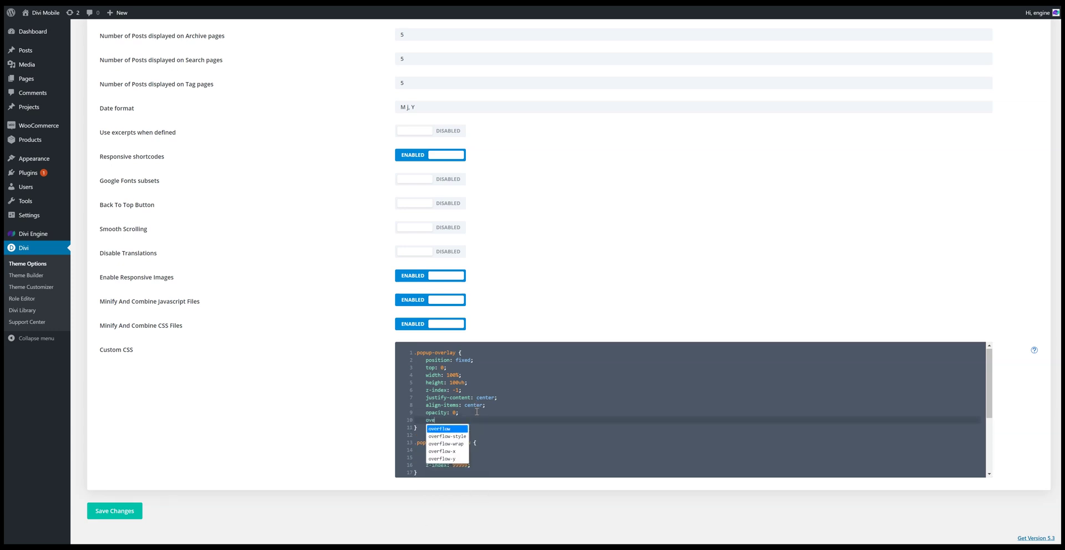
type("r")
key("Return")
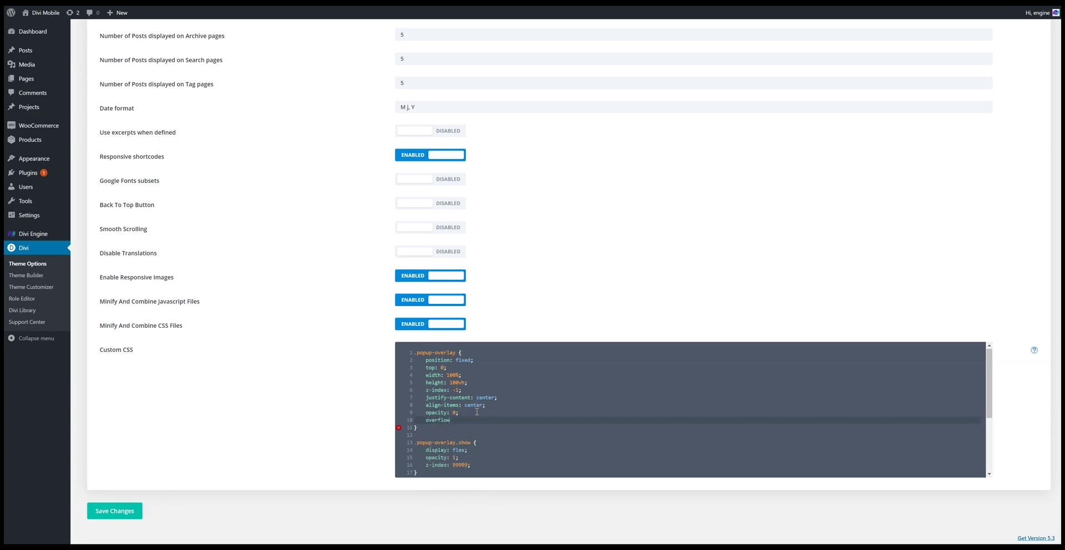
type(": hideen;")
double_click(465, 421)
type("hidden")
left_click(495, 421)
Add transition: opacity 0.4s ease-in-out to the .popup-overlay rule
key("Return")
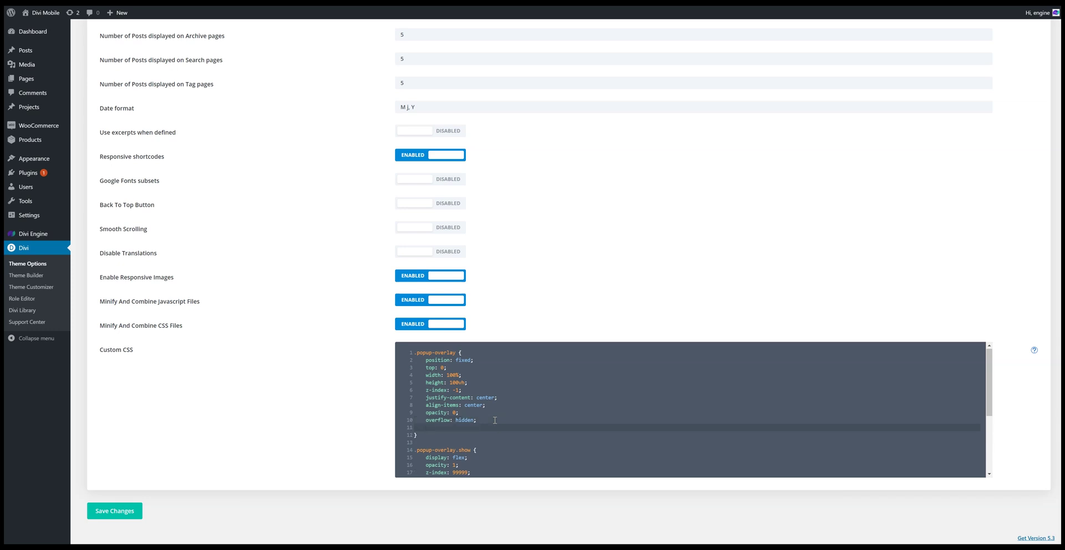
type("tr")
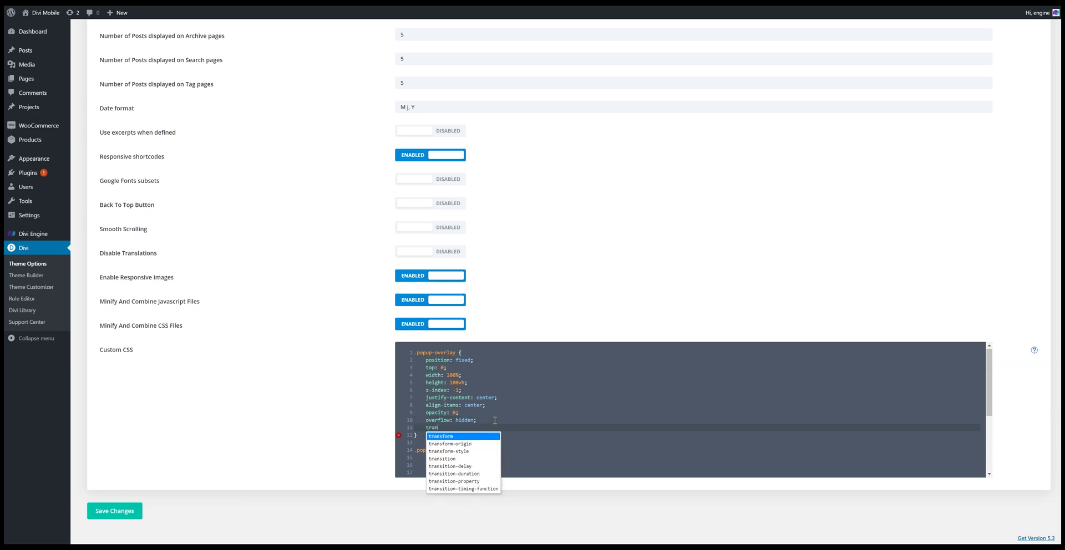
type("an")
key("Down")
key("Down")
key("Down")
key("Return")
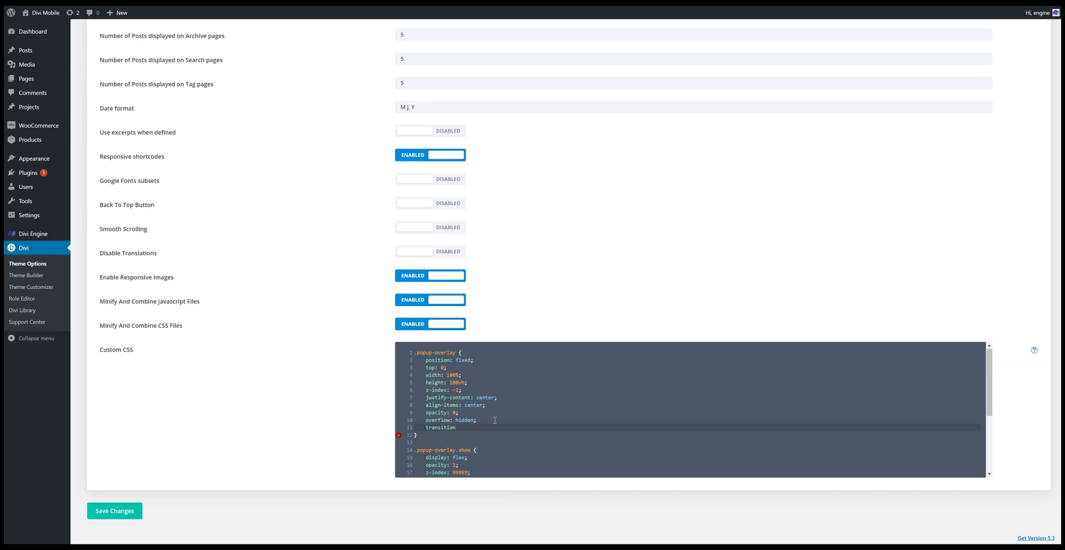
type(": opacity 0.4s")
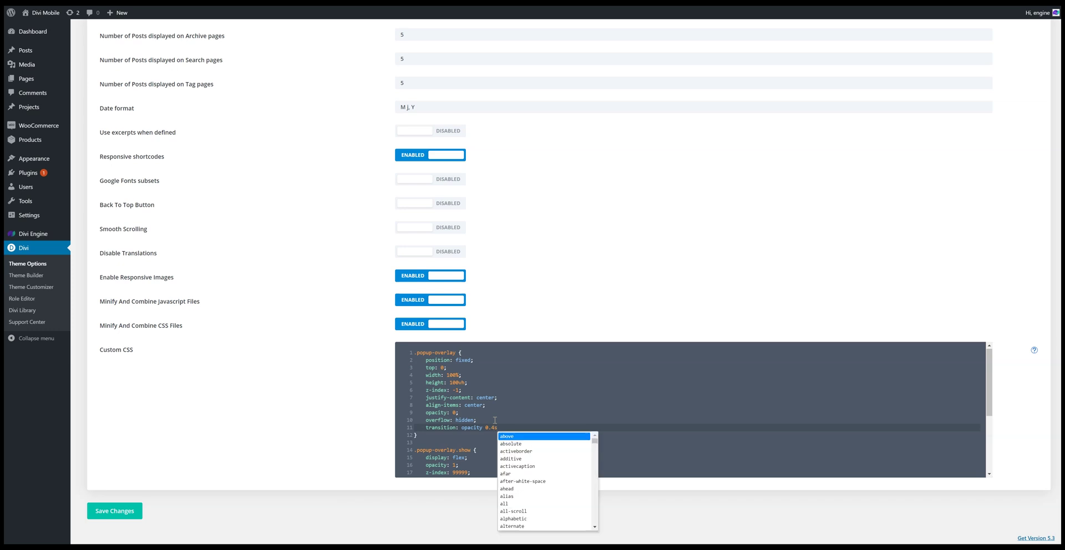
type(" eas")
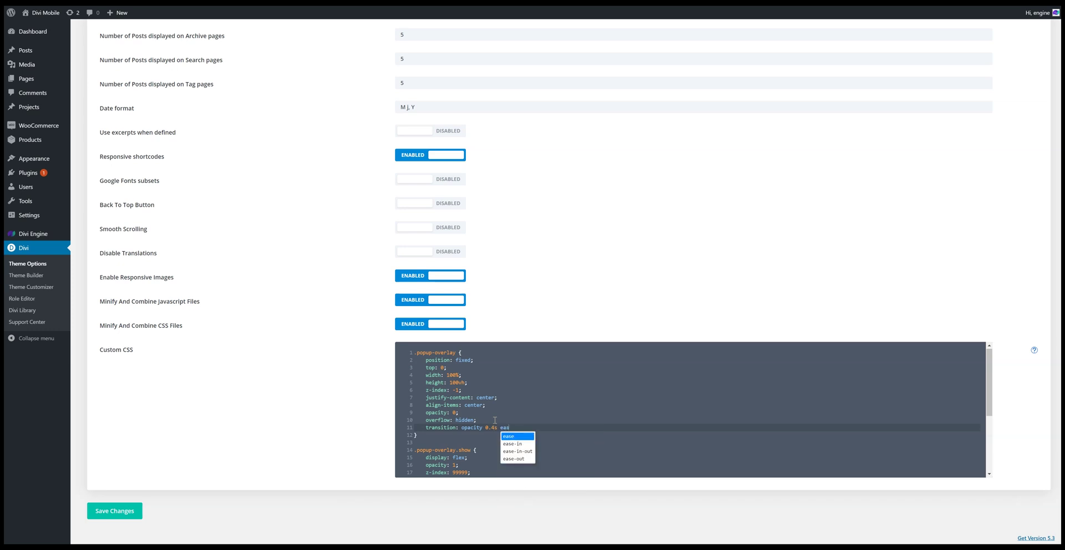
type("e")
key("Down")
key("Down")
key("Return")
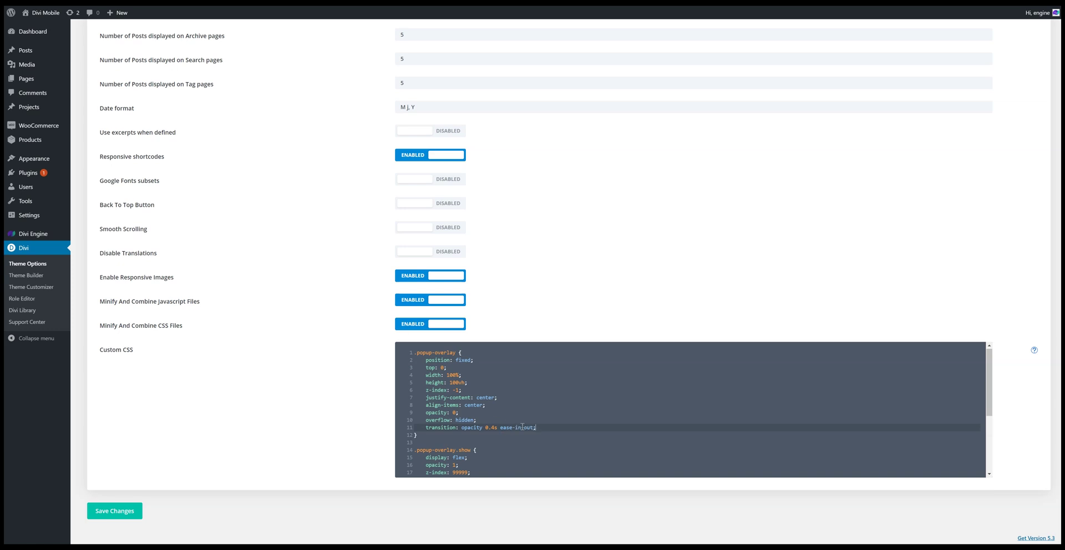
Duplicate the opacity transition twice with -moz- and -webkit- prefixes in the .popup-overlay rule, and save the theme options
type("transition: opacity 0.4s ease-in-out;")
type("transition: opacity 0.4s ease-in-out;")
left_click(426, 437)
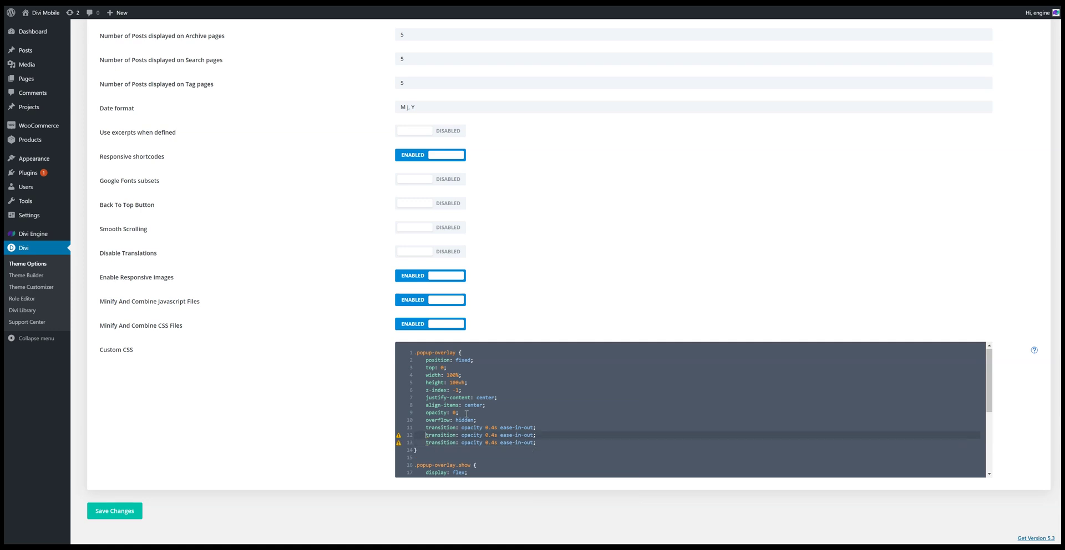
type("-moz-")
left_click(427, 443)
type("-webkit-")
scroll(488, 419, "down", 3)
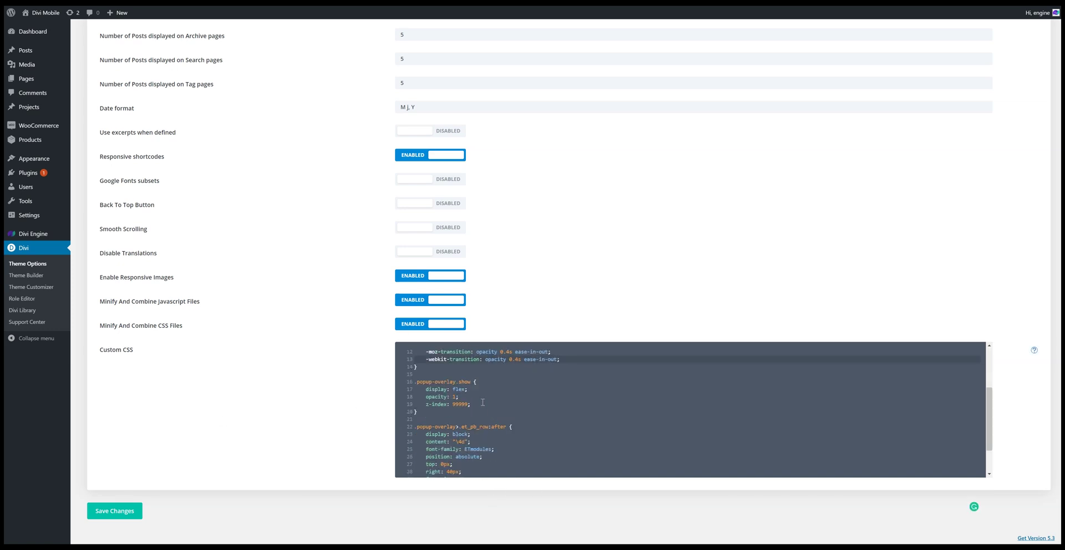
left_click(132, 512)
scroll(592, 439, "up", 2)
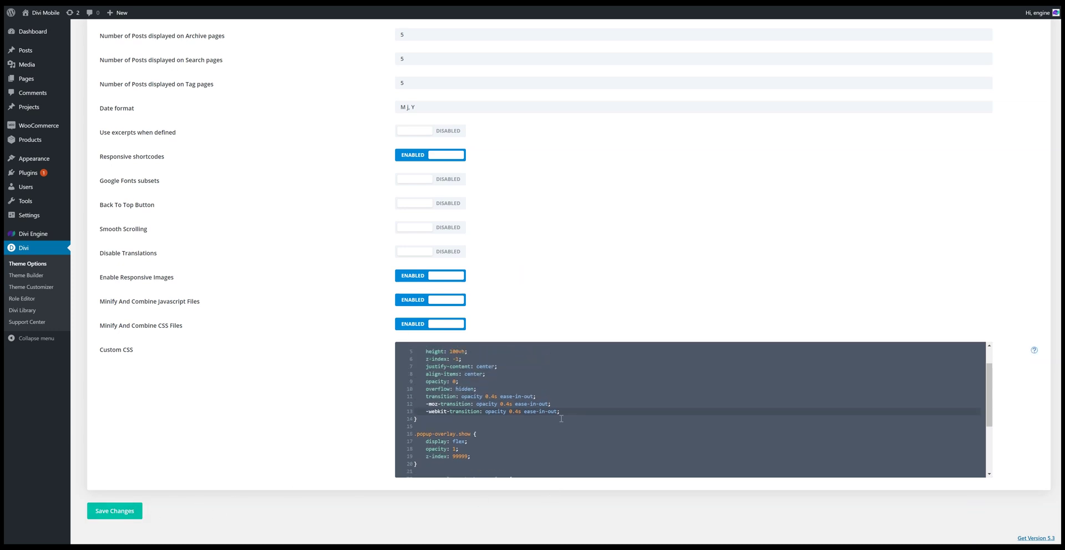
scroll(560, 419, "up", 2)
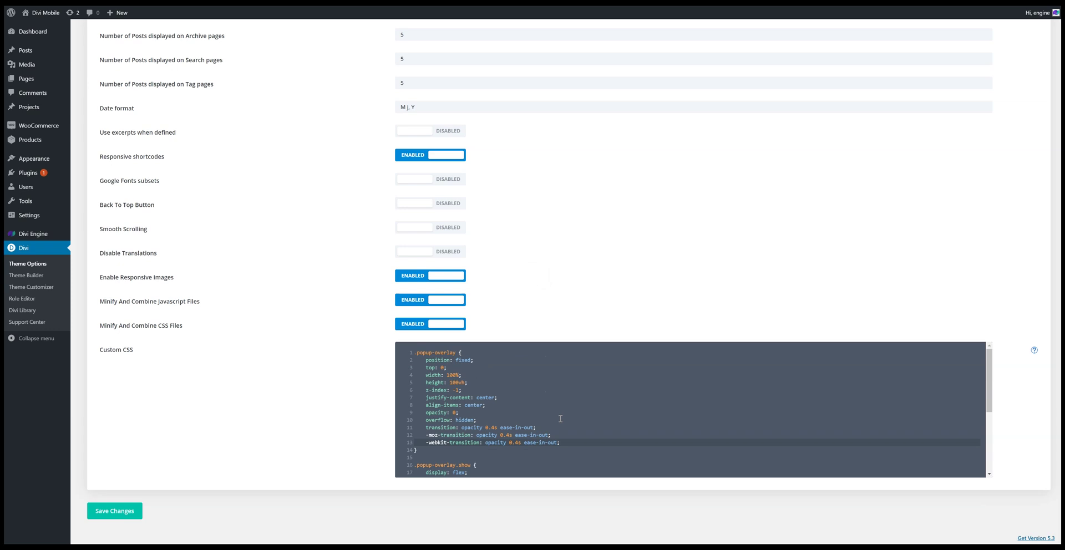
key("ctrl+a")
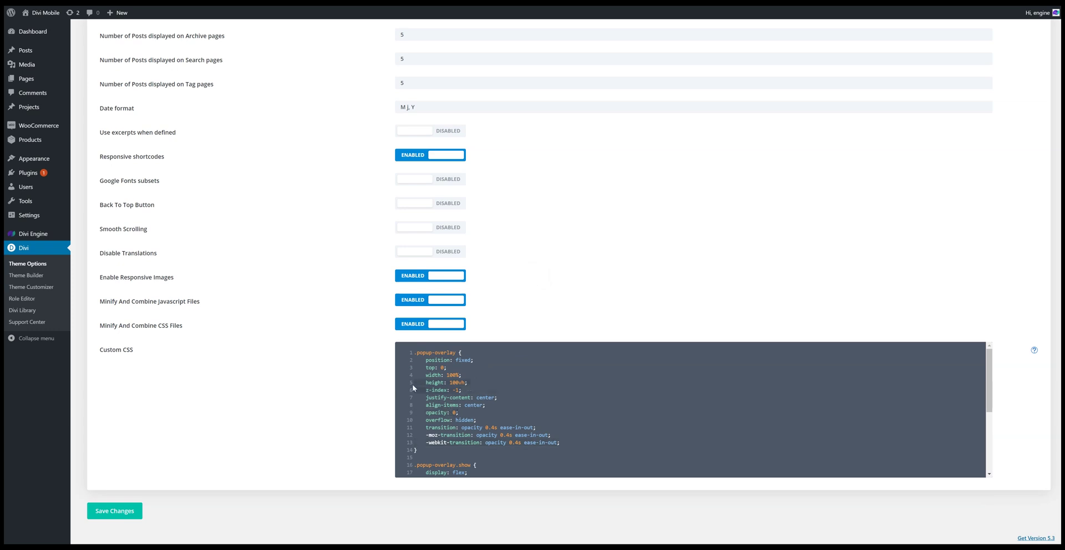
scroll(454, 421, "down", 4)
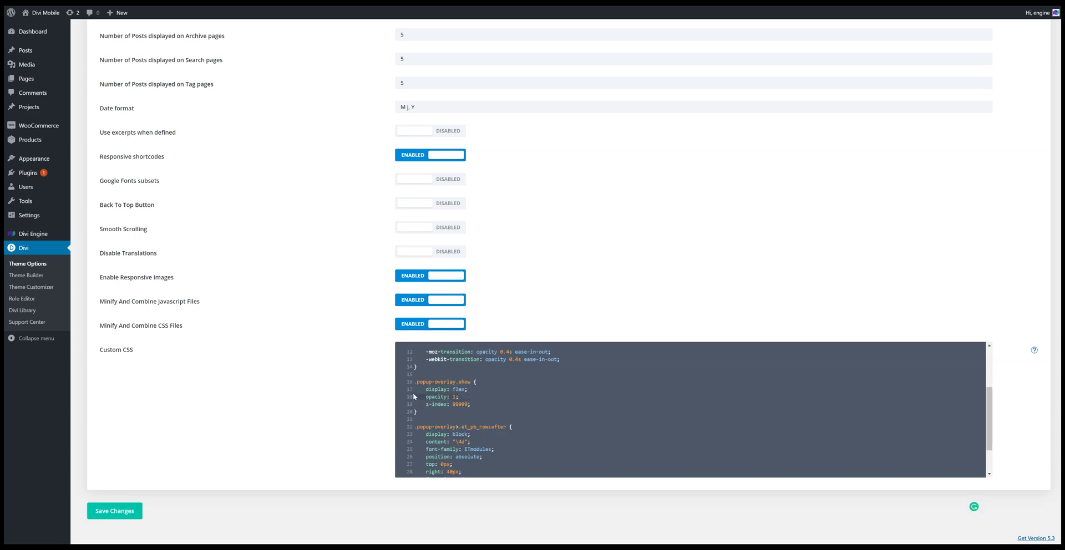
Save the theme options and reload the live page with the popup
left_click(114, 511)
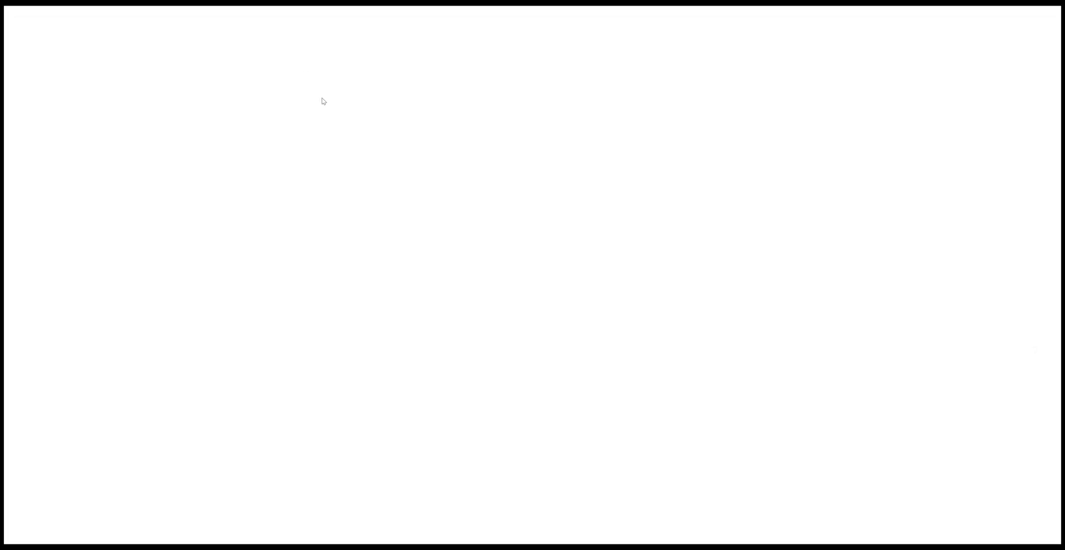
right_click(318, 80)
left_click(346, 105)
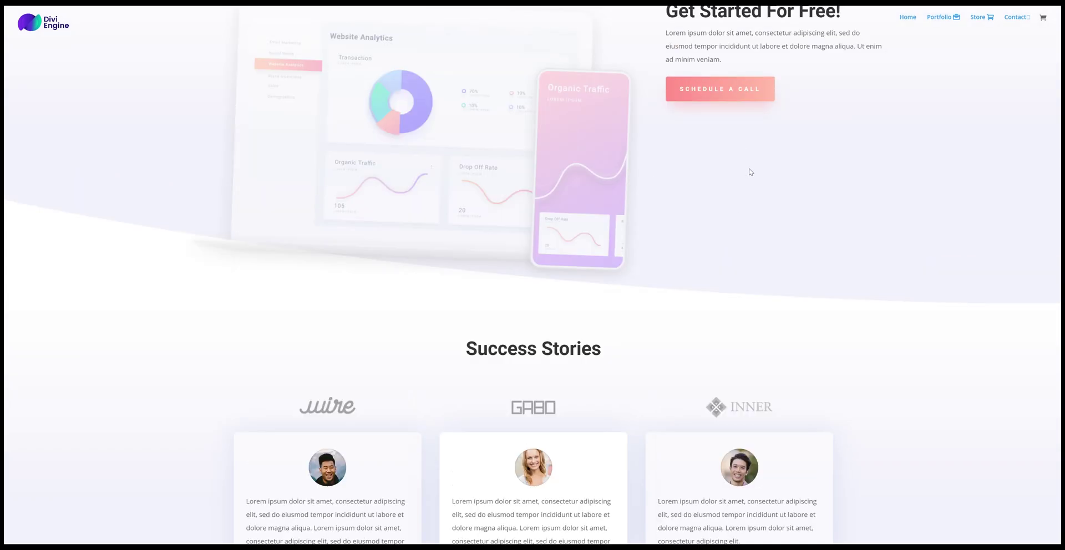
Open the popup from "Schedule A Call" and close it with the close icon repeatedly to check the fade transition
scroll(750, 172, "up", 1)
left_click(734, 173)
left_click(749, 187)
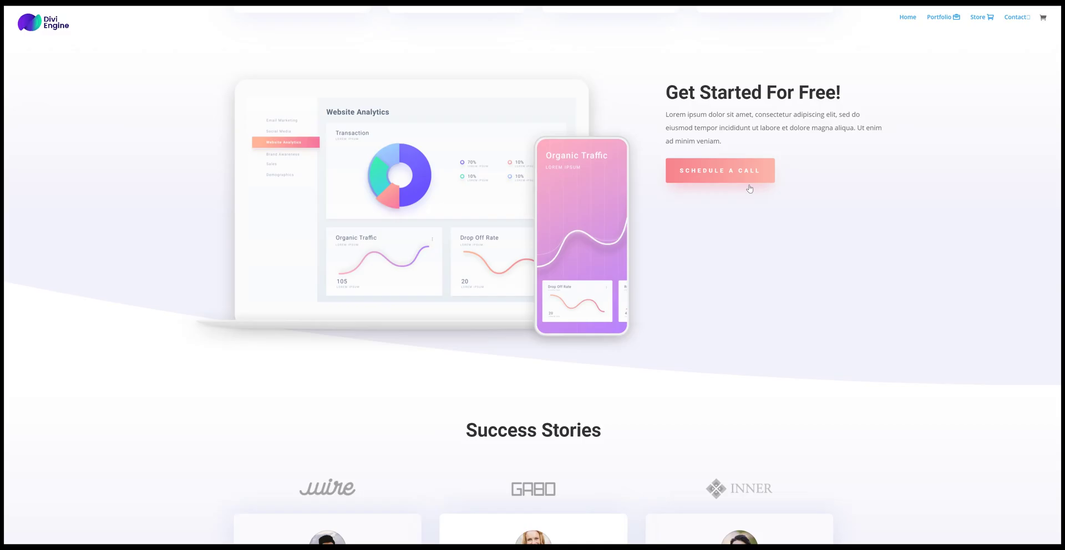
left_click(742, 171)
left_click(750, 187)
left_click(741, 172)
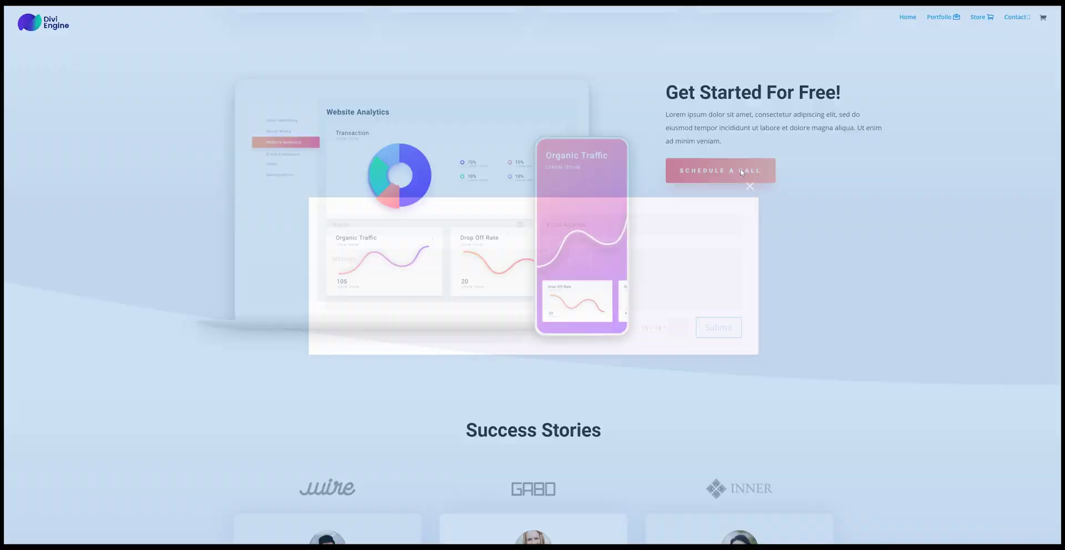
left_click(750, 187)
left_click(746, 171)
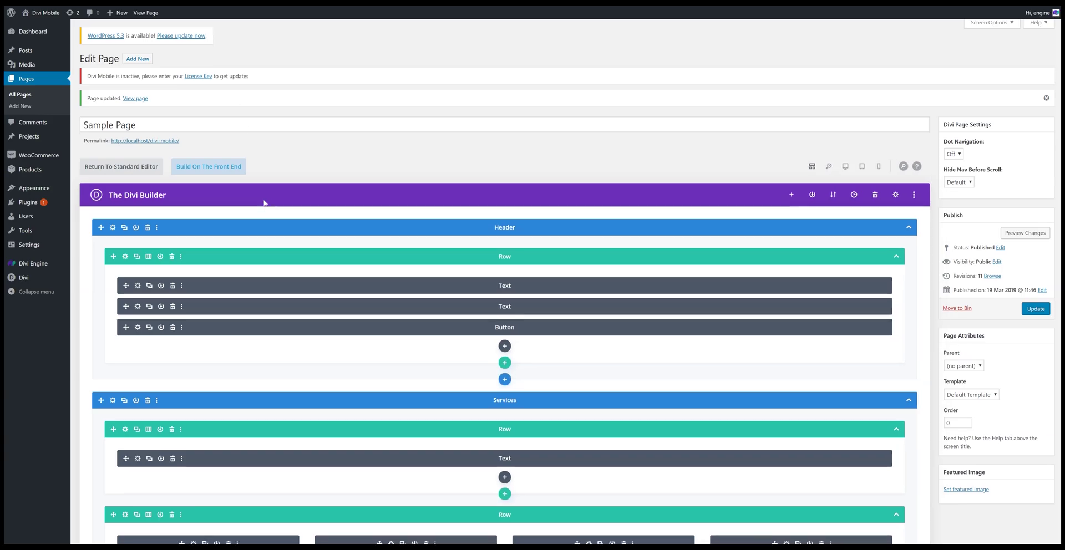
In the page editor, set Car-Rental-Image-09.jpg from the media library as the background image of the contact form's section
scroll(262, 207, "down", 10)
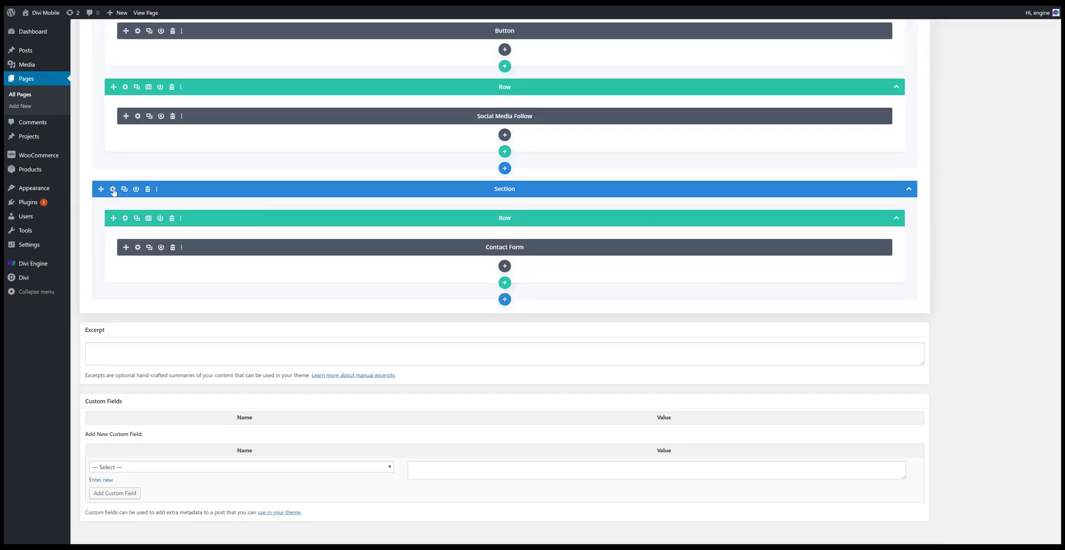
left_click(112, 189)
left_click(224, 119)
left_click(258, 110)
left_click(254, 154)
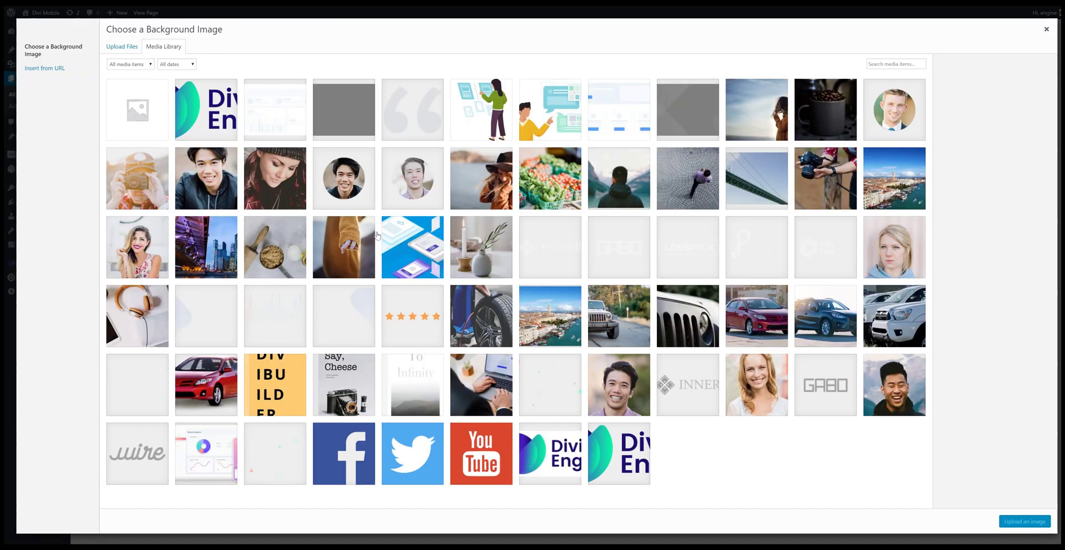
left_click(559, 318)
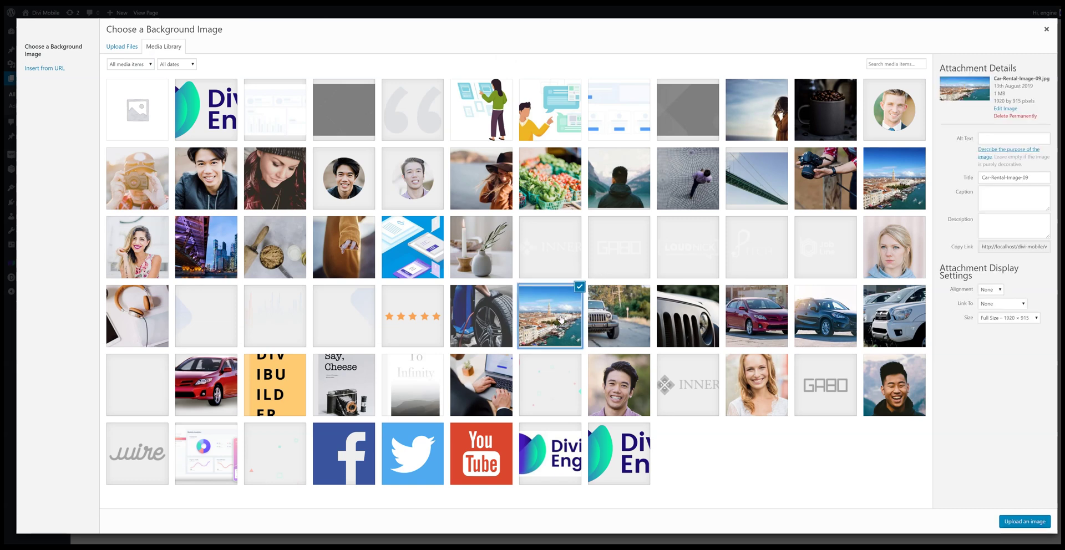
left_click(1024, 522)
Set the section's background image blend to Multiply over the blue background colour and save the section settings
left_click(244, 113)
left_click(250, 110)
scroll(243, 144, "down", 5)
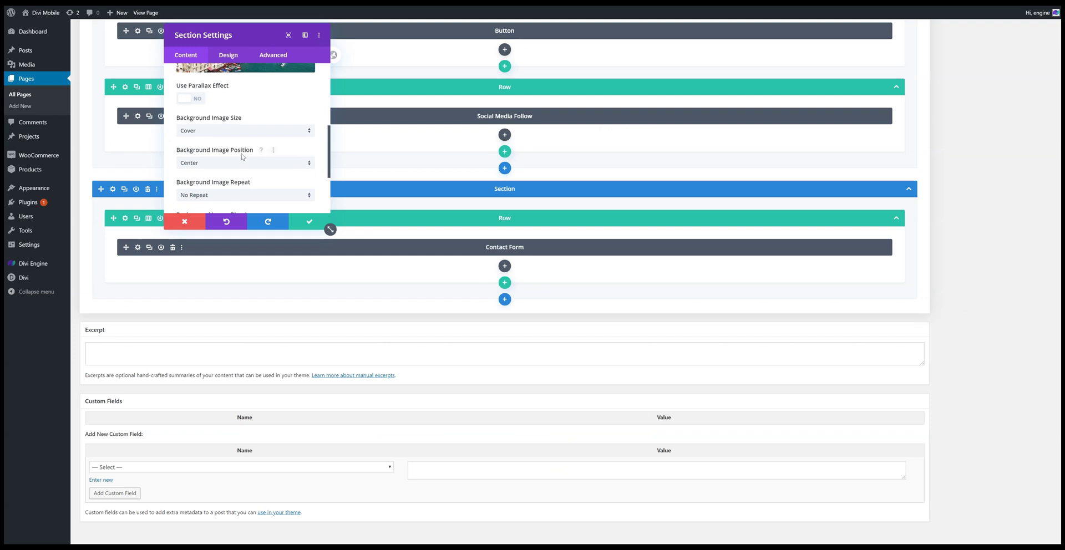
scroll(242, 158, "up", 3)
scroll(202, 108, "up", 5)
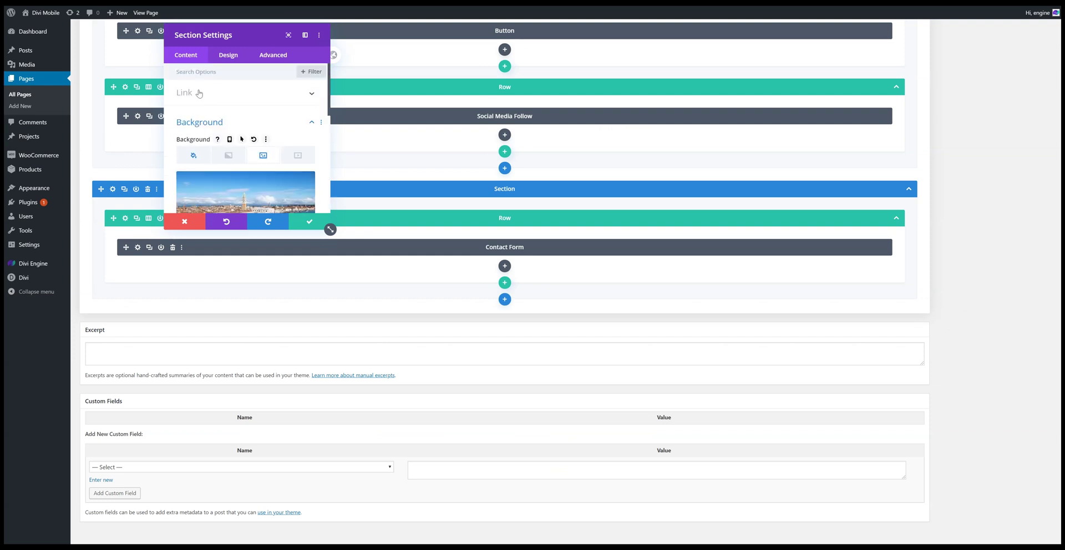
left_click(194, 154)
scroll(211, 161, "down", 5)
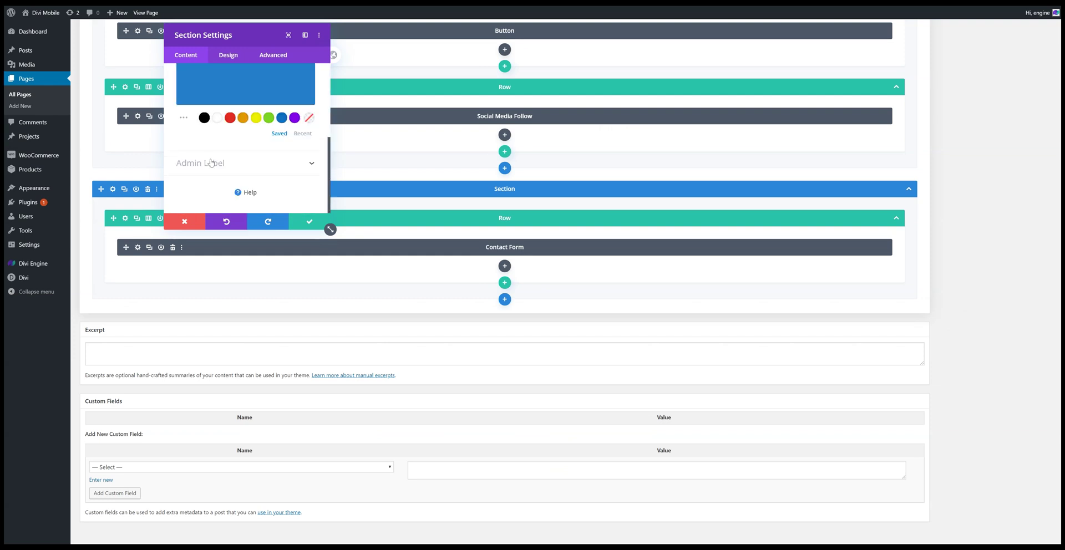
scroll(214, 157, "up", 2)
left_click(257, 96)
scroll(257, 153, "down", 5)
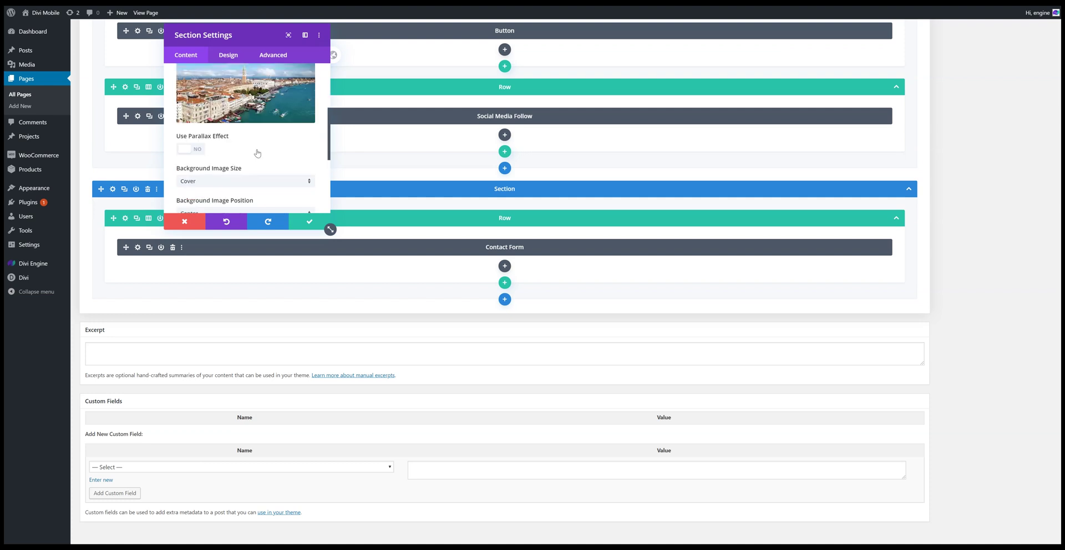
scroll(257, 153, "down", 2)
left_click(253, 137)
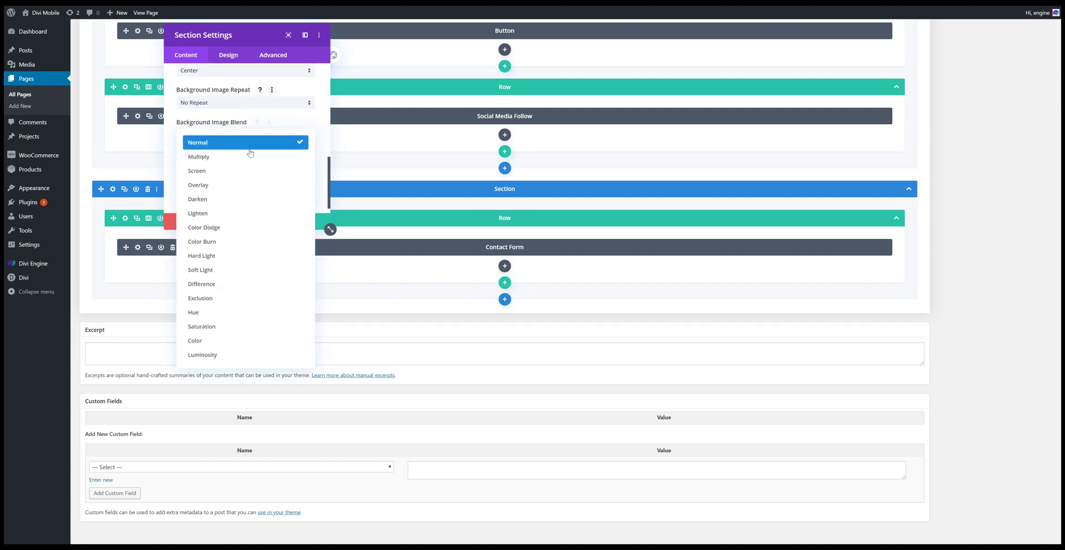
left_click(250, 156)
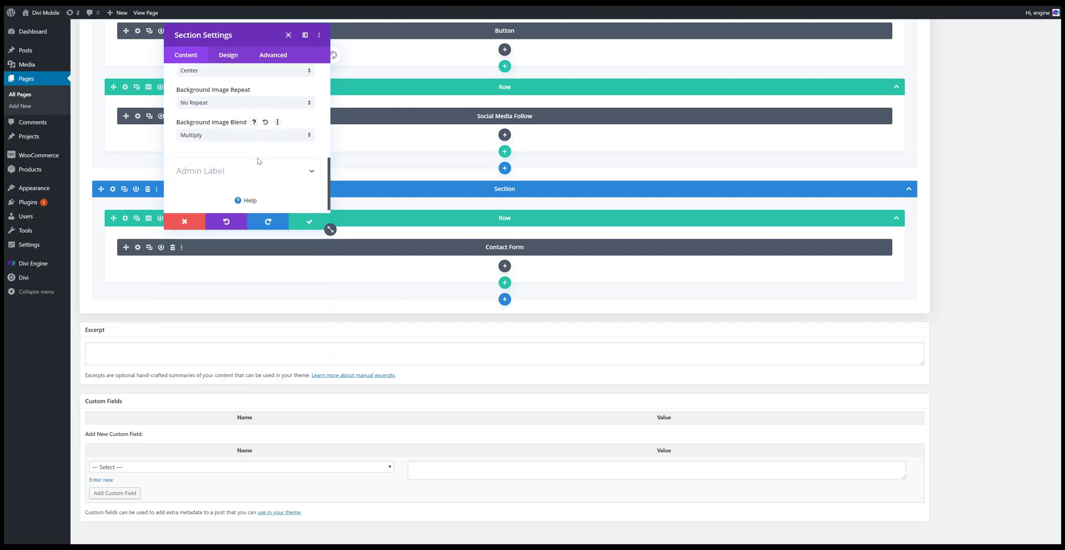
left_click(304, 222)
Update the Sample Page and reload its live version
scroll(970, 231, "up", 15)
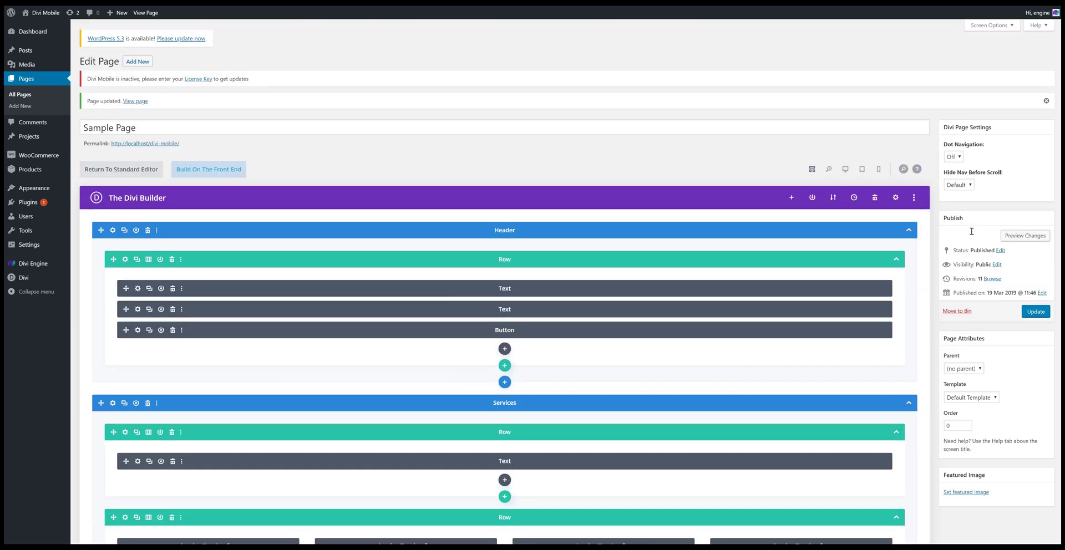
left_click(1037, 312)
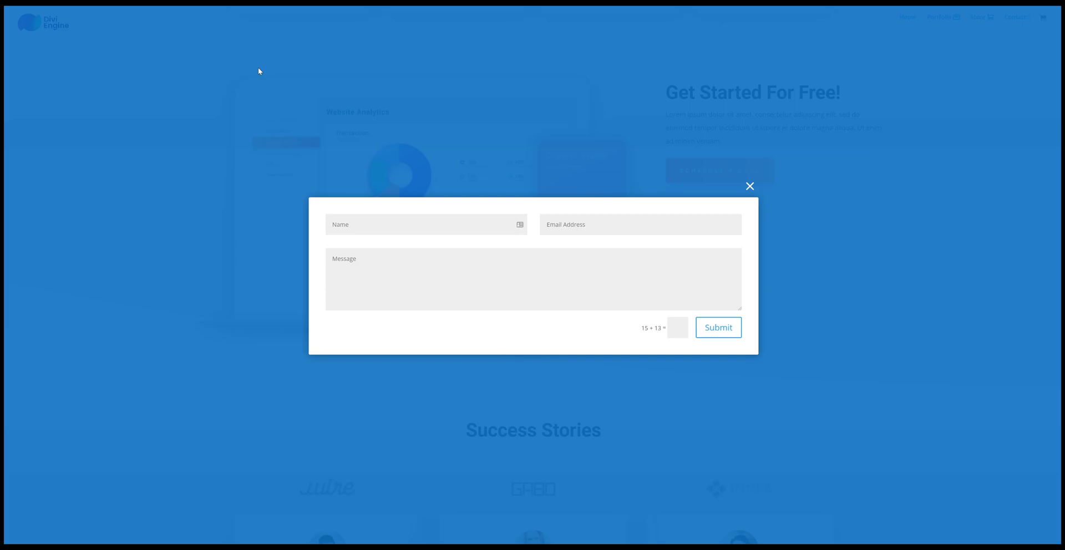
right_click(258, 67)
left_click(304, 95)
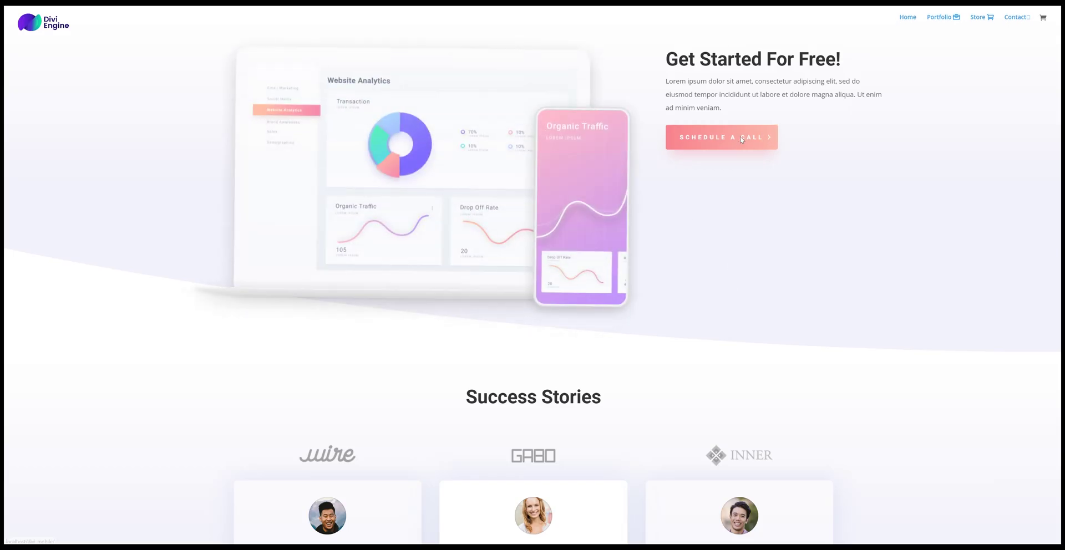
Open the popup from "Schedule A Call" and close it with the close icon several times to check the blended background image
left_click(741, 139)
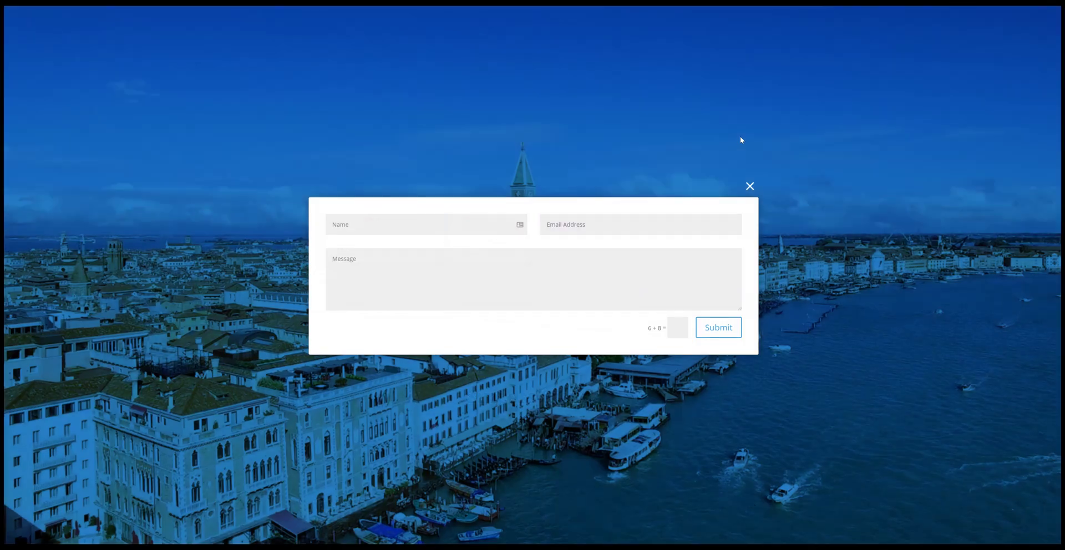
left_click(750, 186)
left_click(763, 132)
left_click(750, 185)
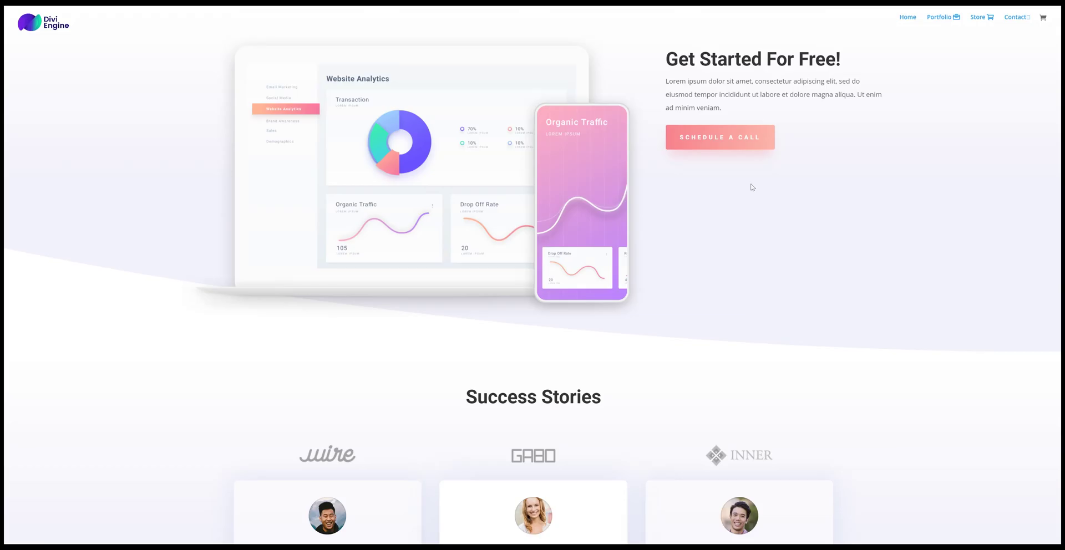
left_click(738, 141)
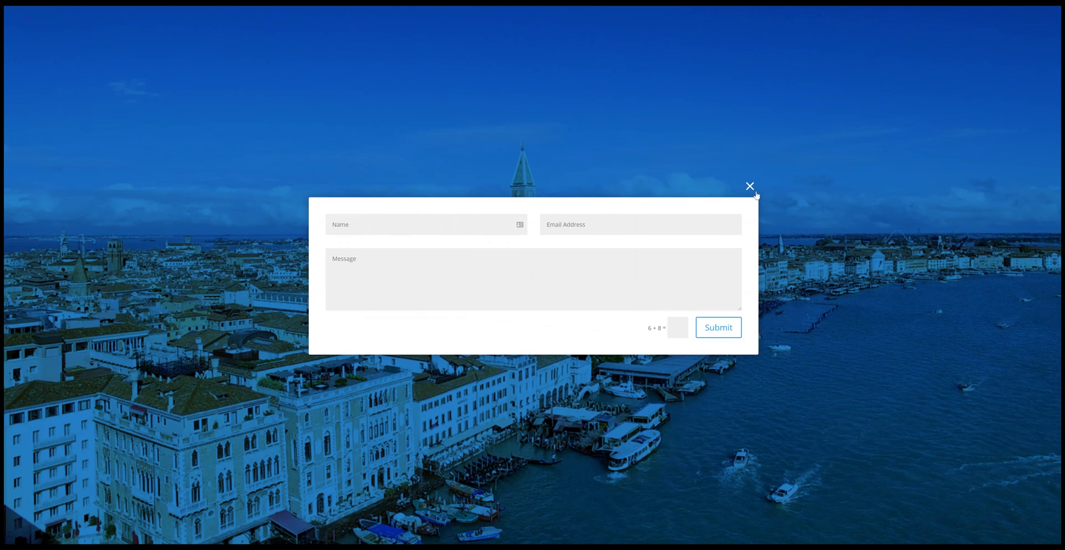
left_click(753, 189)
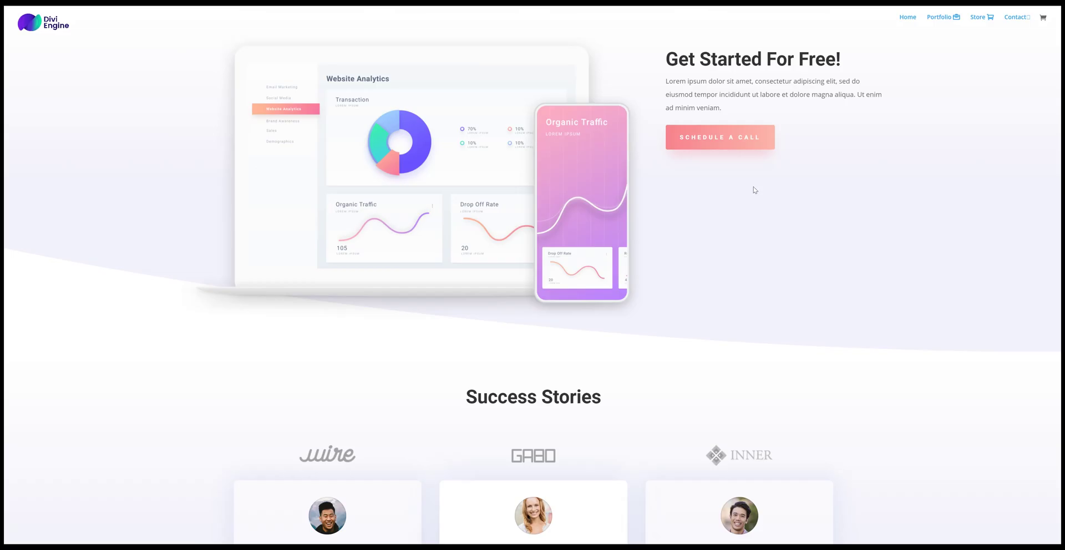